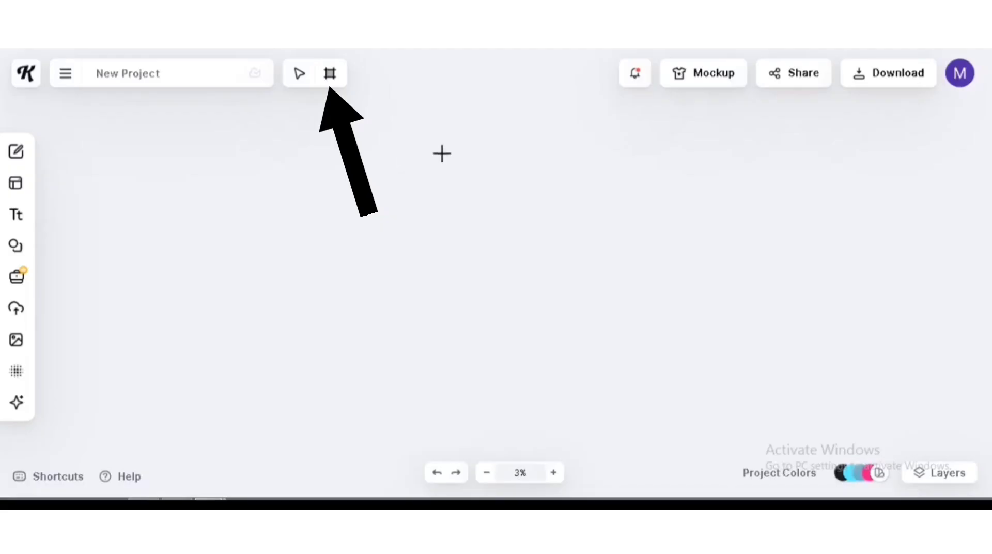
Create a custom portrait artboard and resize it to 4500 × 5433 px
left_click_drag(442, 153, 546, 294)
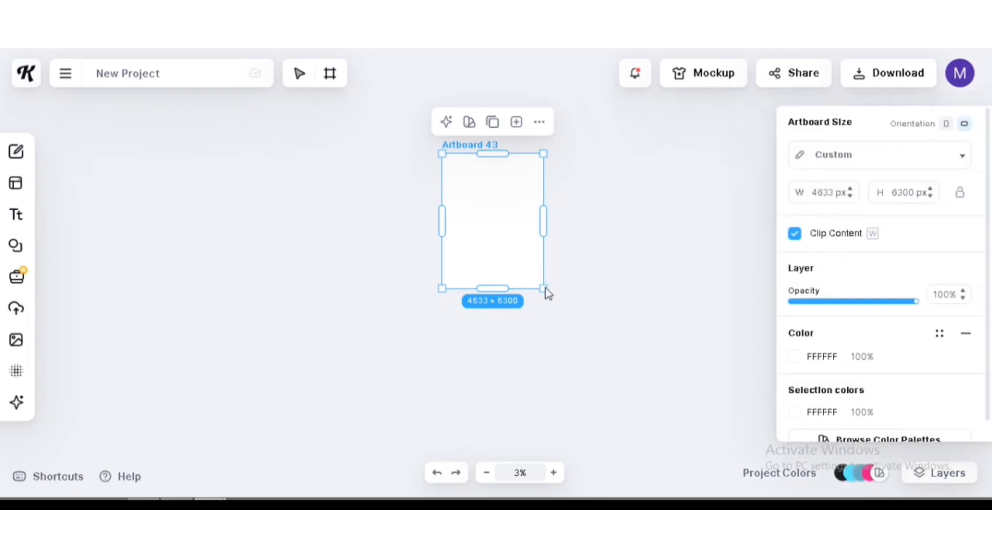
left_click_drag(544, 289, 579, 298)
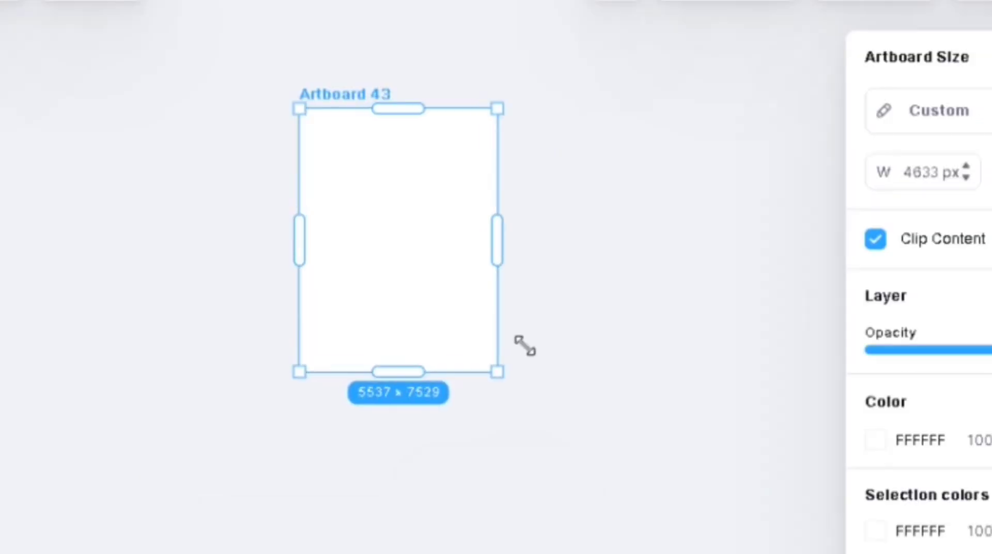
left_click_drag(367, 395, 392, 298)
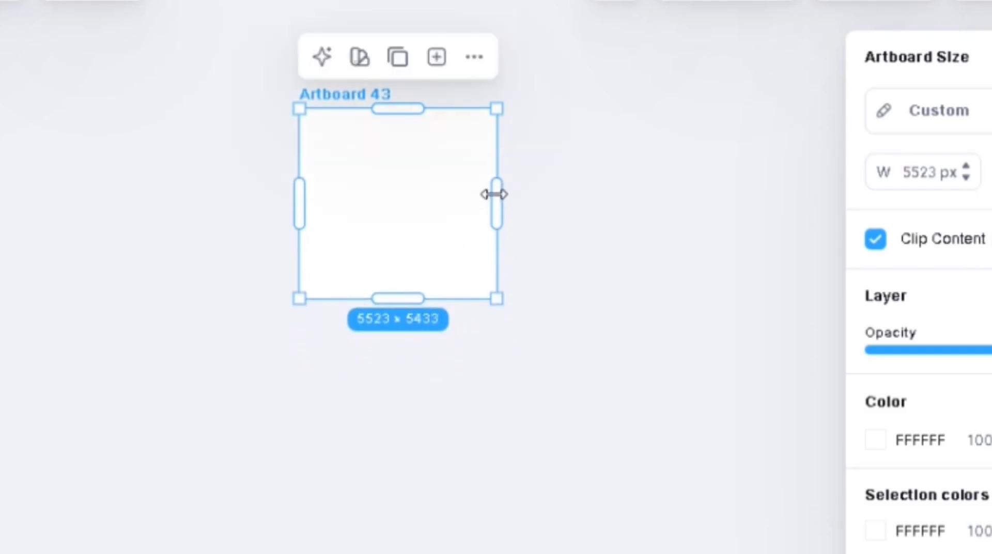
left_click_drag(495, 195, 461, 203)
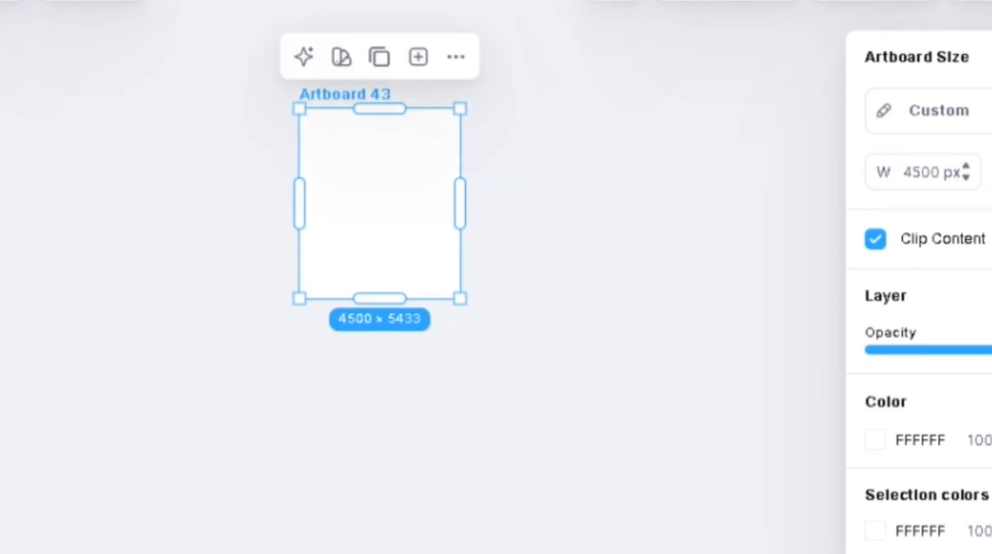
scroll(374, 107, "up", 3)
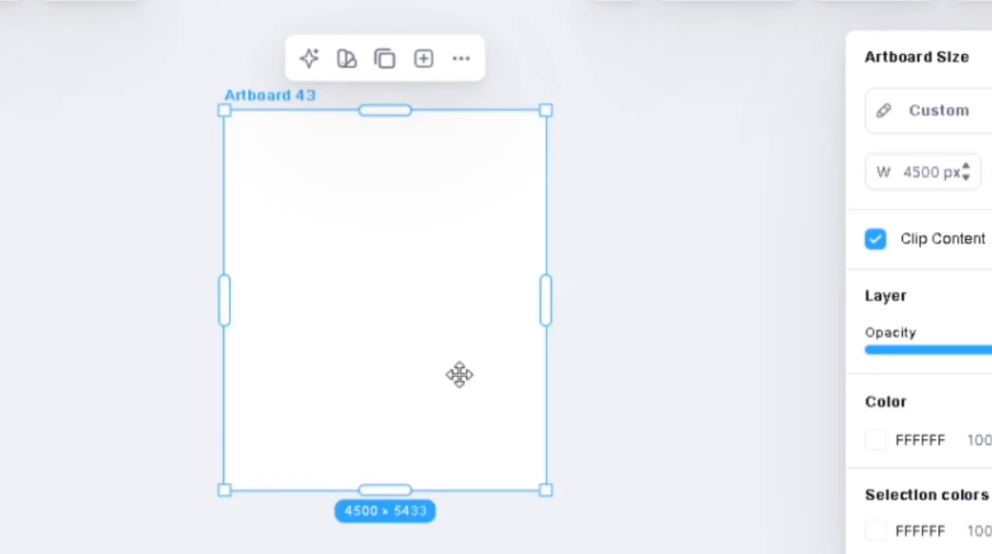
left_click(113, 178)
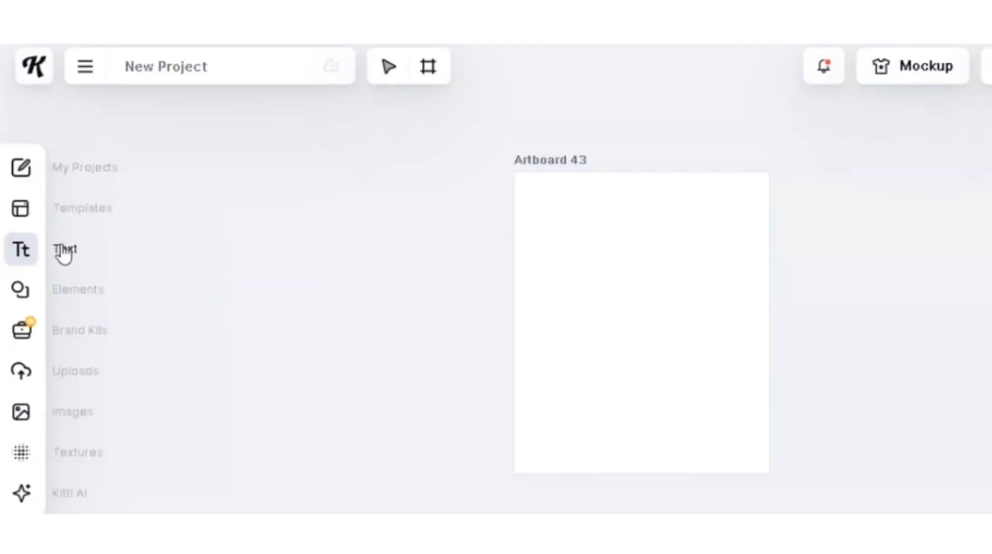
Add a headline text to the artboard
left_click(64, 253)
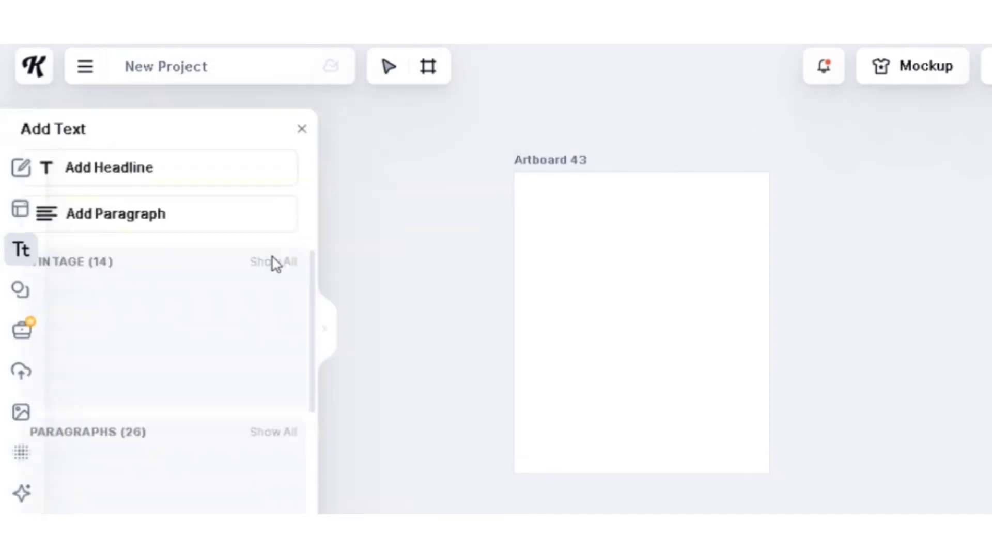
left_click(148, 169)
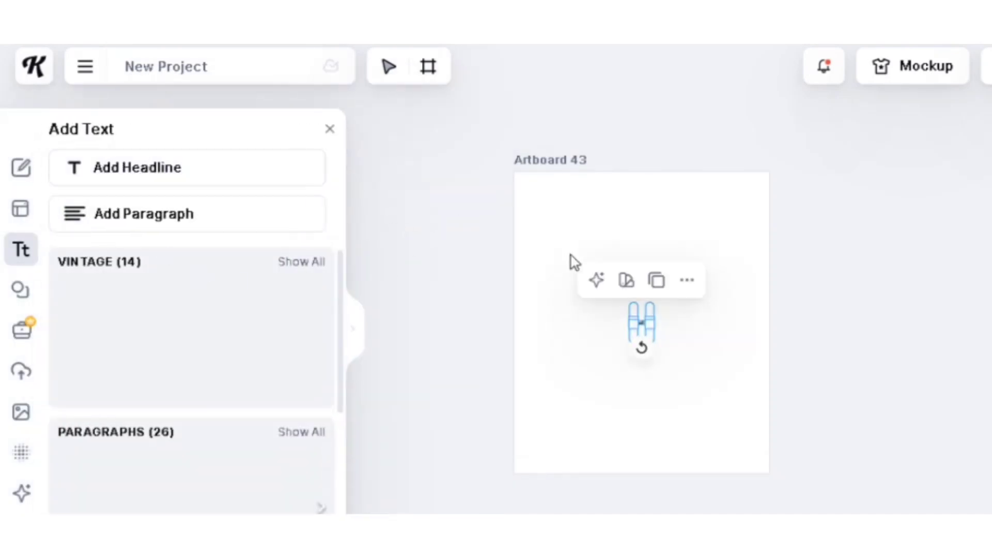
left_click(573, 334)
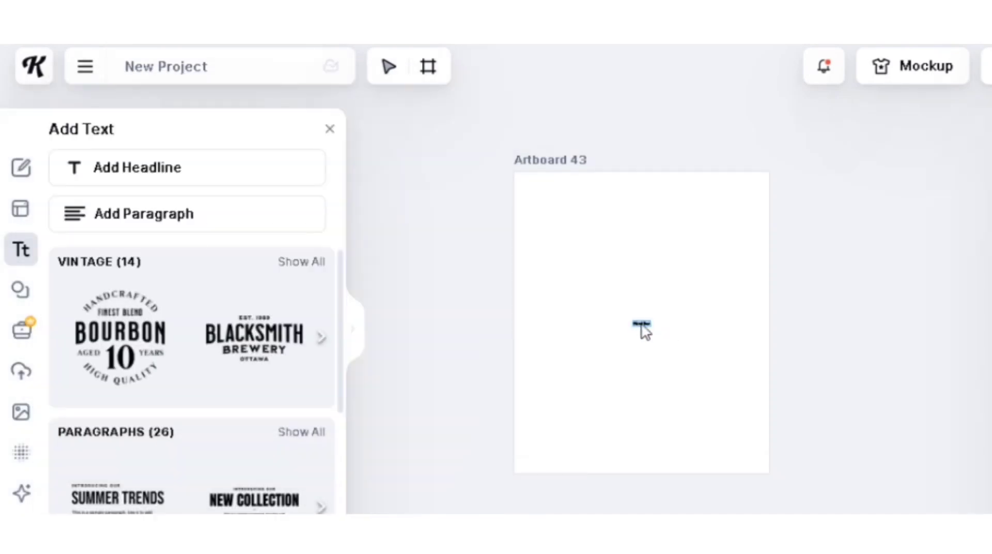
Enlarge the headline to roughly two-thirds of the artboard's width and place it near the artboard's upper edge
left_click(644, 330)
left_click(655, 349)
left_click(641, 324)
left_click_drag(647, 328, 756, 379)
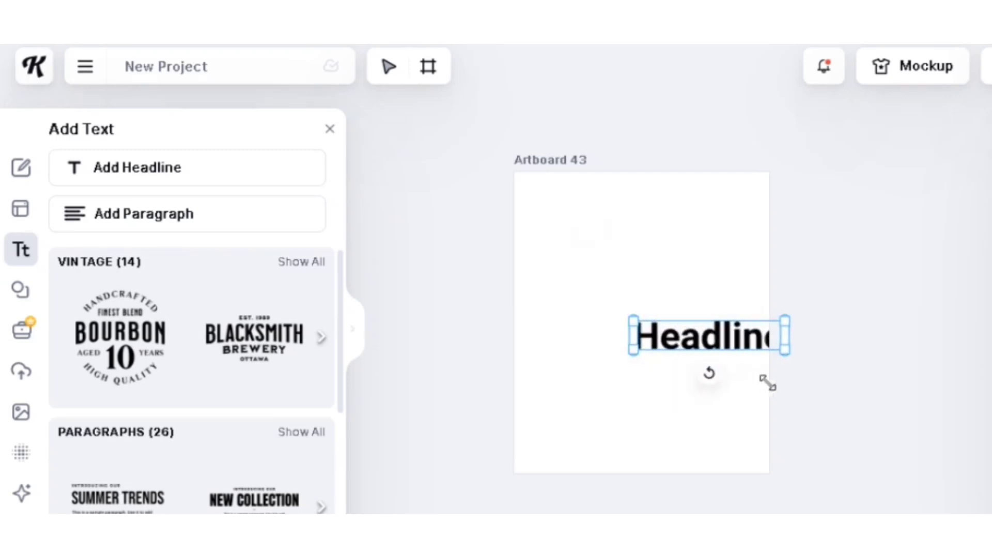
left_click(872, 332)
left_click_drag(712, 341, 641, 222)
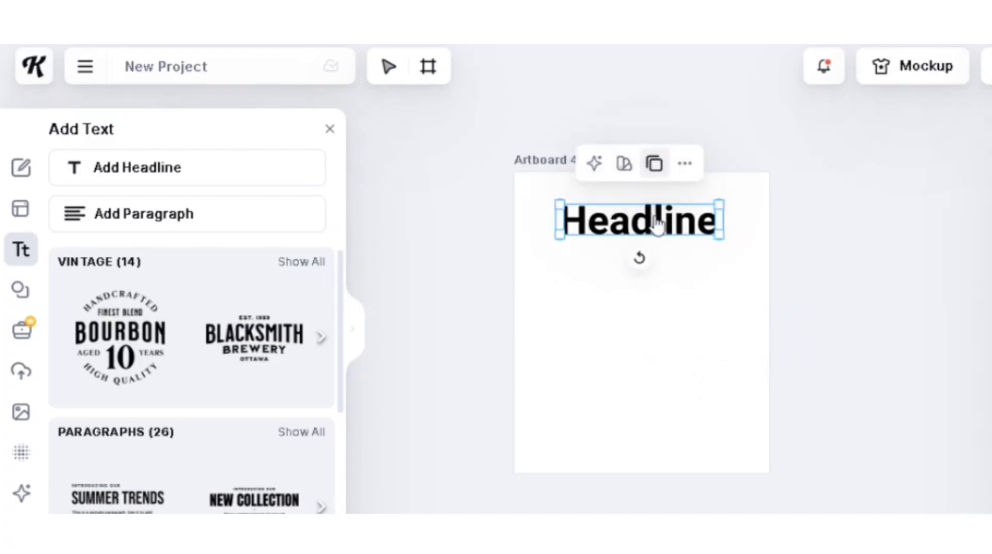
Duplicate the headline three times and place one copy, widened to fit a single line, near the artboard's lower edge
left_click(655, 164)
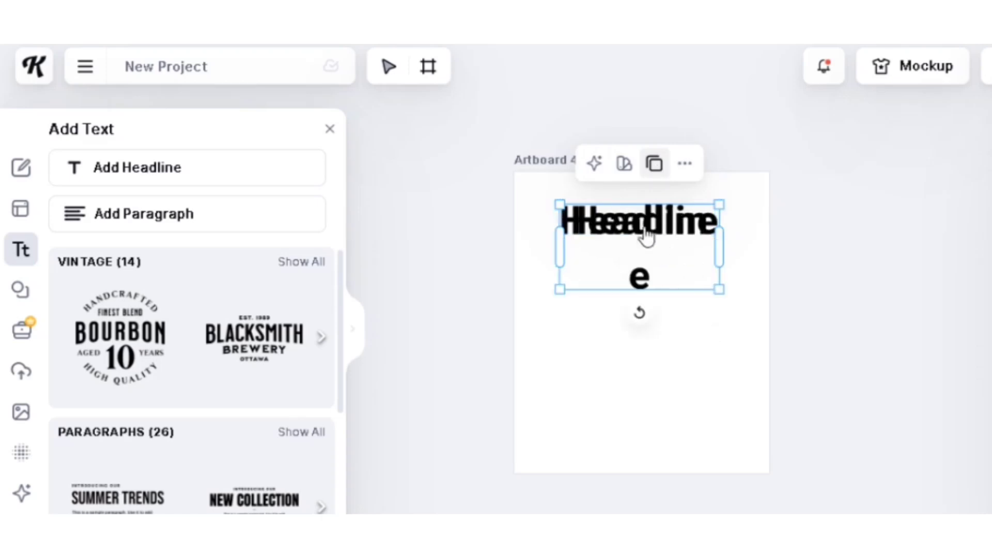
left_click_drag(644, 227, 646, 361)
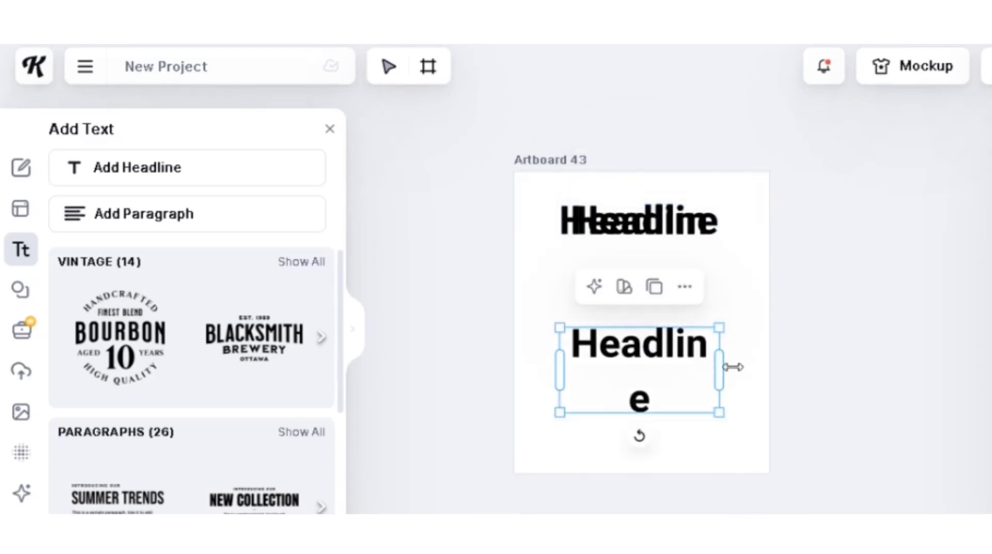
left_click_drag(732, 366, 740, 367)
left_click(650, 385)
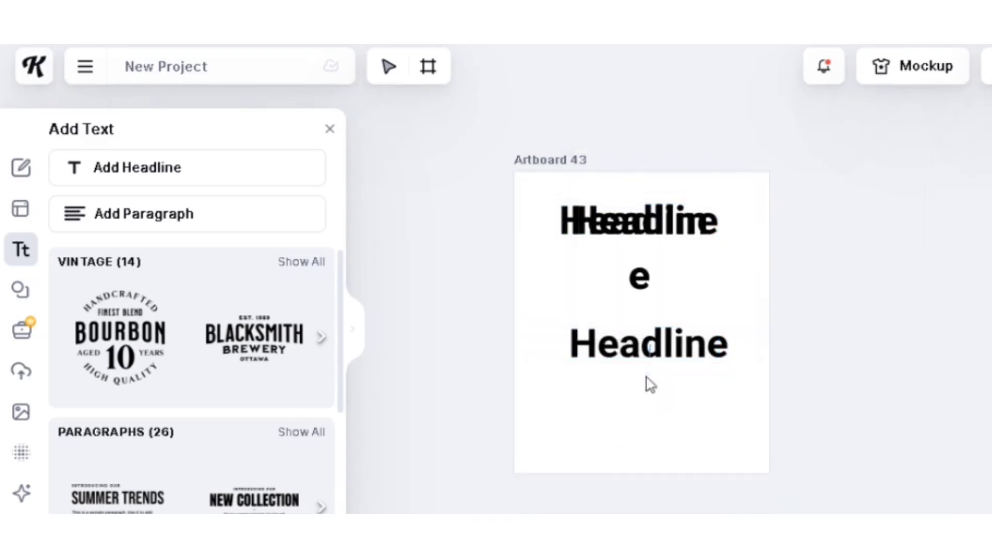
left_click_drag(653, 348, 655, 418)
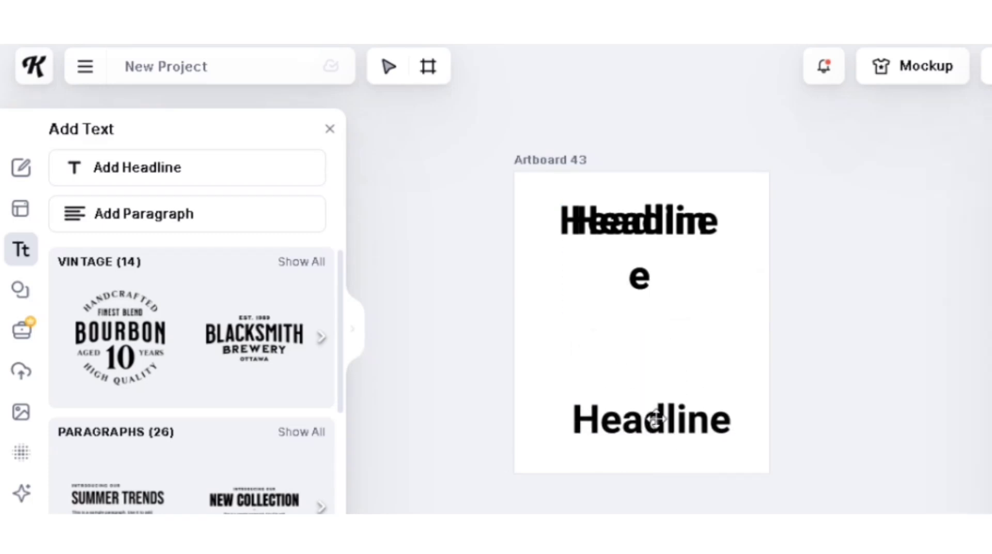
Move the other two headline copies below the original and widen their text boxes so each fits on one line
left_click_drag(651, 246, 654, 362)
left_click_drag(726, 356, 739, 351)
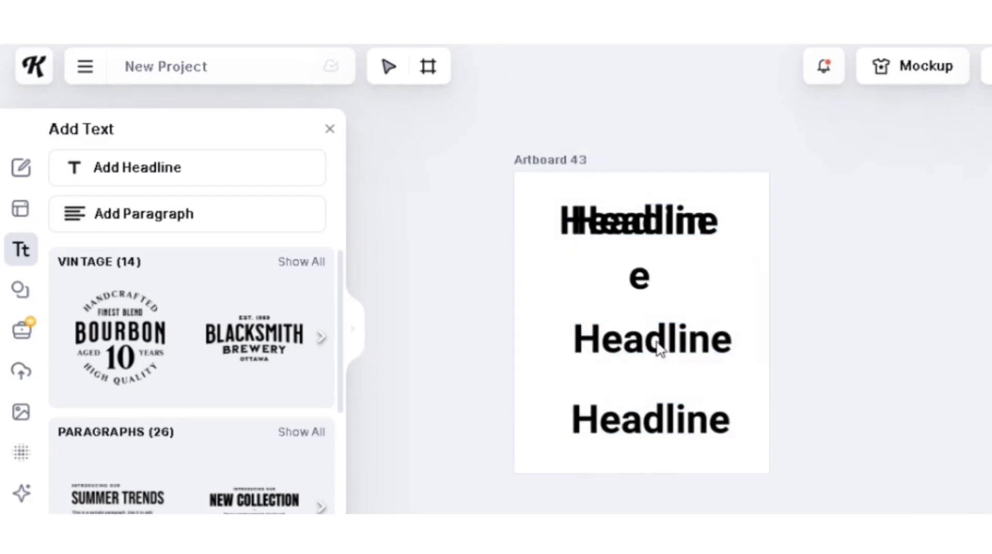
left_click_drag(640, 222, 639, 316)
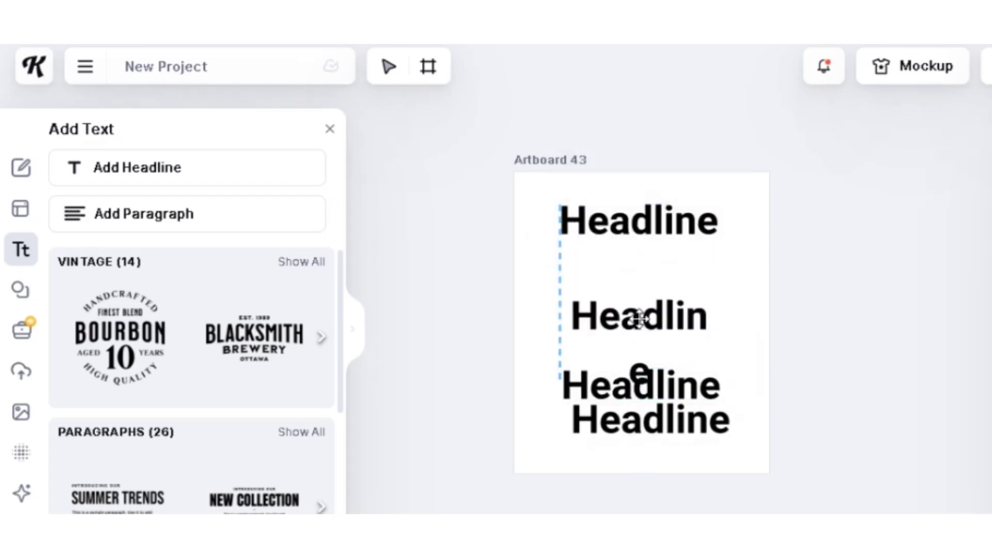
left_click_drag(715, 333, 747, 333)
left_click(421, 311)
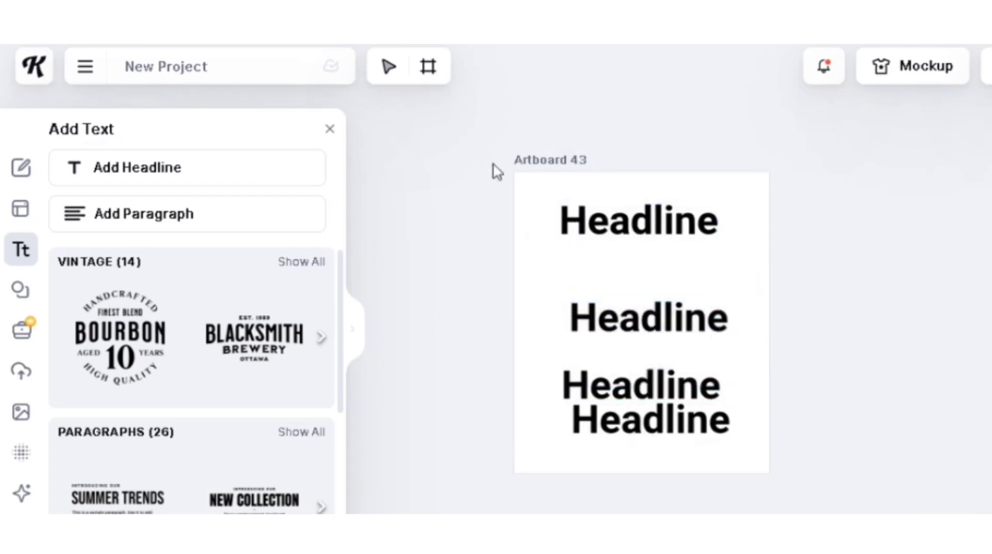
Replace the text of the uppermost headline with MERRY
left_click(658, 228)
double_click(658, 228)
key("BackSpace")
key("BackSpace")
key("BackSpace")
key("BackSpace")
key("BackSpace")
key("BackSpace")
key("BackSpace")
key("BackSpace")
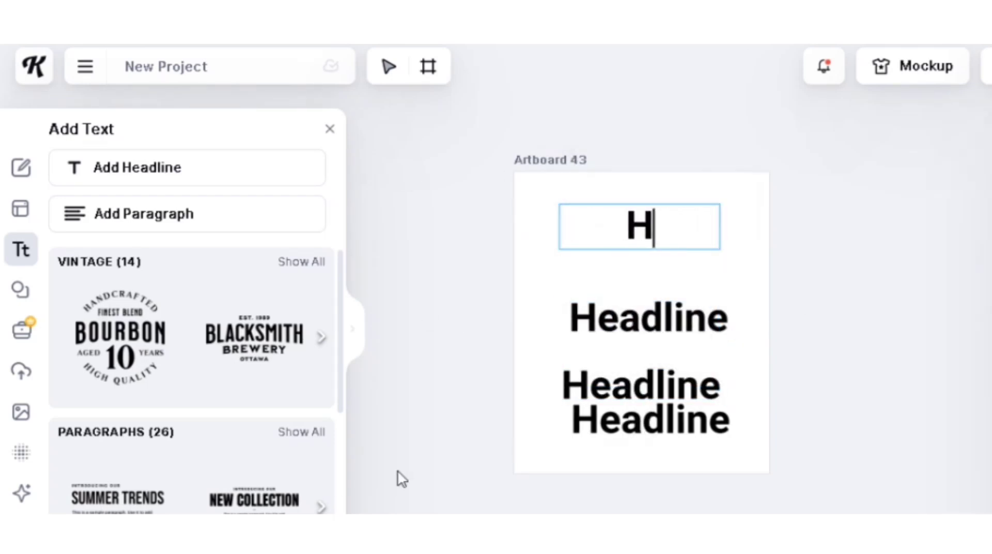
type("MERRY")
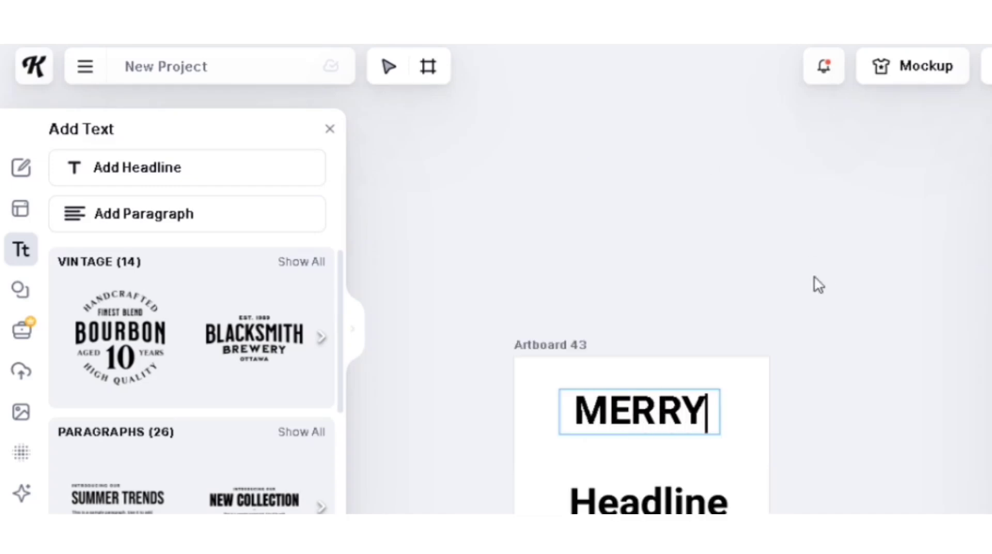
key("Escape")
left_click(828, 394)
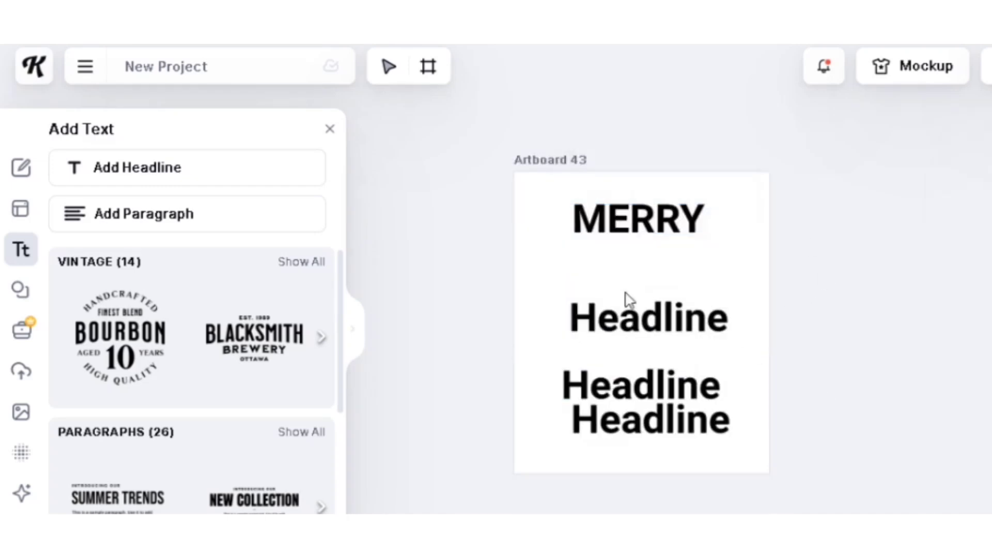
Move the second headline up closer to MERRY and change its text to VIBES
left_click_drag(628, 318, 627, 284)
double_click(723, 284)
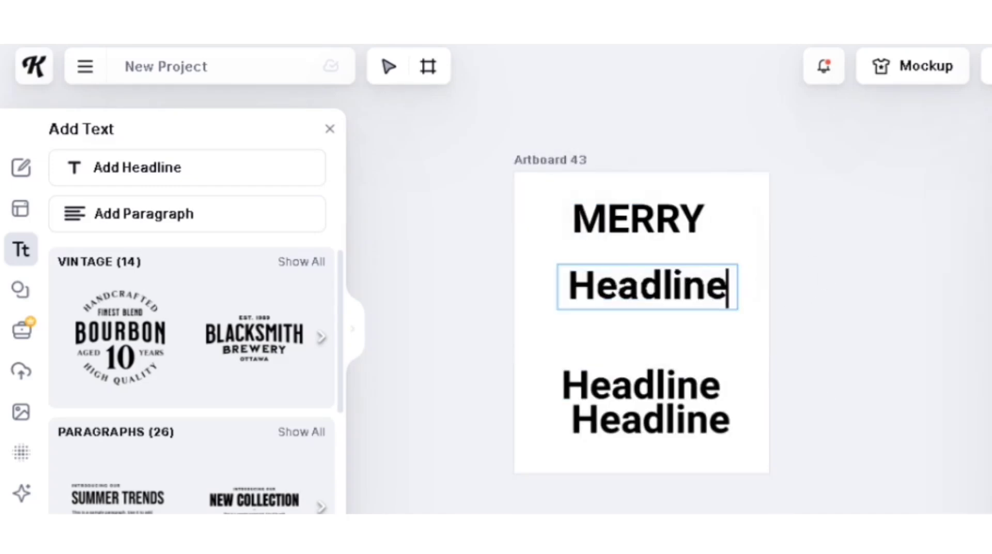
key("BackSpace")
key("BackSpace")
key("BackSpace")
key("BackSpace")
key("BackSpace")
key("BackSpace")
key("BackSpace")
key("BackSpace")
type("VIBES")
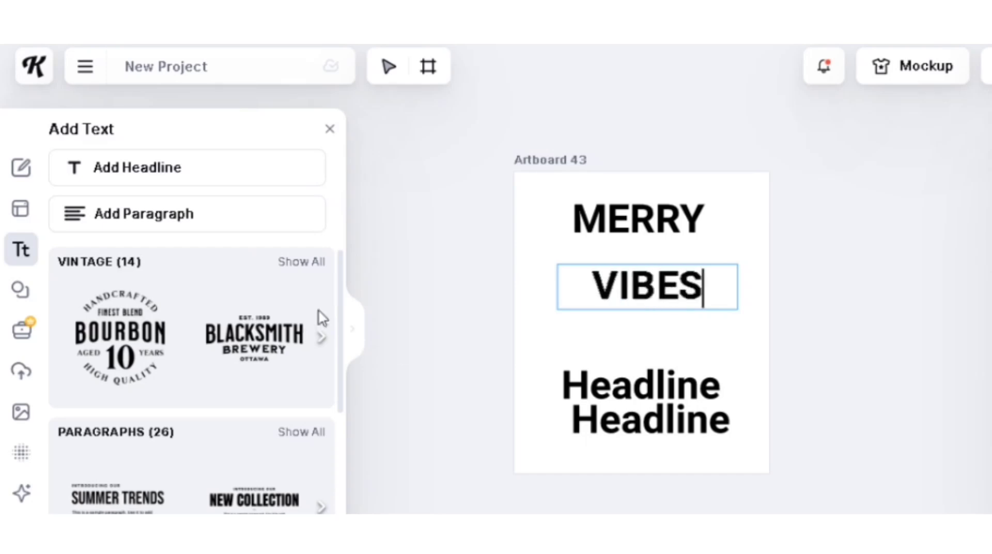
key("Escape")
Move the third headline up, clear of the last one, and change its text to ALL
left_click_drag(671, 387, 676, 353)
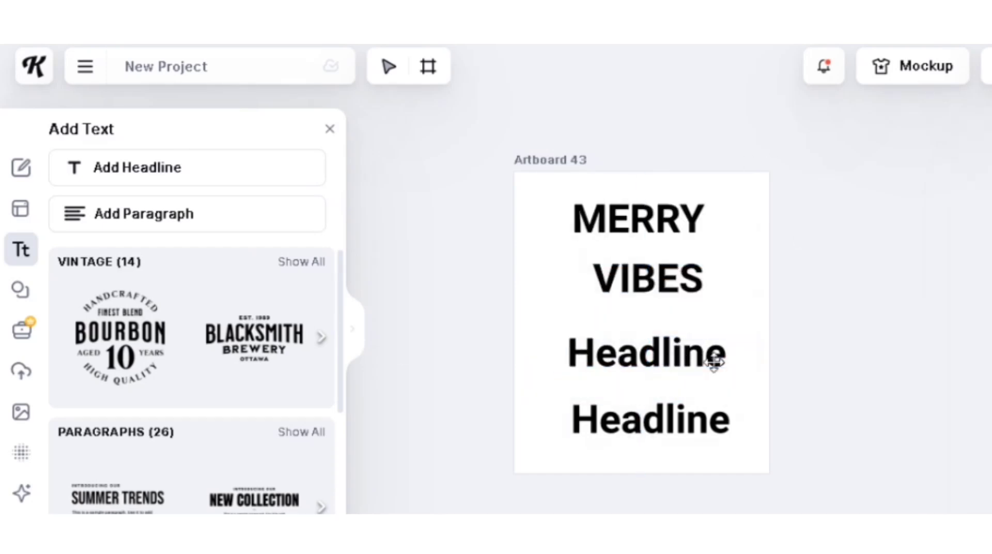
double_click(721, 355)
key("BackSpace")
key("BackSpace")
key("BackSpace")
key("BackSpace")
key("BackSpace")
key("BackSpace")
key("BackSpace")
key("BackSpace")
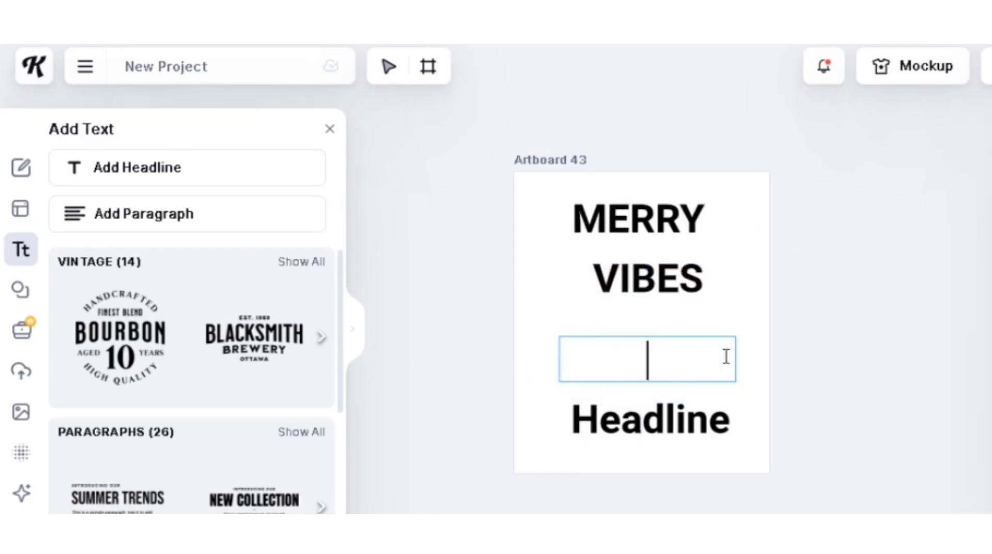
type("ALL")
key("Escape")
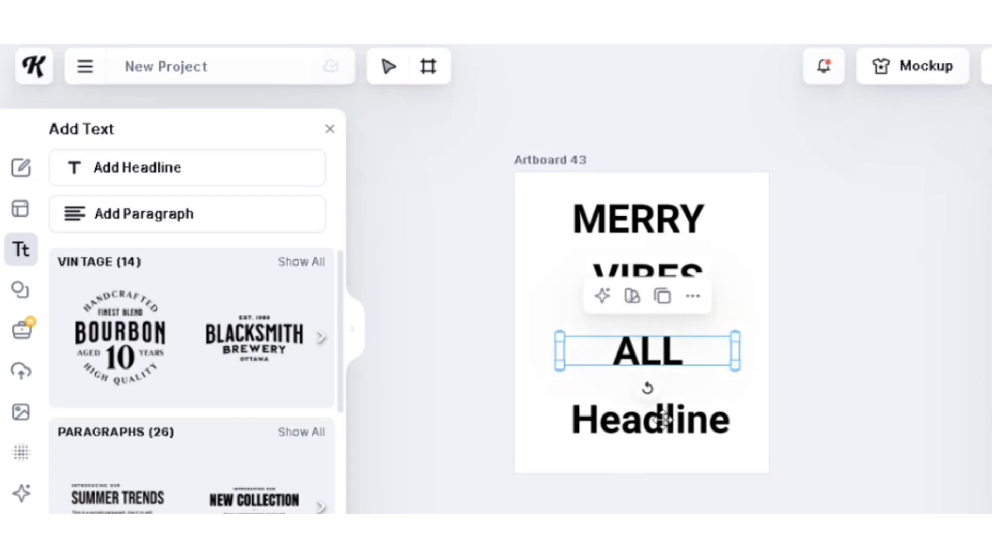
Replace the text of the last remaining headline with AROUND
double_click(663, 420)
key("BackSpace")
key("BackSpace")
key("BackSpace")
key("BackSpace")
key("BackSpace")
key("BackSpace")
key("BackSpace")
key("BackSpace")
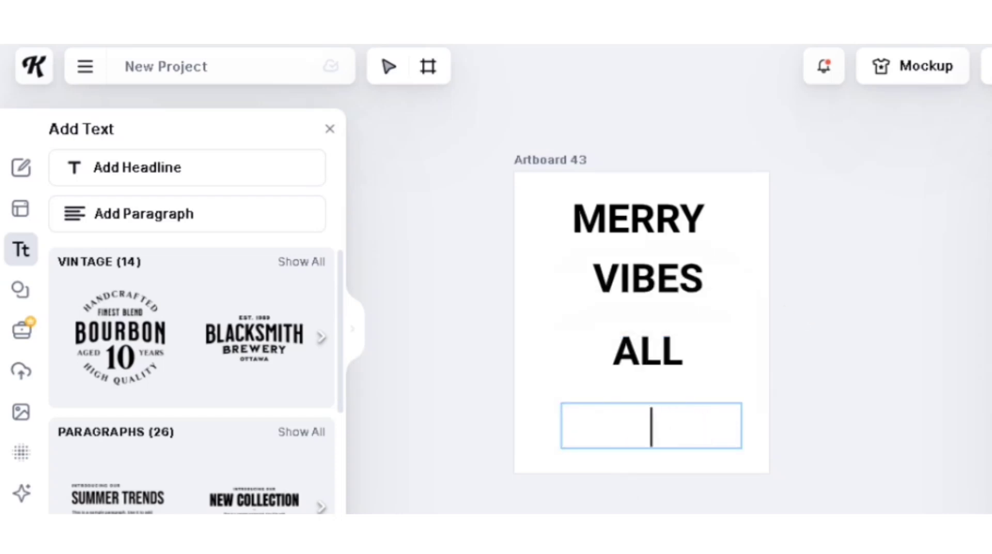
type("AROUND")
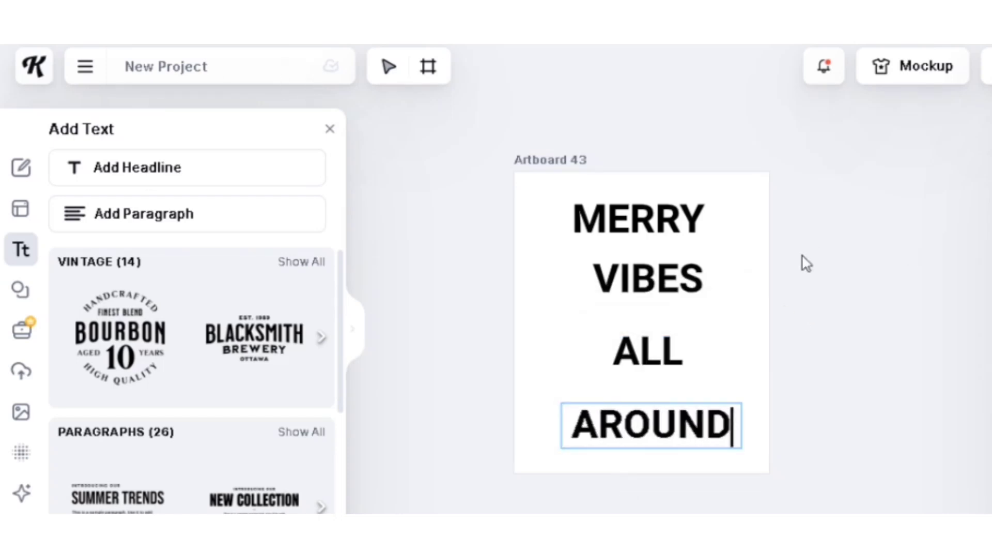
key("Escape")
Move ALL and VIBES down so they sit closer to AROUND
left_click(658, 416)
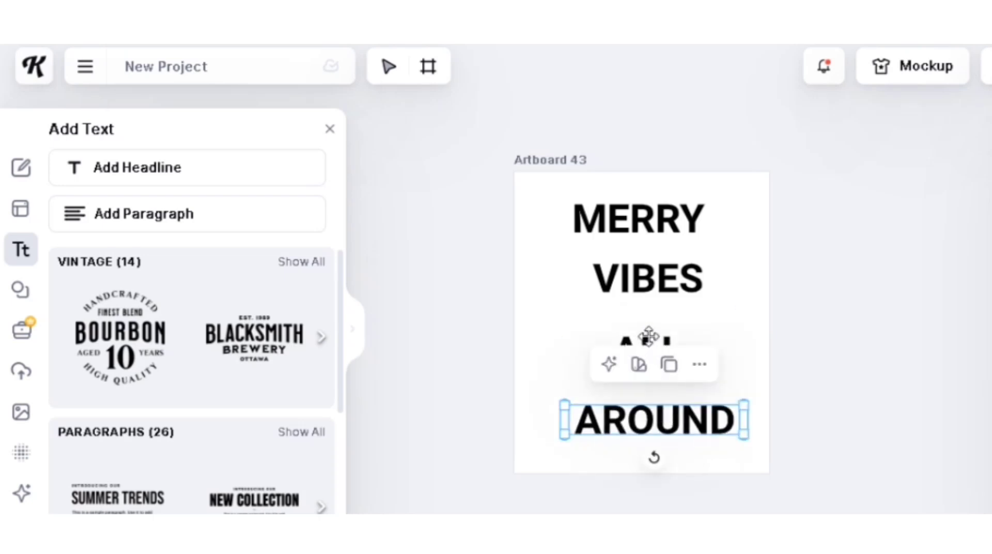
left_click(644, 316)
left_click(646, 283)
left_click_drag(645, 360, 645, 376)
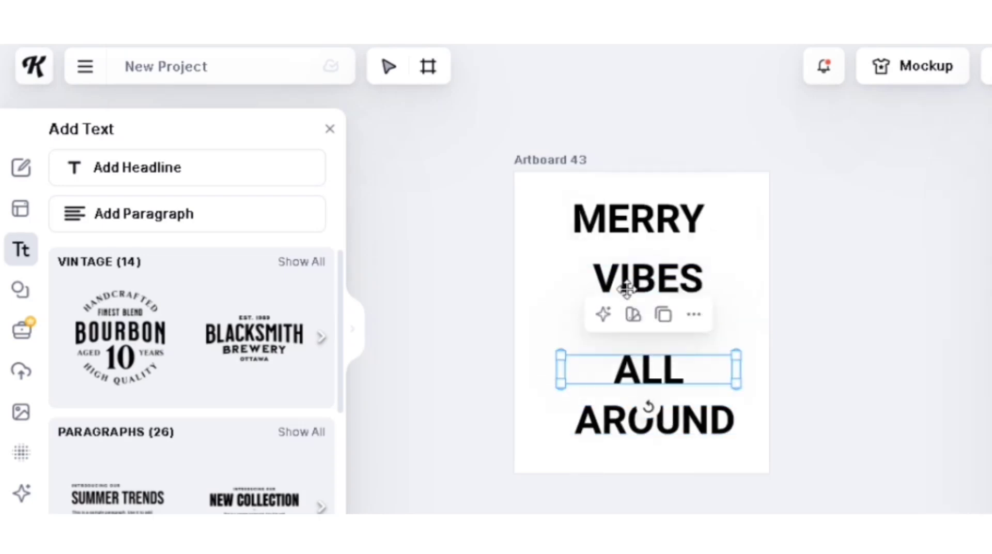
left_click_drag(628, 283, 626, 315)
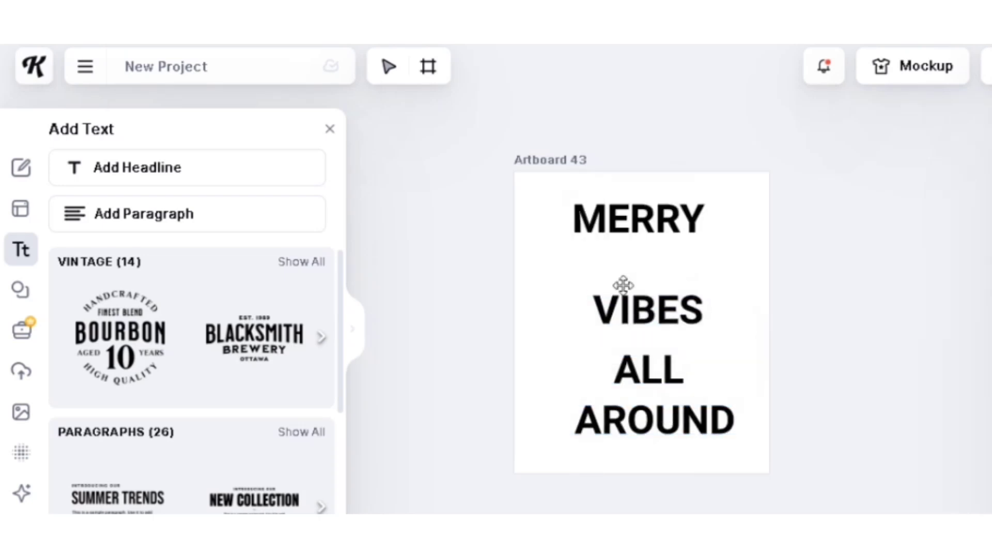
Change the typeface of MERRY to Sunny Drop, found by searching the fonts for SUNNY
left_click(620, 220)
left_click(331, 130)
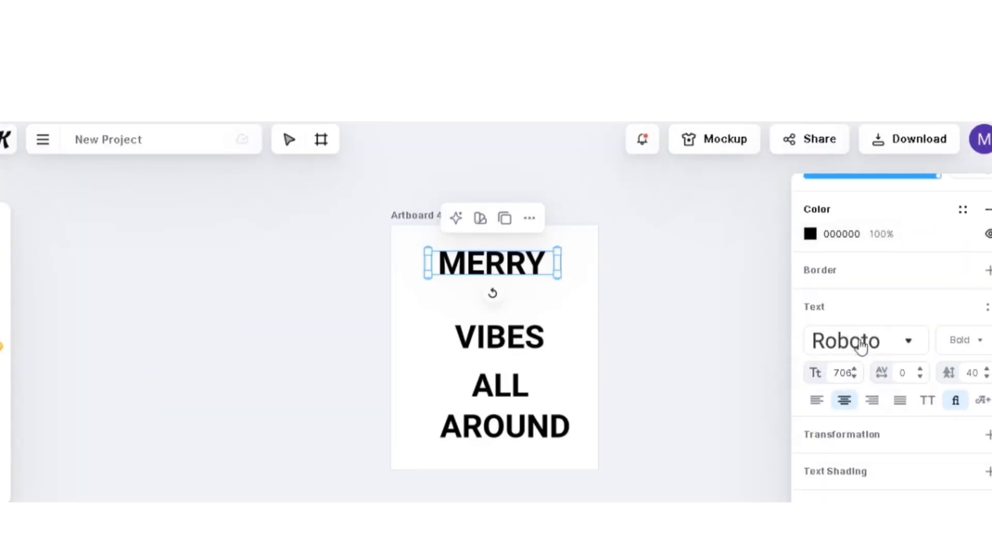
left_click(910, 342)
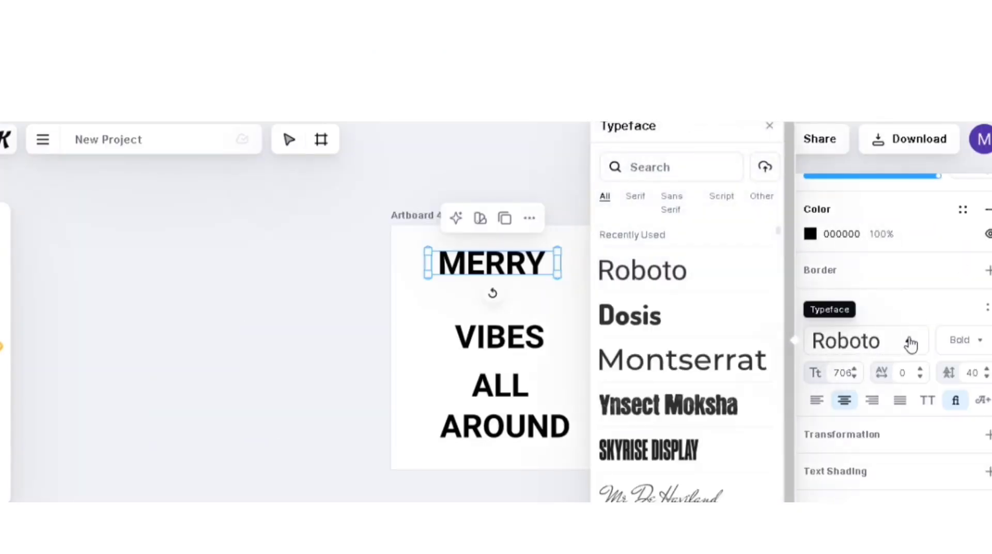
left_click(653, 171)
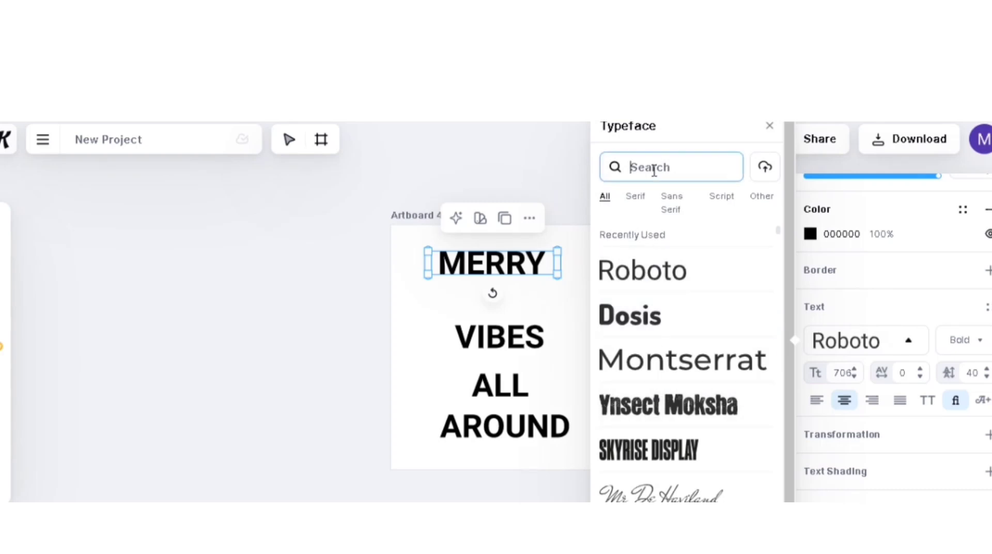
type("SUNNY")
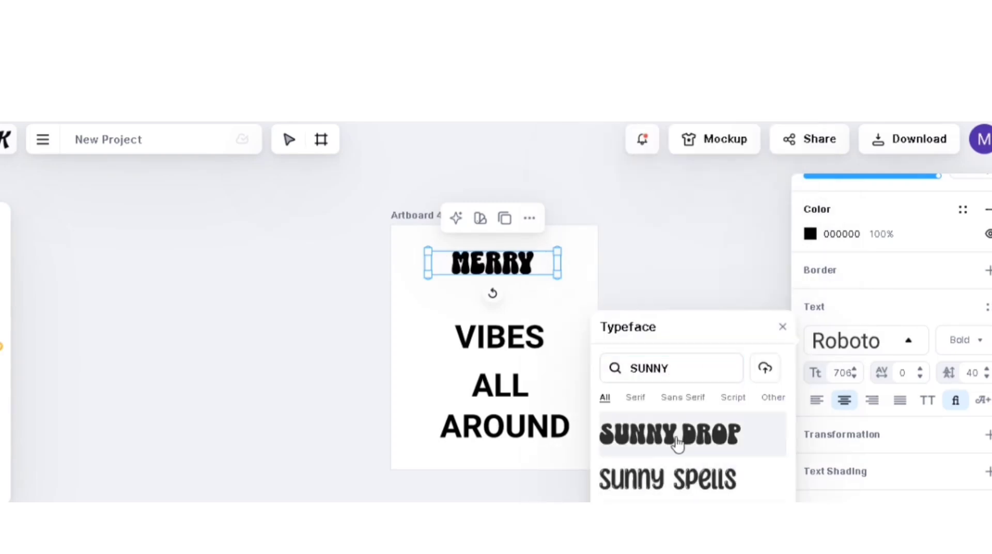
left_click(679, 437)
Apply the Sunny Drop typeface to VIBES, ALL and AROUND as well
left_click(513, 337)
left_click(907, 345)
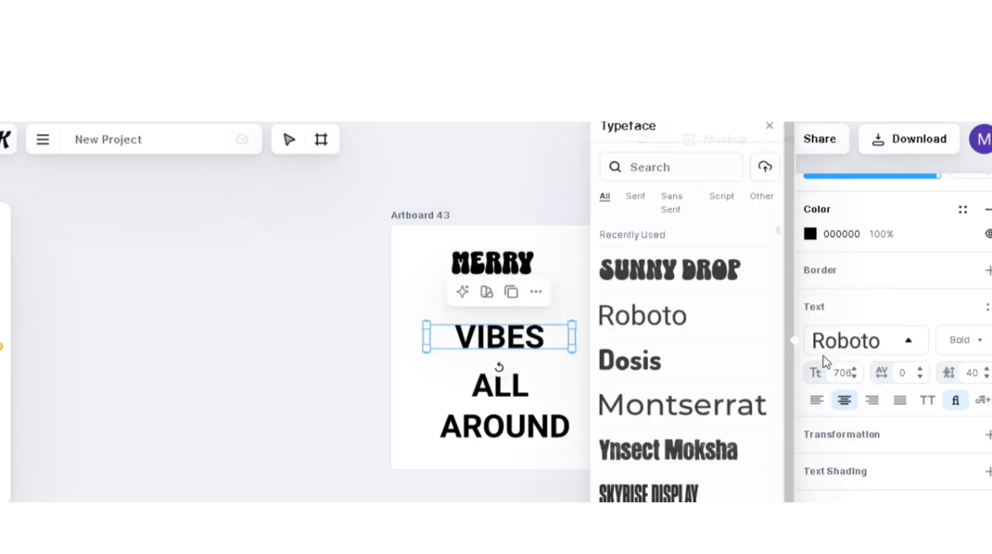
left_click(672, 269)
left_click(512, 393)
left_click(912, 342)
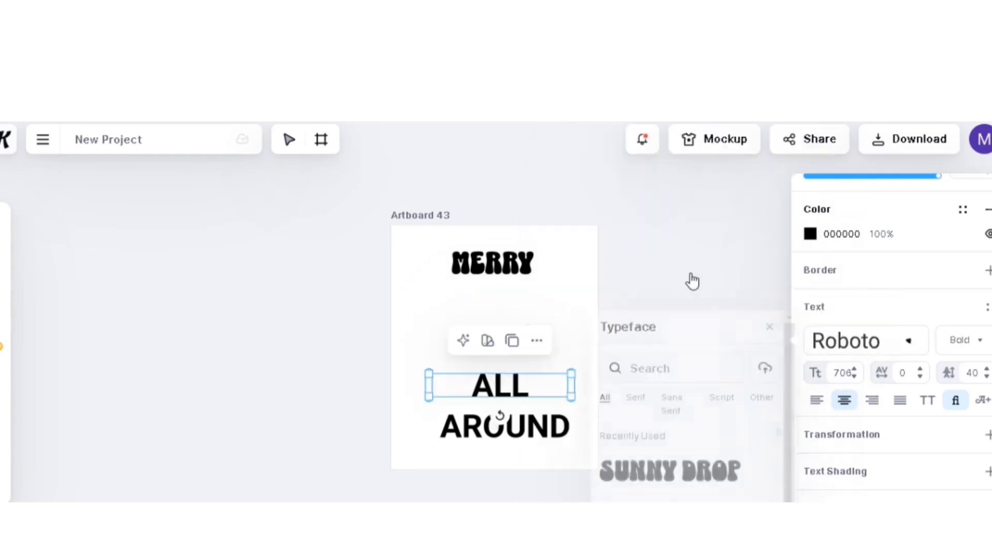
left_click(672, 268)
left_click(513, 427)
left_click(909, 345)
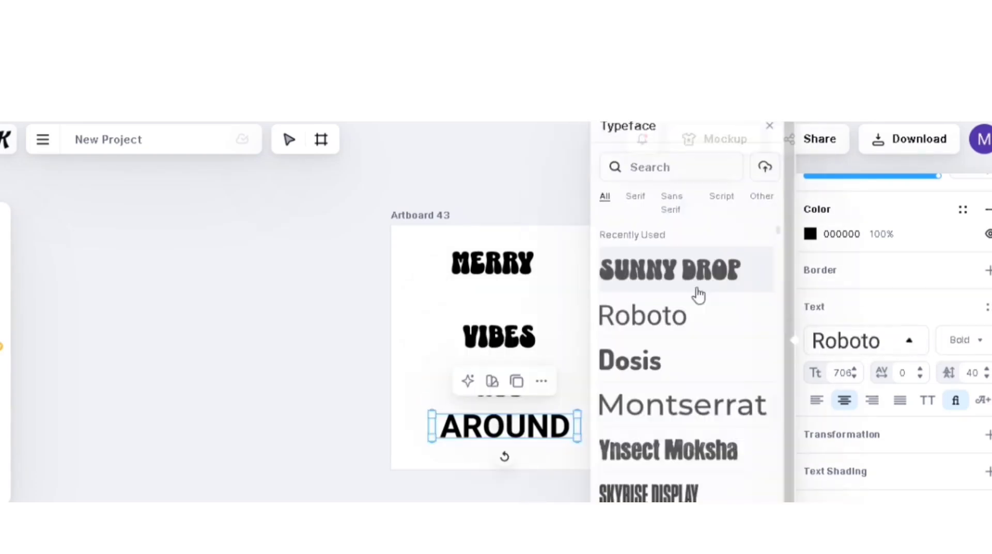
left_click(694, 277)
left_click(351, 297)
Tighten the text box of MERRY, enlarge the word and centre it across the upper part of the artboard
left_click(474, 266)
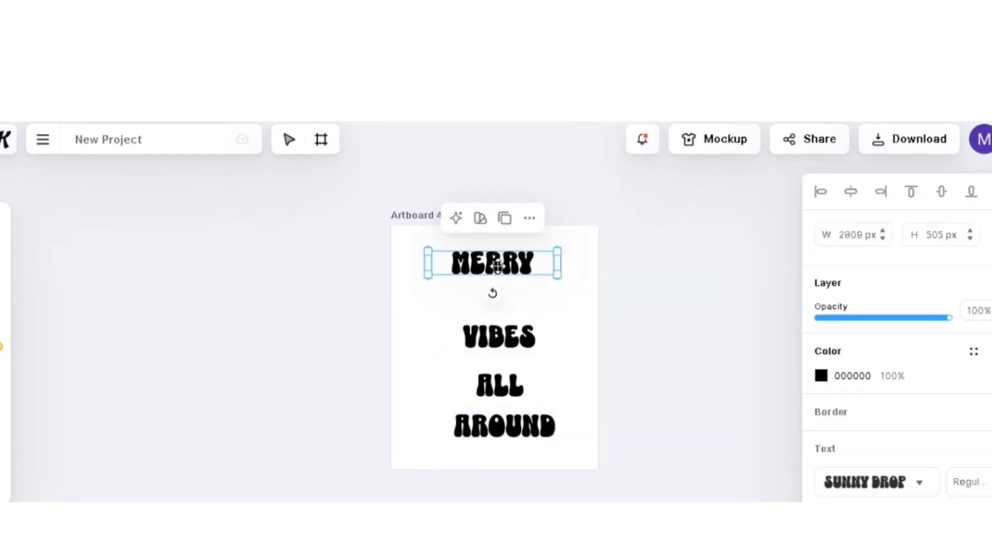
double_click(541, 279)
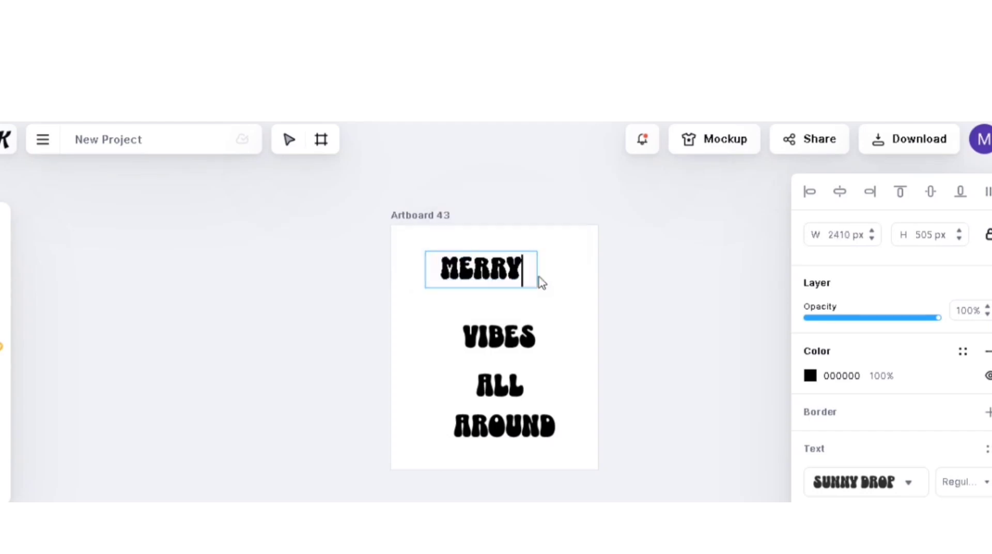
key("Escape")
left_click_drag(537, 288, 597, 300)
left_click_drag(492, 271, 478, 277)
left_click(724, 386)
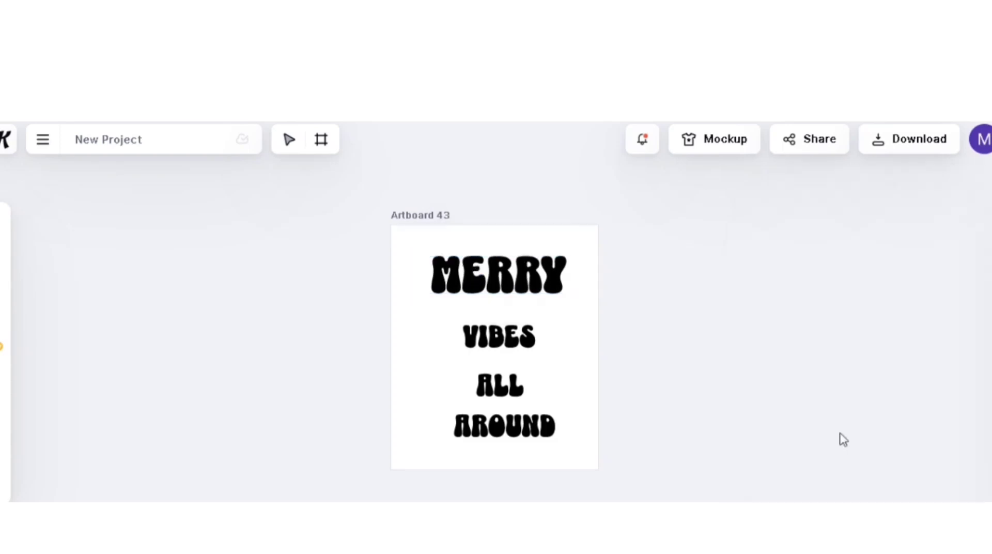
Apply the Distort transformation to MERRY, pulling both lower corners well down and both upper corners slightly up to arch its lower edge
left_click(542, 267)
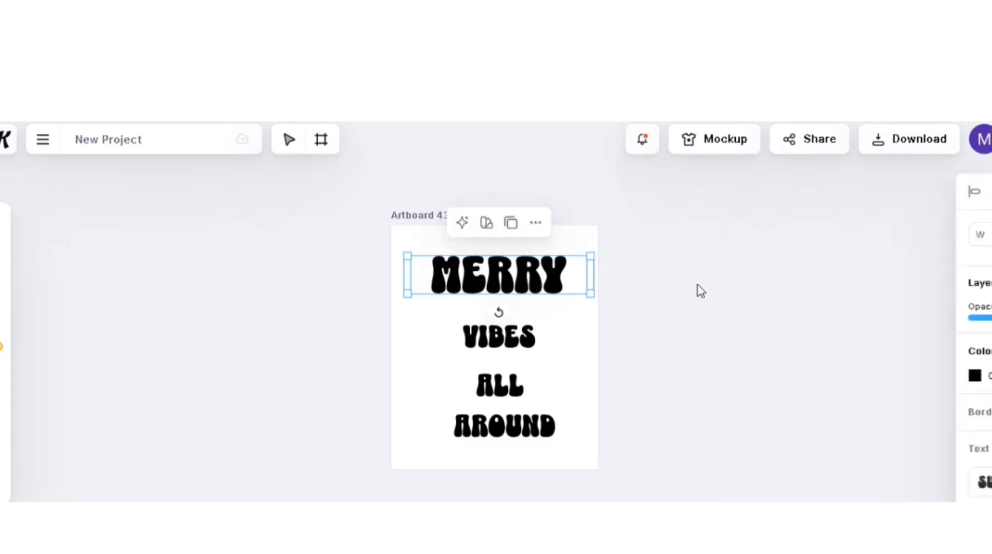
scroll(868, 330, "down", 3)
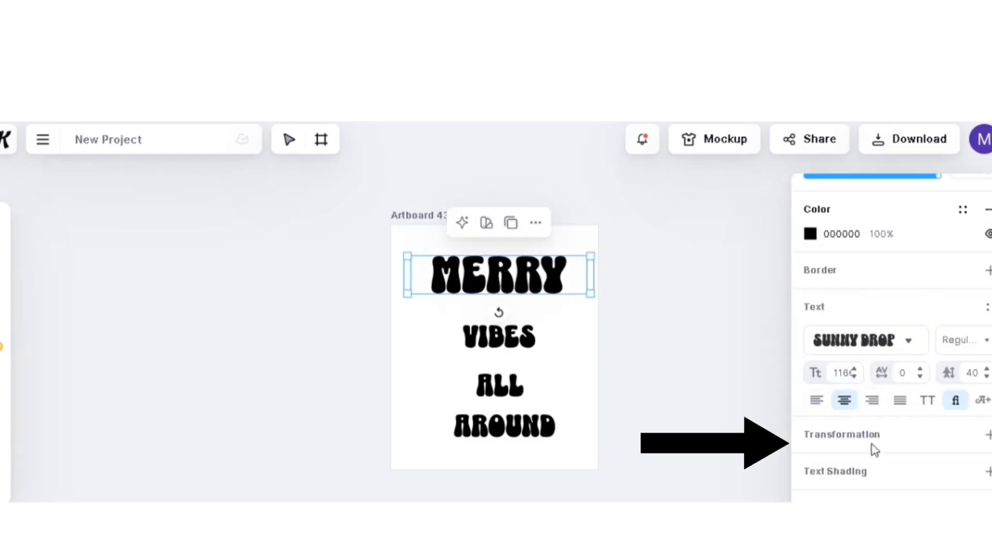
left_click(829, 437)
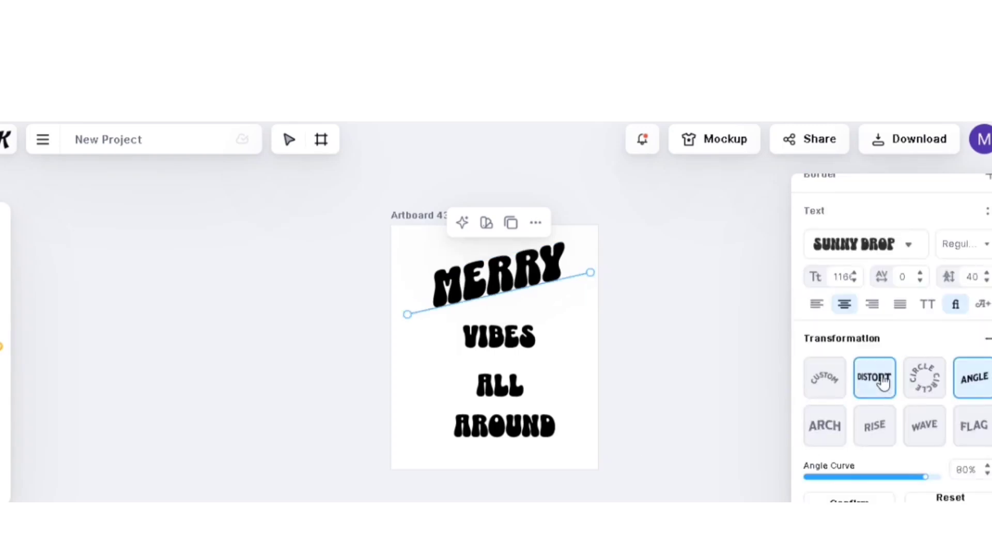
left_click(883, 383)
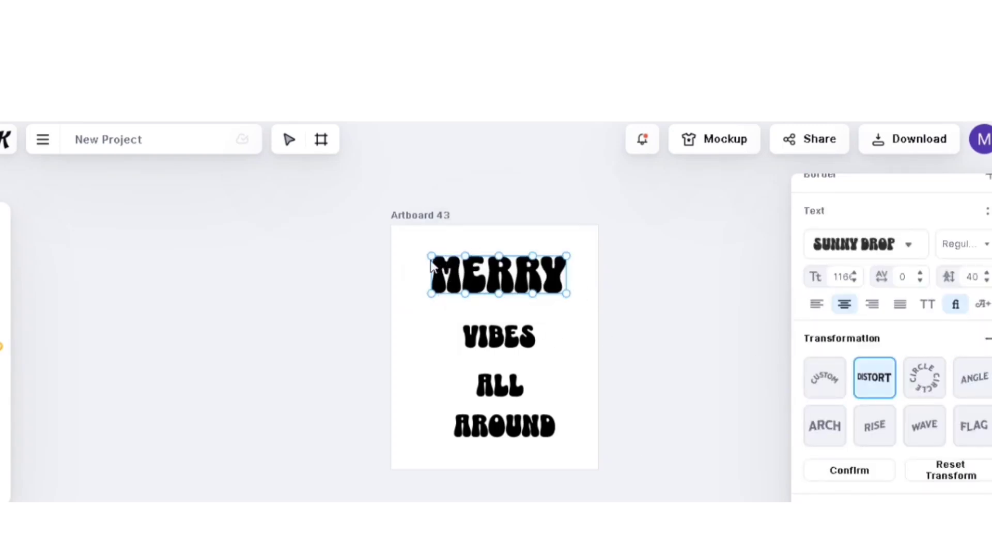
left_click_drag(432, 294, 433, 318)
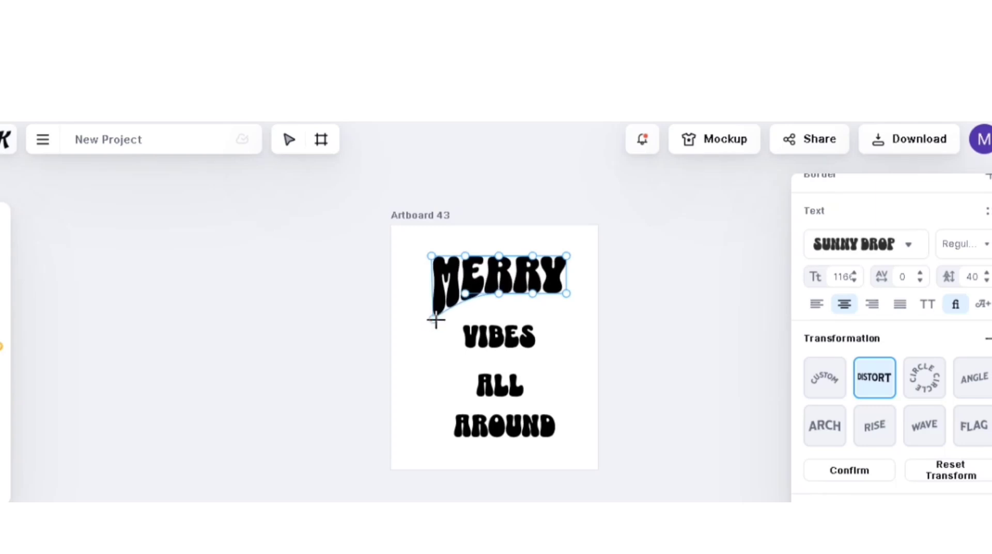
left_click_drag(566, 294, 568, 317)
left_click_drag(570, 255, 567, 250)
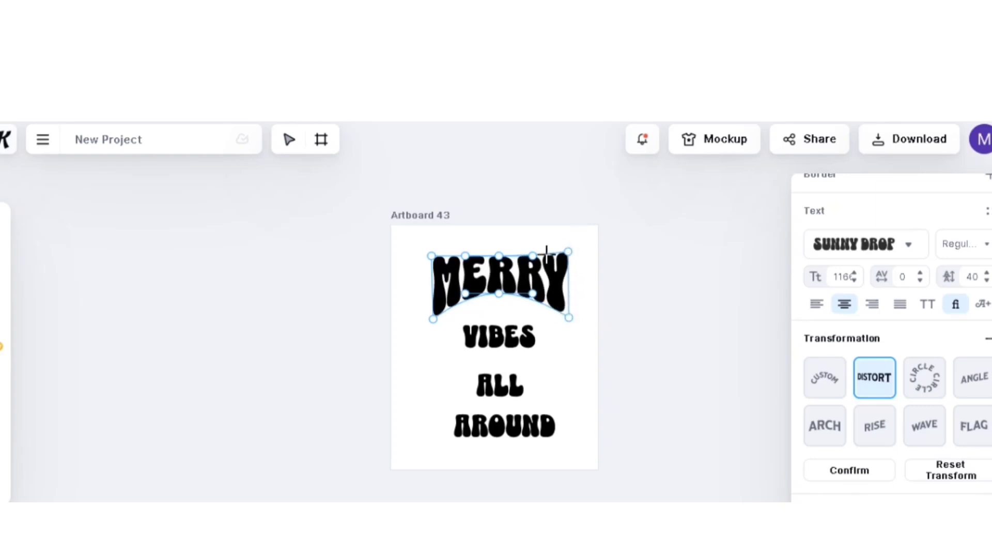
left_click_drag(433, 254, 432, 252)
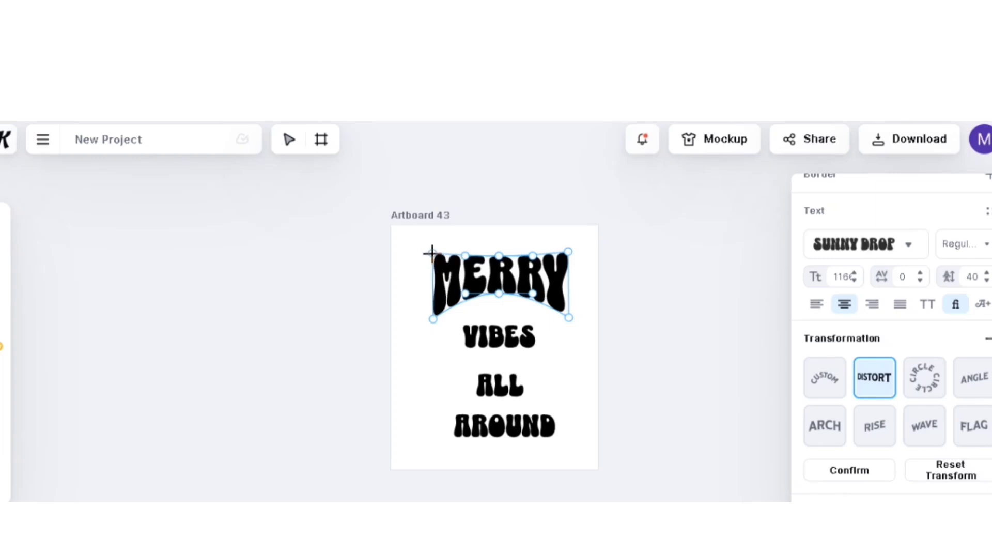
left_click(588, 309)
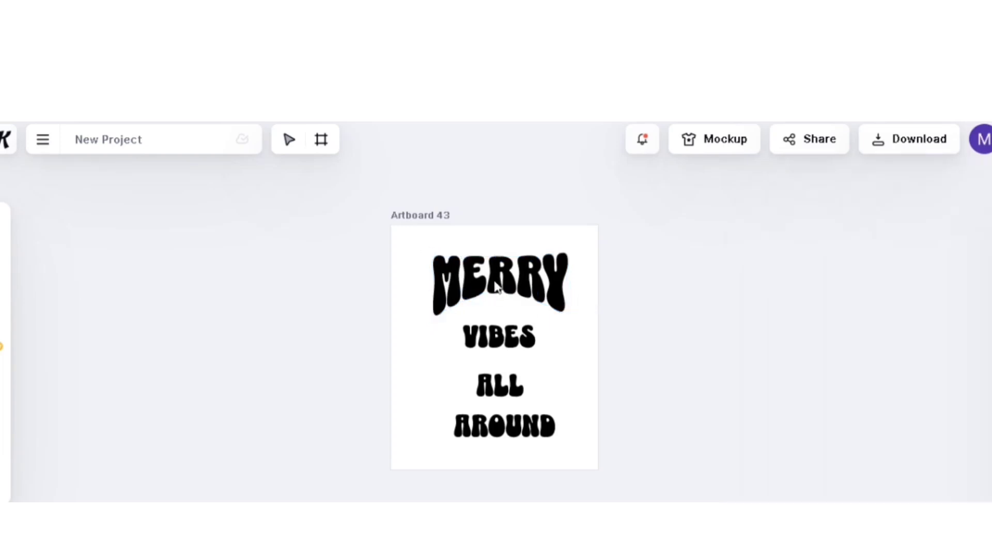
Scale the distorted MERRY to about 3736 by 1771 px and centre it near the artboard's upper edge
left_click(493, 283)
left_click_drag(493, 283, 477, 282)
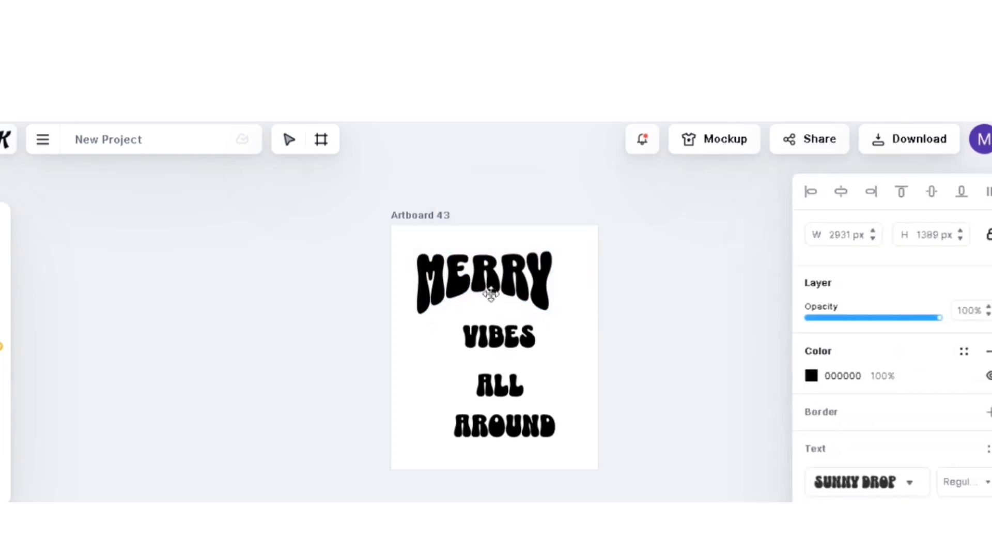
left_click_drag(572, 321, 593, 326)
left_click_drag(532, 297, 503, 280)
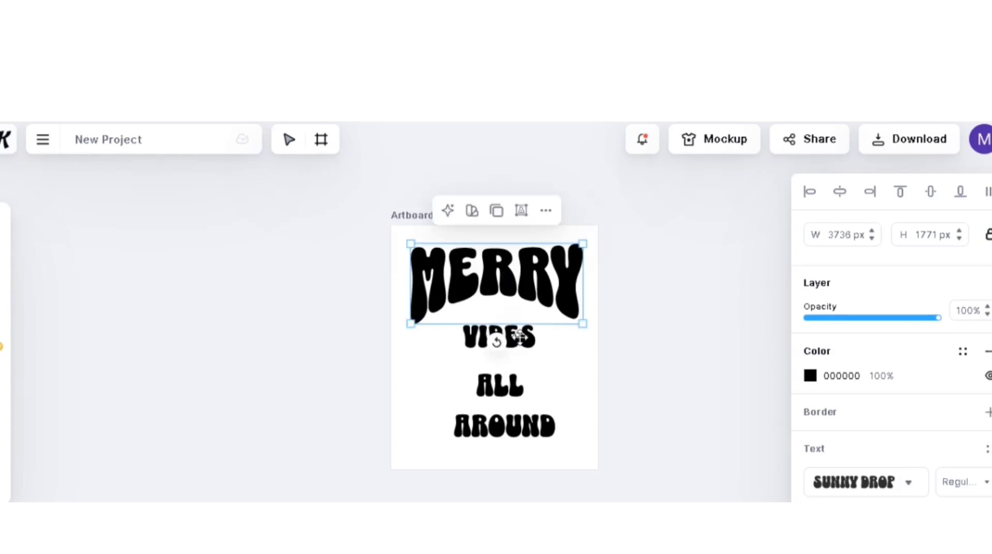
Move VIBES left beneath MERRY and compare the font sizes of the two words
left_click(519, 336)
left_click_drag(519, 336, 485, 338)
left_click(533, 274)
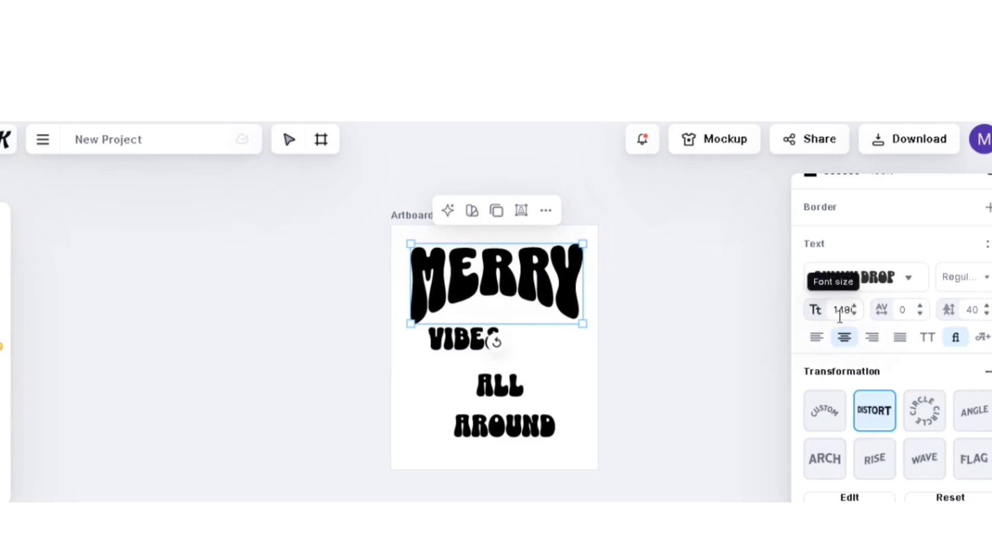
left_click(443, 341)
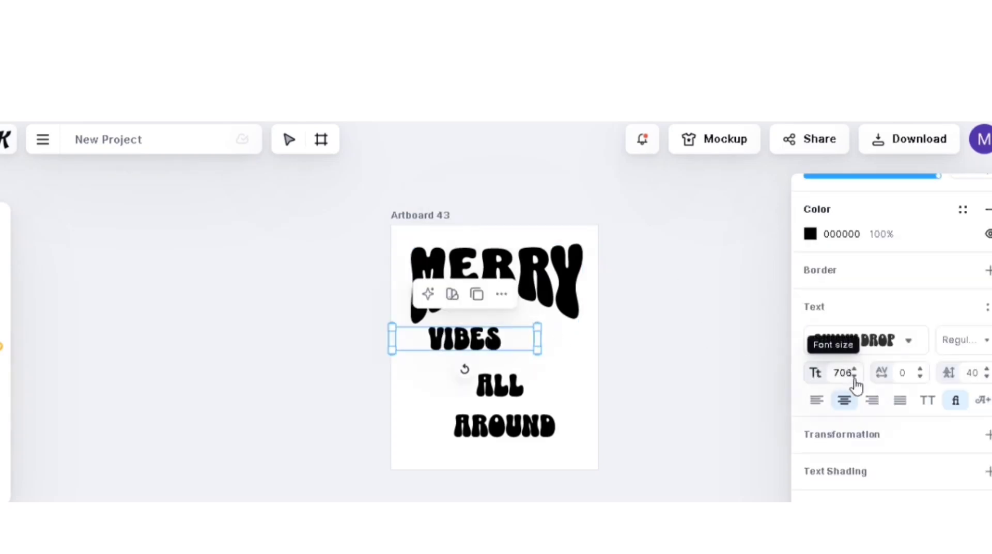
left_click(547, 291)
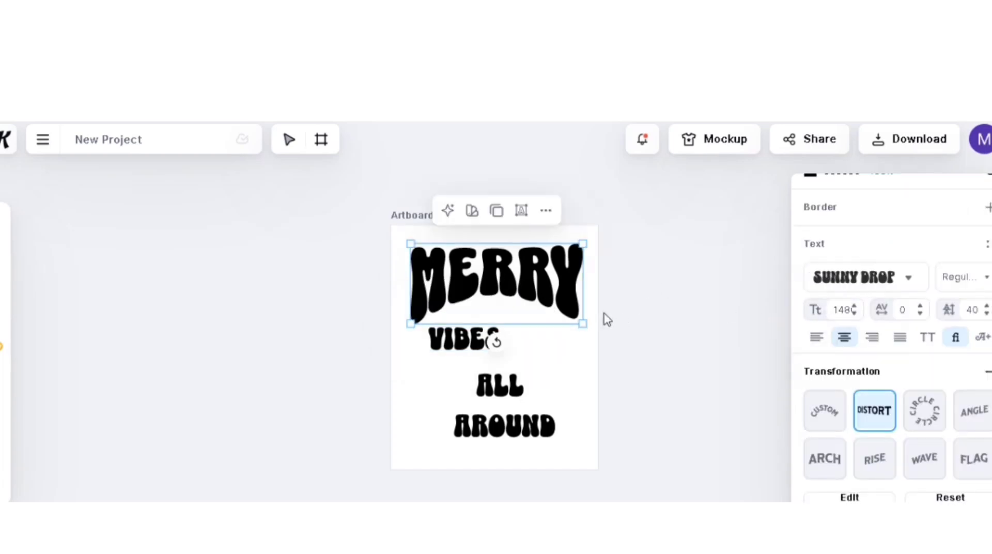
left_click(462, 339)
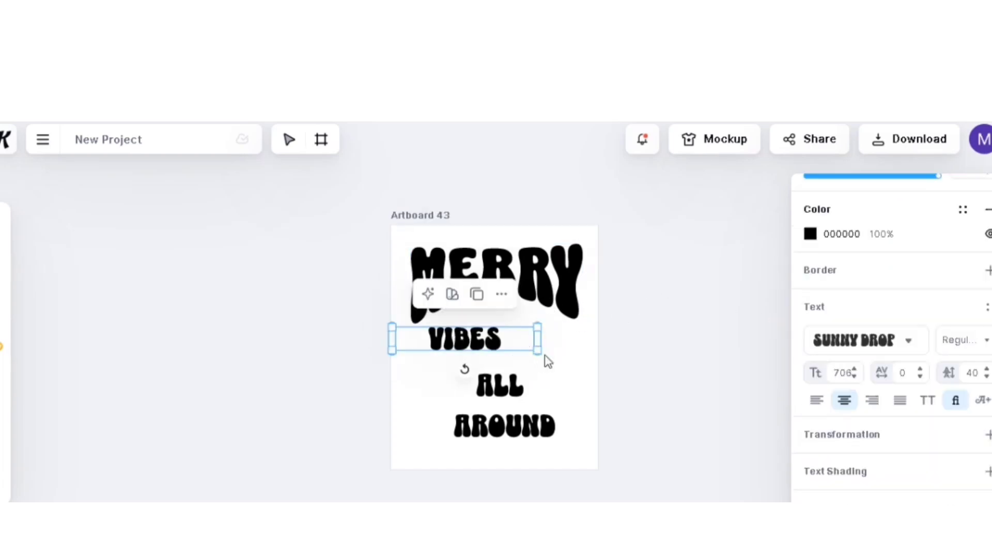
Narrow the text box of VIBES, enlarge the word and place it under the left part of MERRY
left_click_drag(537, 339, 482, 337)
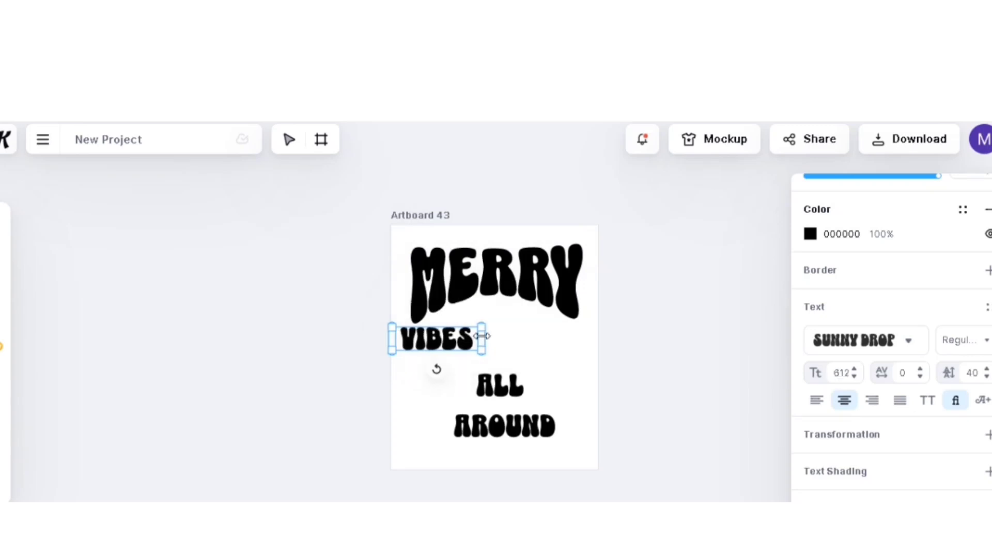
key("ctrl+z")
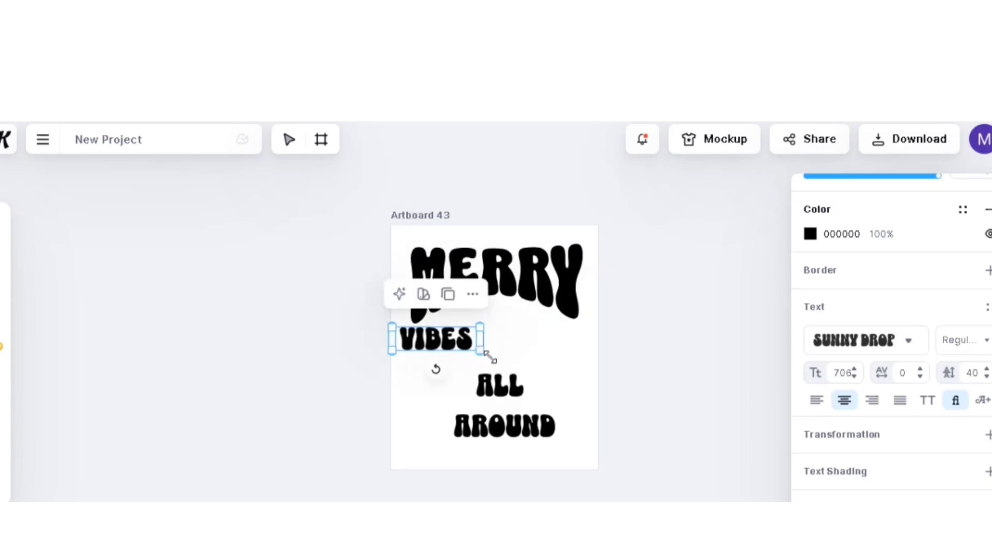
key("ctrl+z")
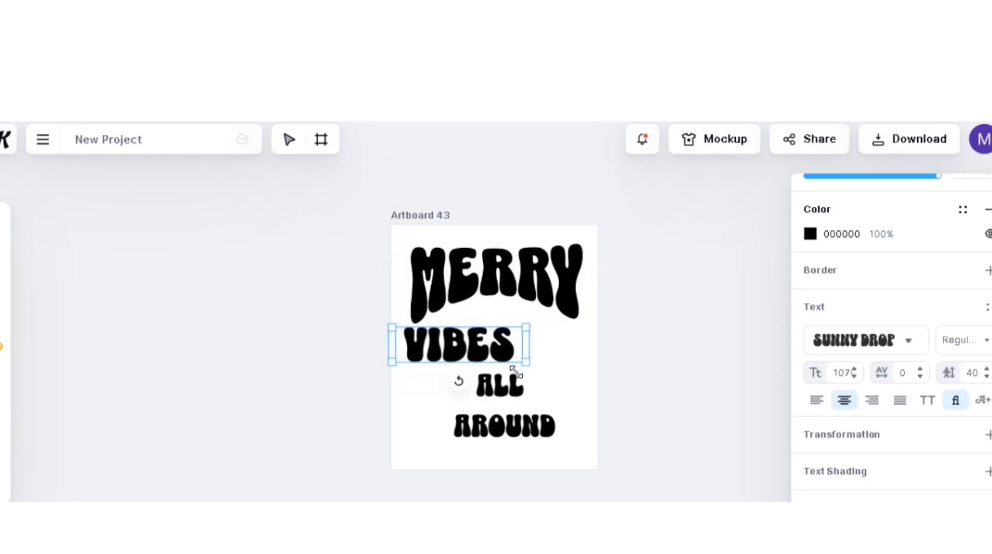
left_click_drag(450, 343, 471, 347)
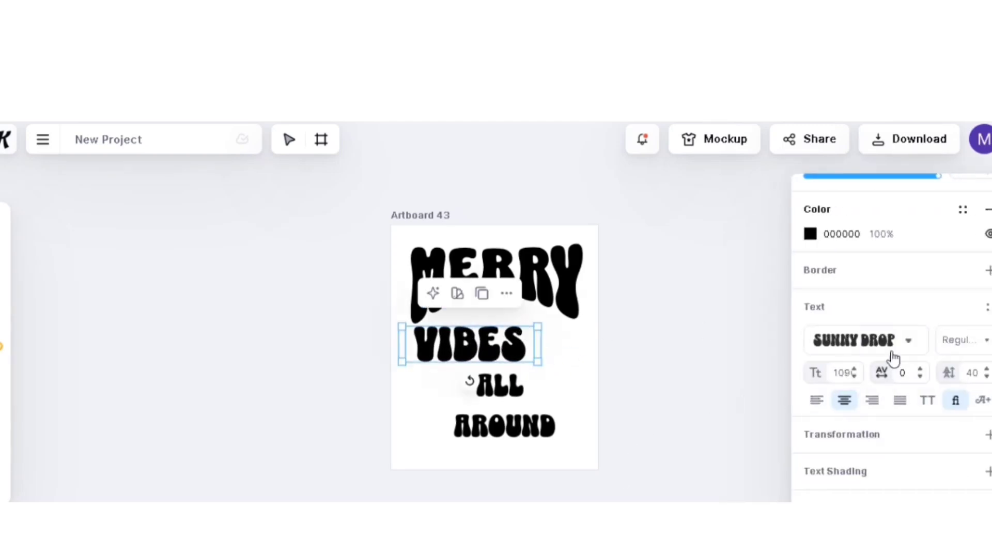
Apply the Distort transformation to VIBES, bending its upper edge up into MERRY's arch and pulling the upper right corner outward
left_click(842, 438)
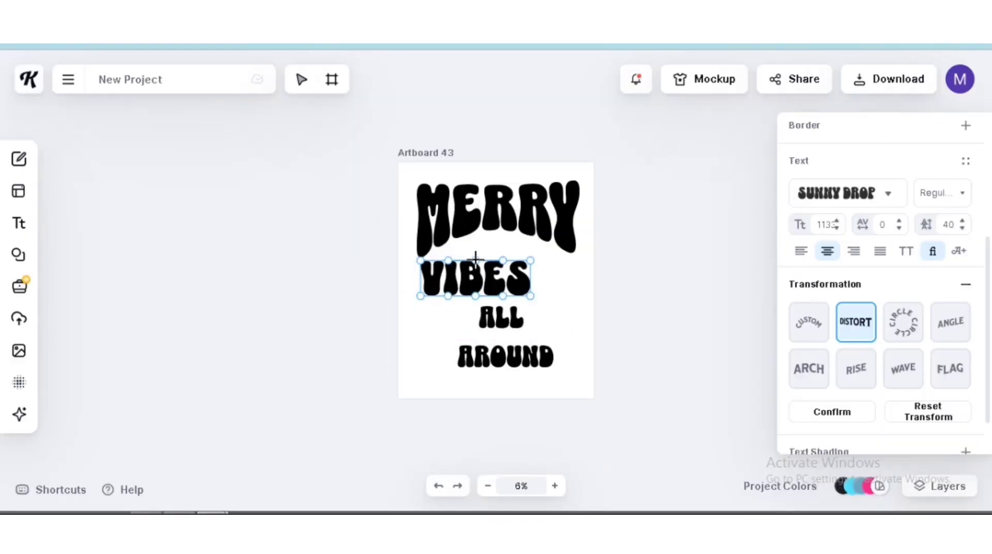
mouse_move(475, 258)
left_mouse_down()
mouse_move(512, 257)
mouse_move(511, 246)
mouse_move(484, 259)
mouse_move(485, 245)
left_mouse_up()
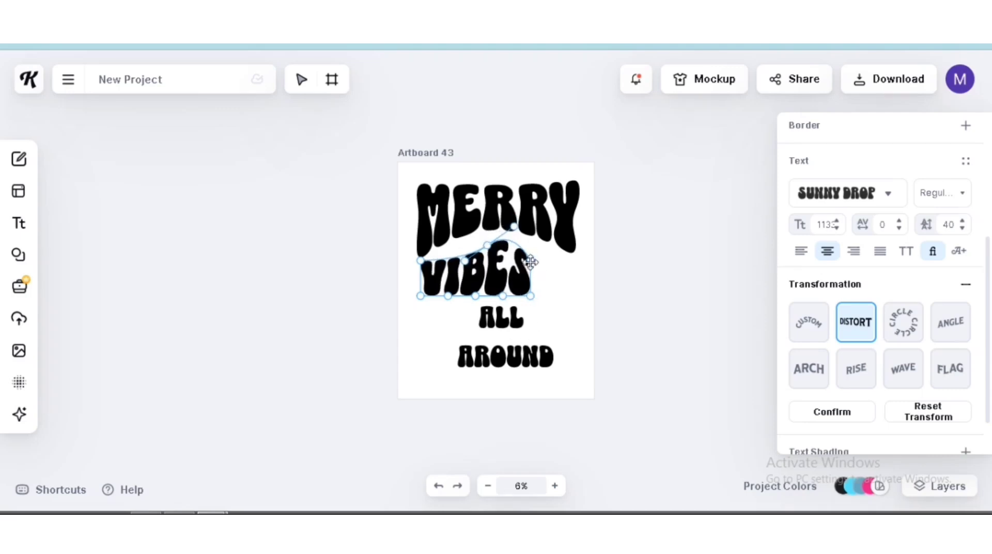
left_click_drag(531, 263, 555, 255)
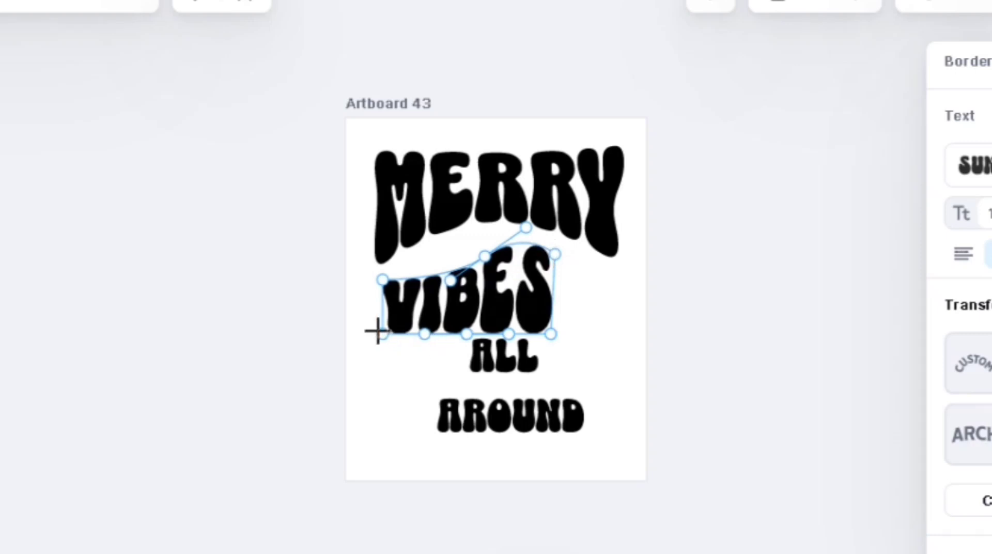
Distort the lower edge of VIBES by lowering its left corner, raising its middle and nudging its right corner outward
left_click_drag(381, 335, 382, 347)
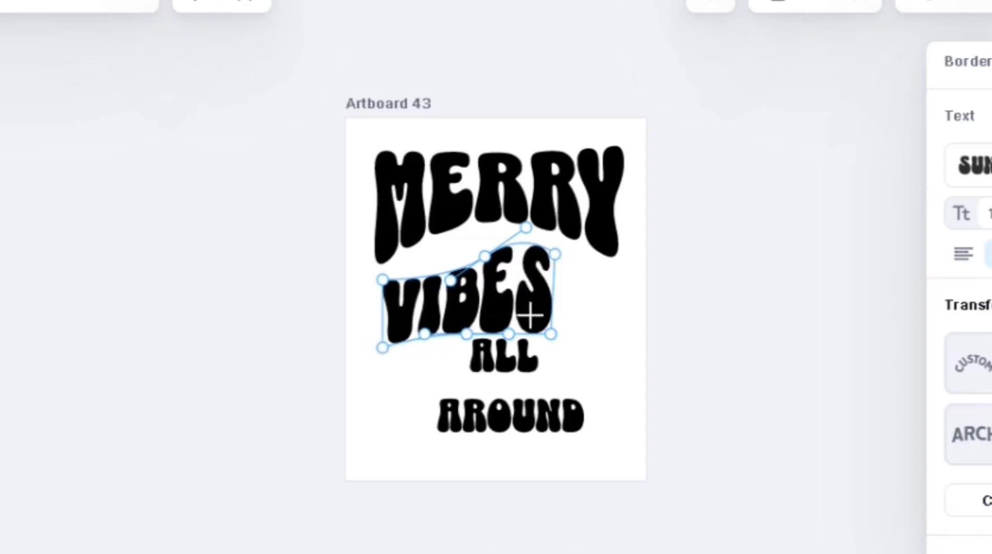
left_click_drag(462, 335, 466, 323)
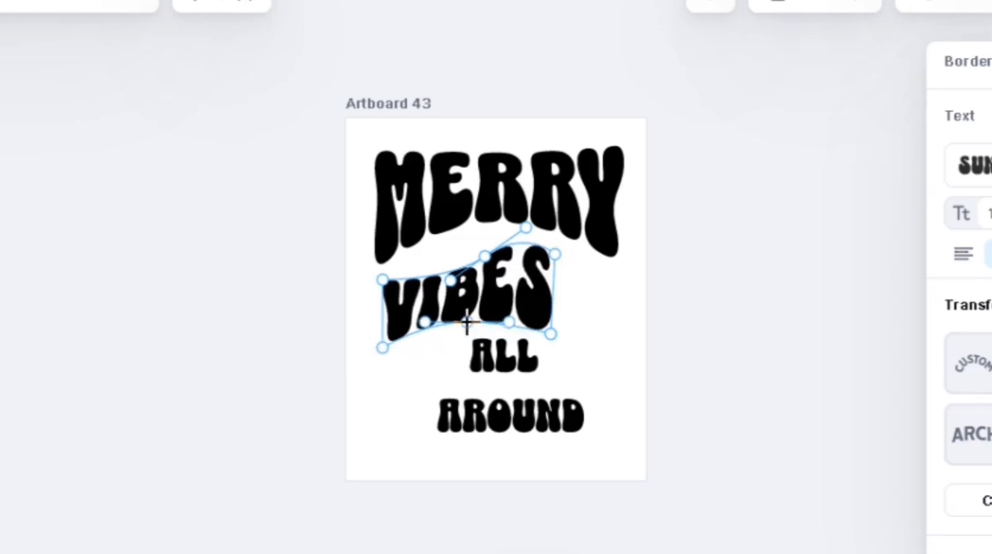
mouse_move(549, 331)
left_mouse_down()
mouse_move(548, 344)
mouse_move(554, 333)
left_mouse_up()
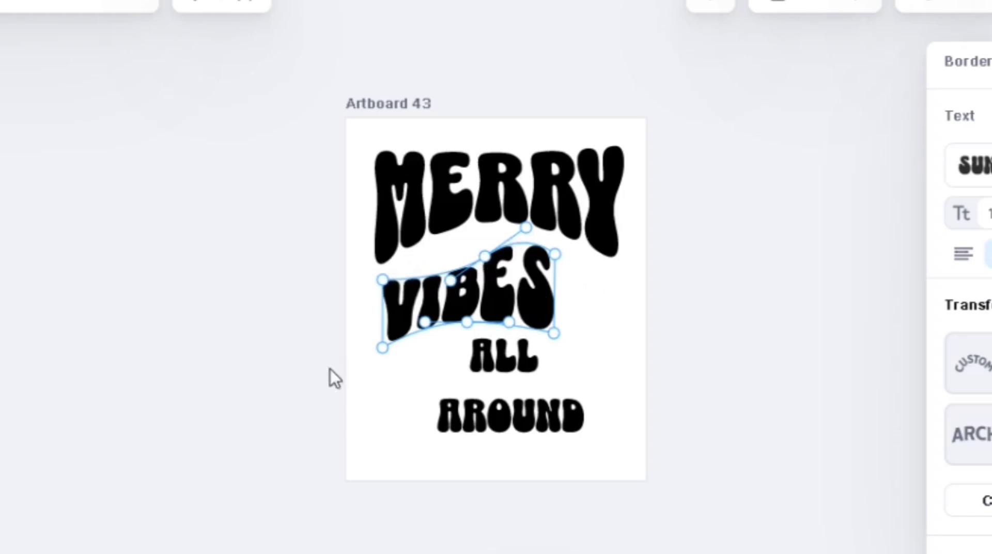
left_click(614, 345)
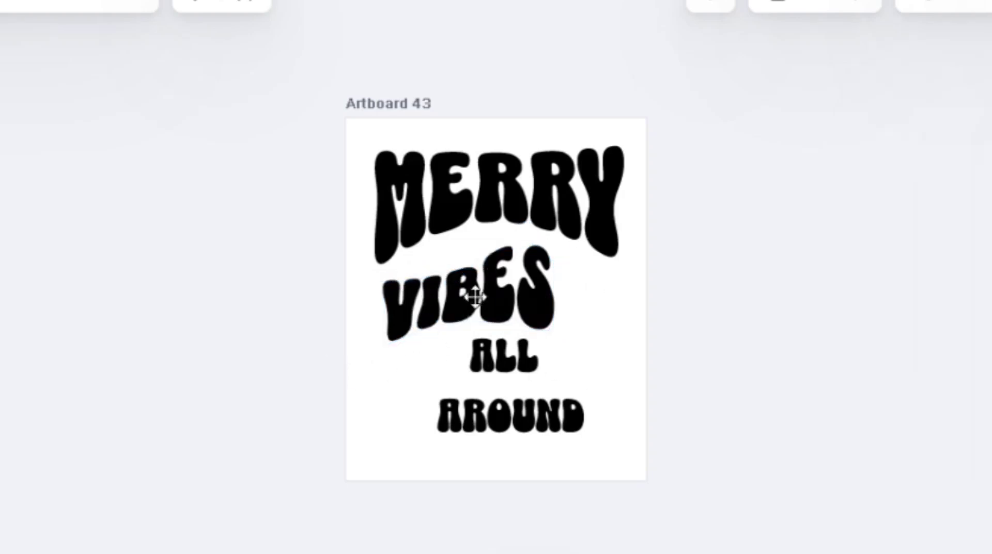
Enlarge VIBES proportionally and line it up with MERRY's left edge, leaving room at its right end
left_click(510, 287)
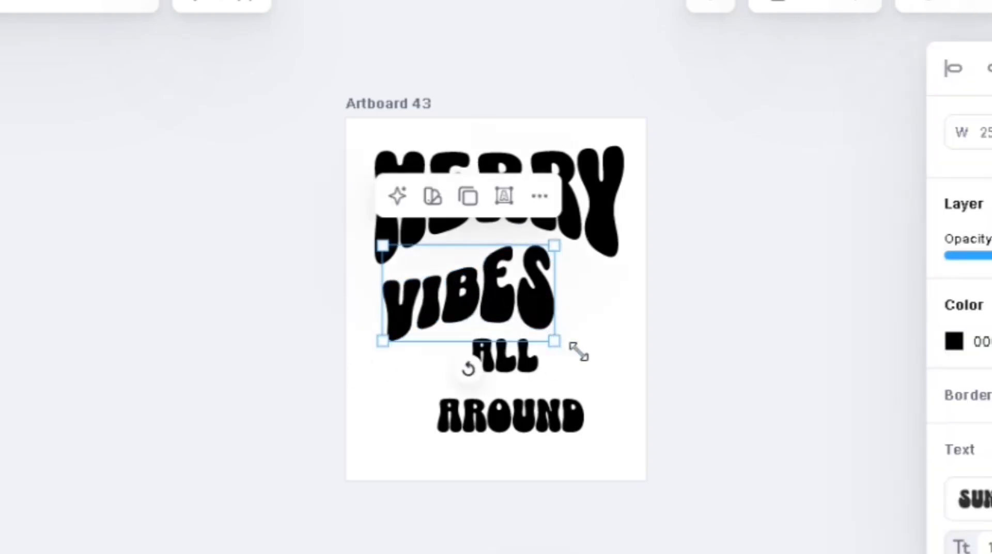
left_click_drag(578, 352, 602, 365)
left_click_drag(522, 314, 517, 306)
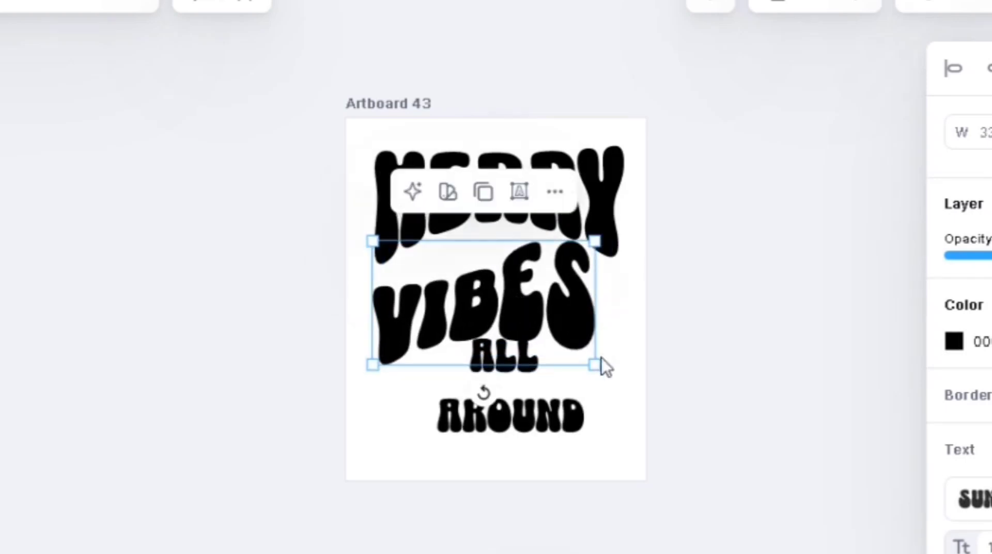
left_click_drag(595, 365, 576, 353)
left_click_drag(410, 320, 414, 321)
double_click(532, 321)
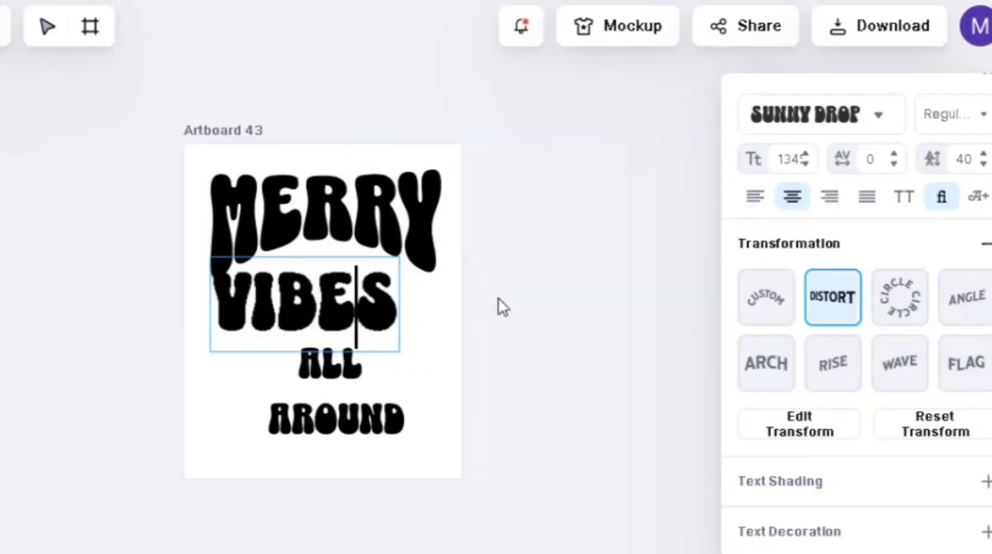
key("Escape")
left_click(432, 354)
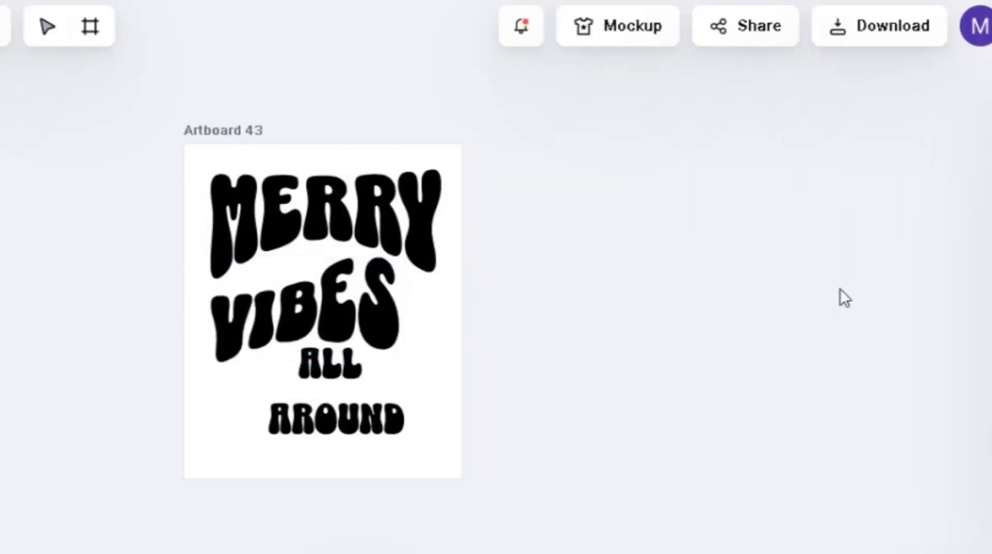
Re-edit the Distort transformation of VIBES, pulling the left curve handle of its upper edge upward so the letters I and B rise
left_click(376, 293)
scroll(780, 336, "down", 4)
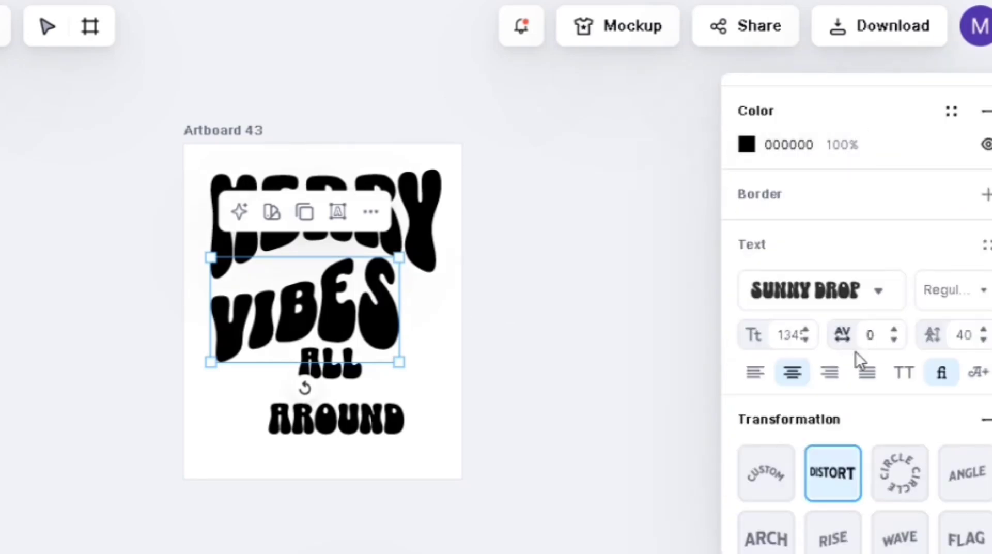
scroll(861, 429, "down", 3)
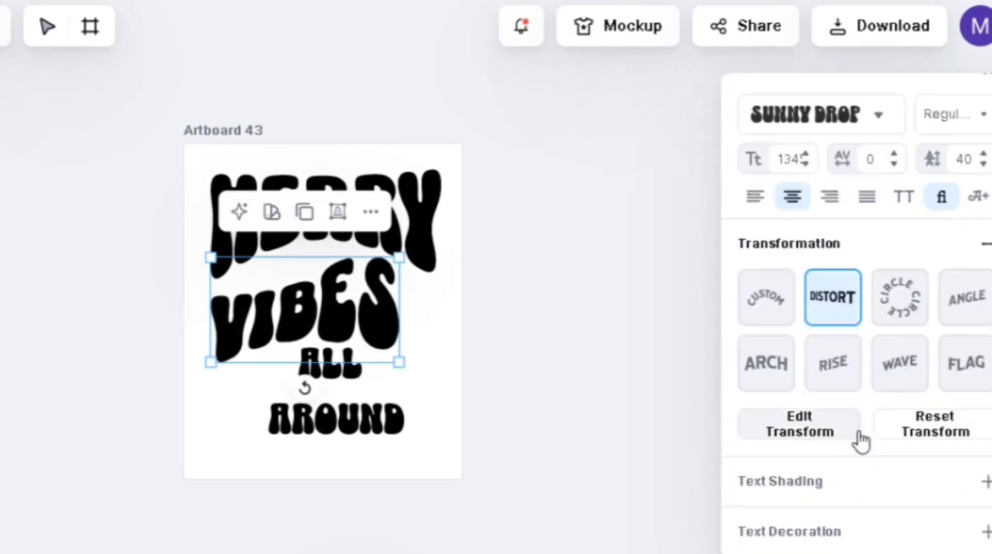
left_click(801, 428)
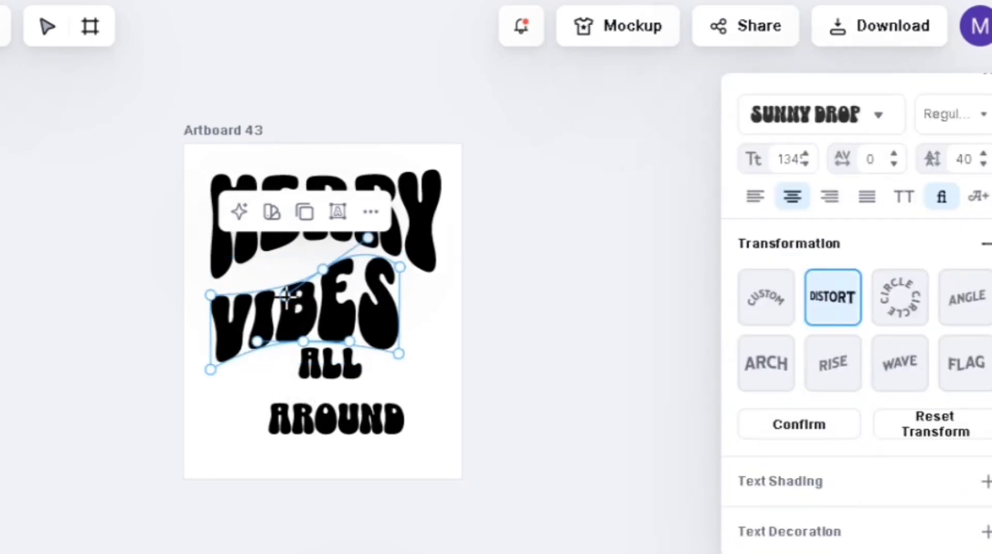
left_click_drag(286, 292, 280, 247)
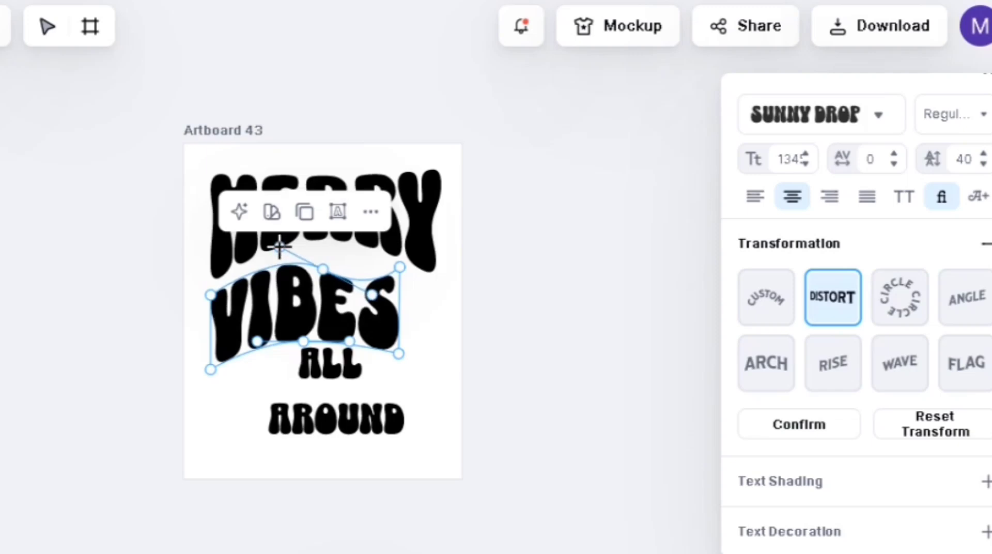
Move the distorted VIBES up and slightly right so it sits close beneath MERRY
mouse_move(311, 319)
left_mouse_down()
mouse_move(290, 313)
mouse_move(310, 314)
left_mouse_up()
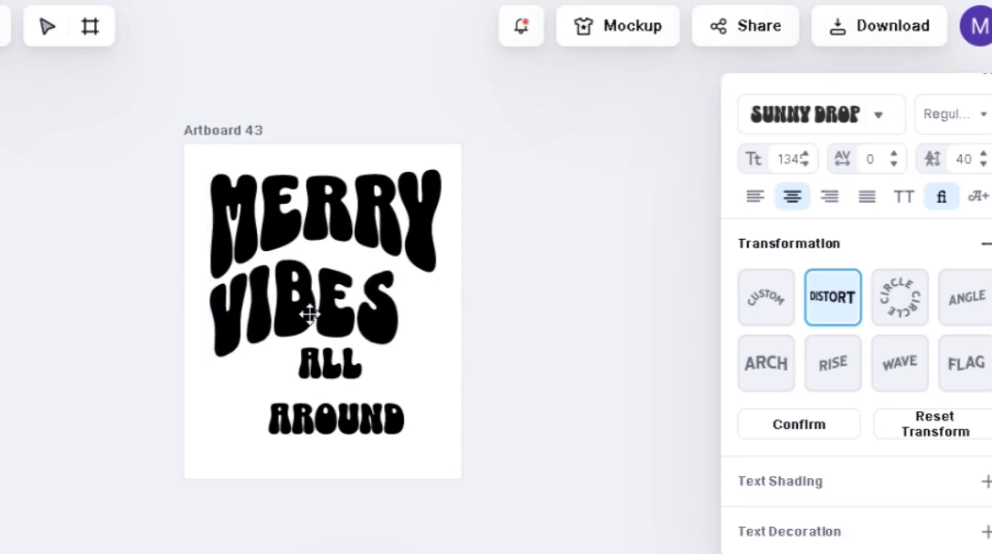
left_click(262, 303)
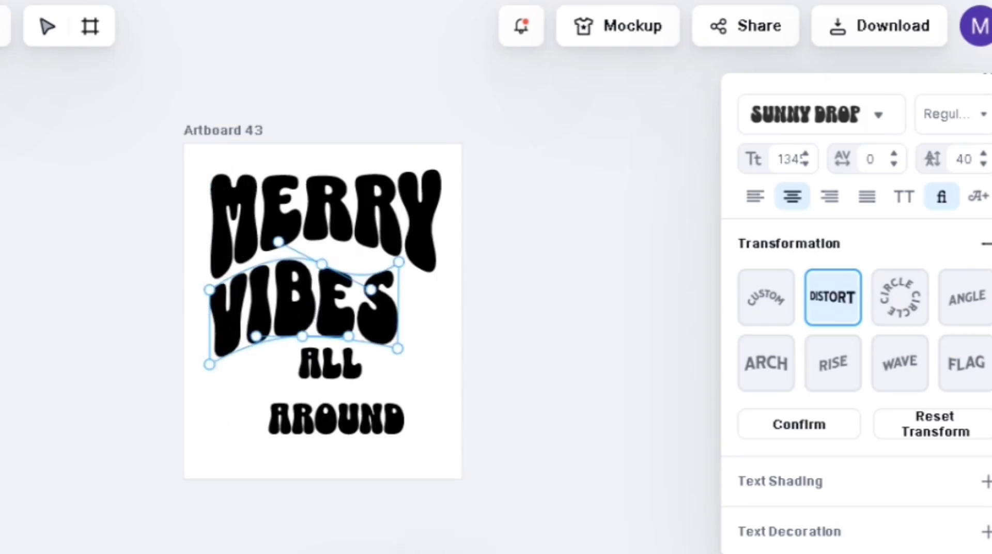
key("ctrl+plus")
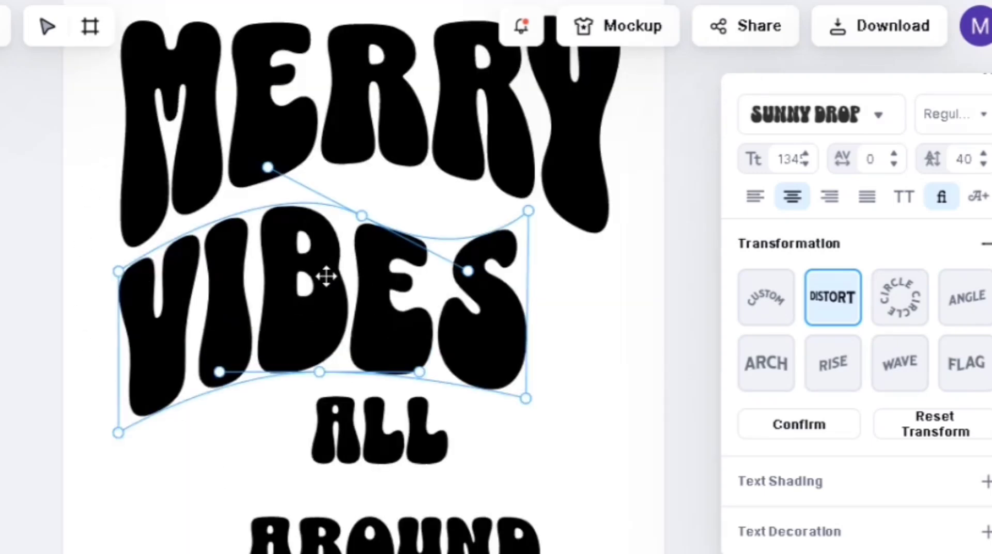
left_click_drag(326, 277, 329, 272)
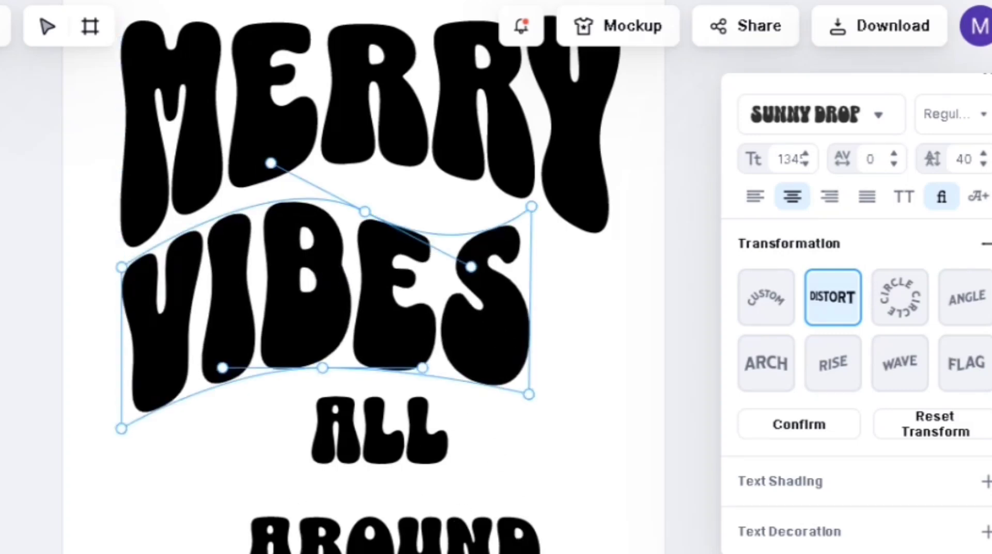
key("shift+1")
left_click(336, 534)
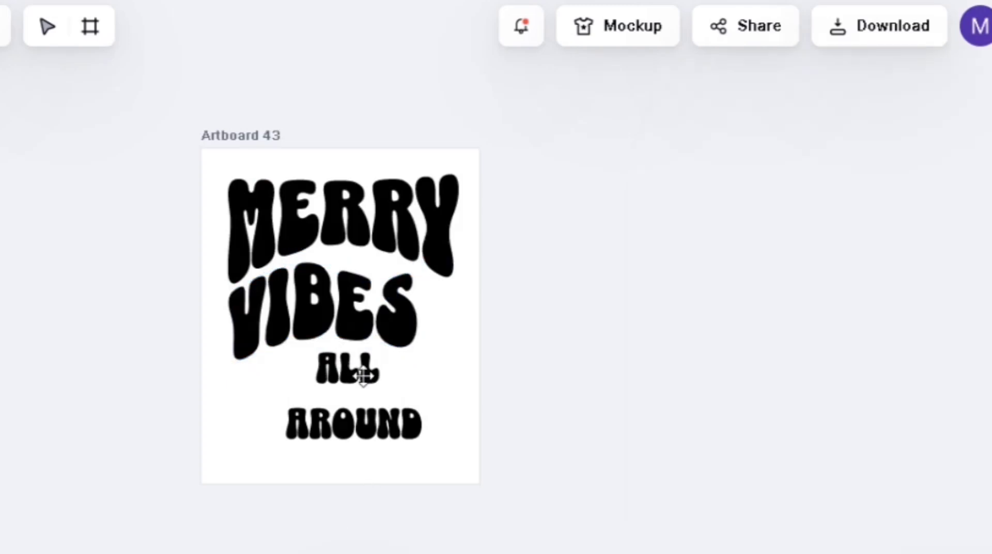
Enlarge ALL to nearly the letter height of VIBES and place it under the right part of that word
left_click(357, 371)
left_click_drag(401, 371, 368, 397)
key("ctrl+z")
key("ctrl+z")
key("ctrl+z")
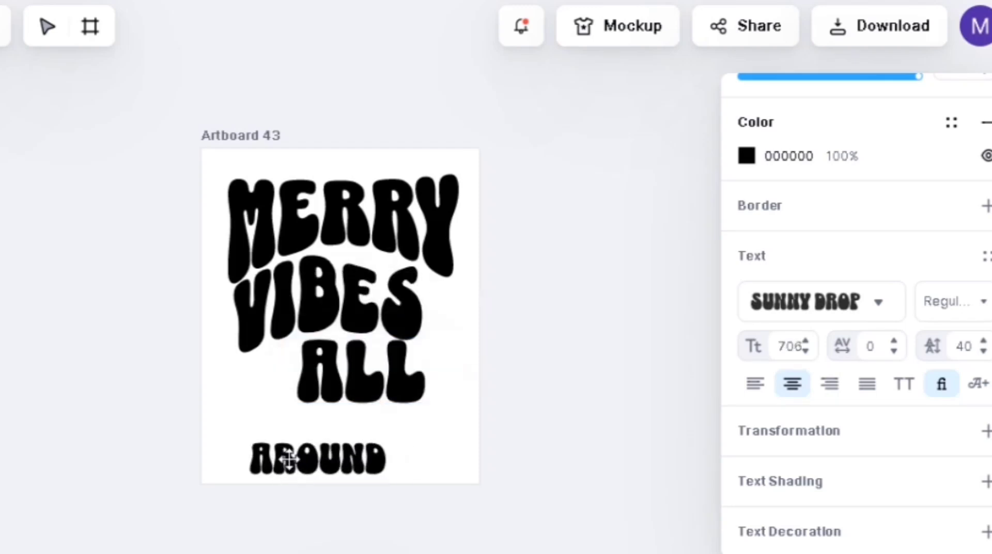
left_click(398, 372)
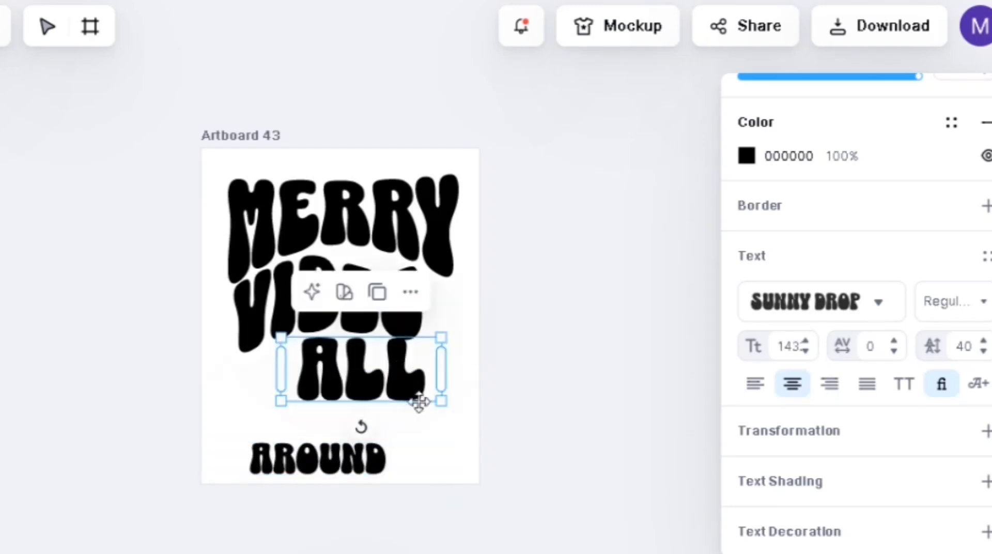
left_click_drag(436, 405, 432, 400)
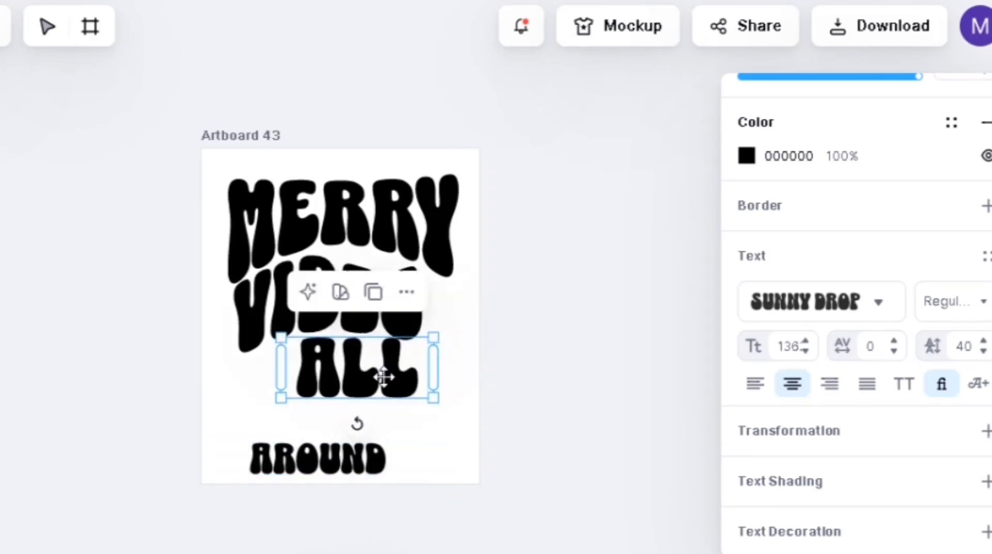
Apply the Distort transformation to ALL, lowering its lower left corner and raising the middle of its lower and upper edges
left_click(795, 433)
scroll(795, 432, "down", 2)
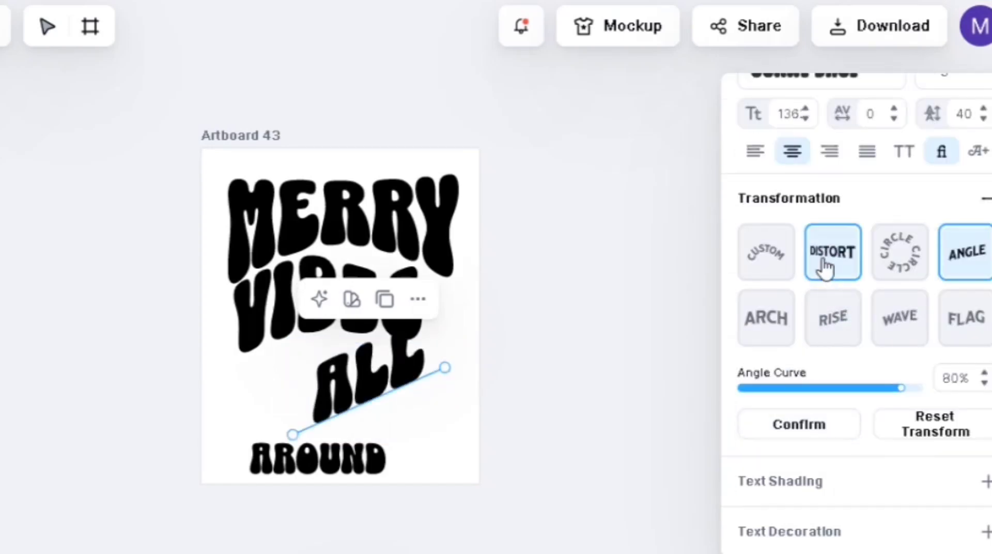
left_click(821, 262)
left_click_drag(309, 407, 310, 422)
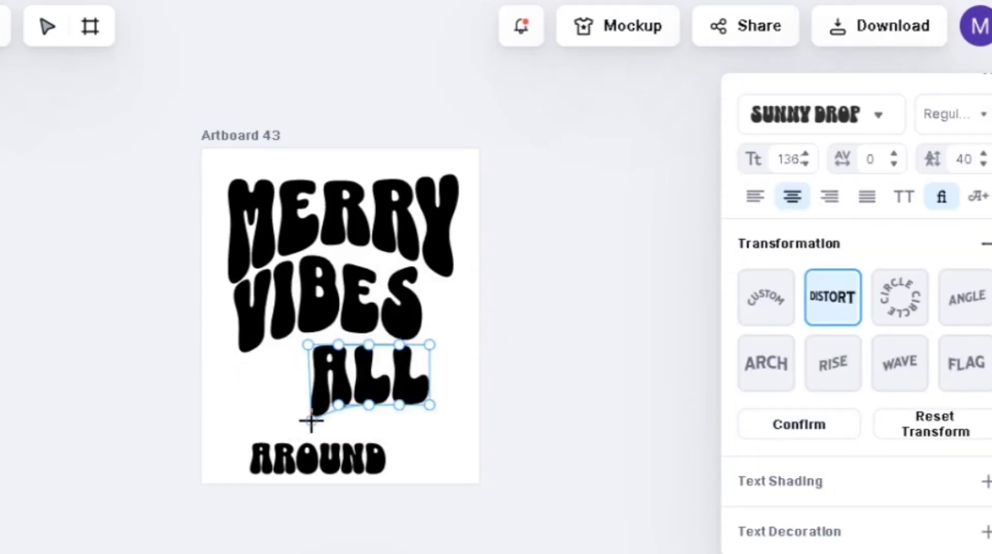
left_click_drag(368, 407, 369, 399)
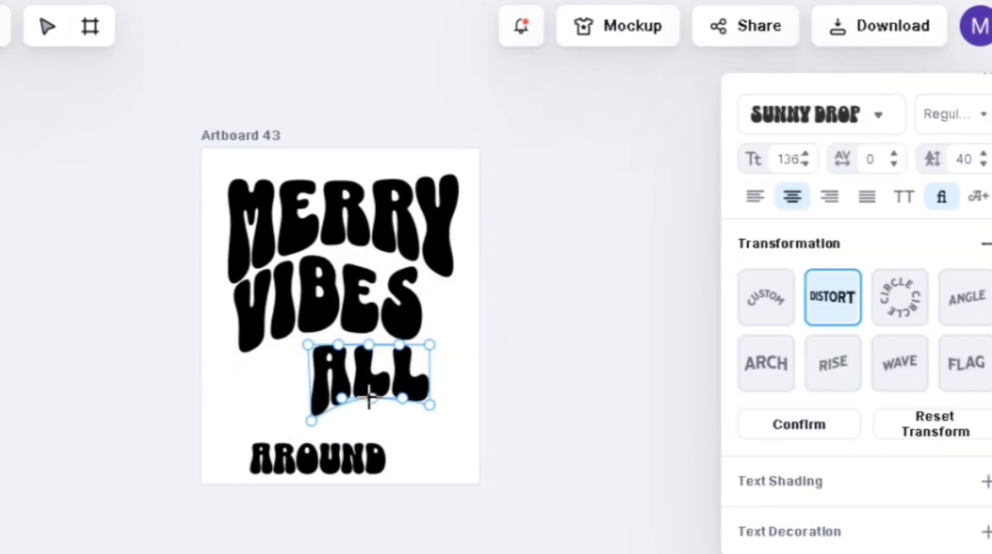
left_click_drag(368, 345, 364, 337)
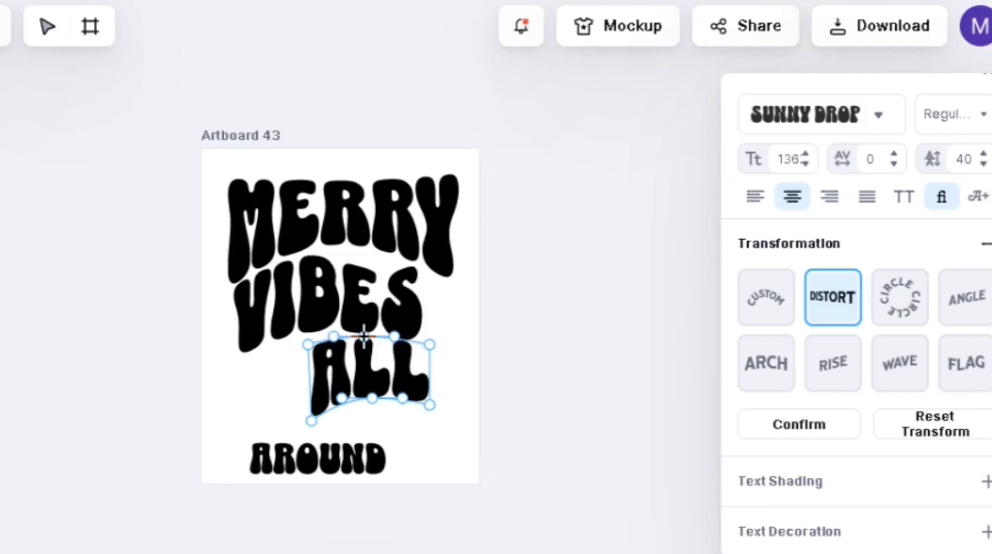
mouse_move(435, 398)
left_mouse_down()
mouse_move(416, 401)
mouse_move(427, 402)
left_mouse_up()
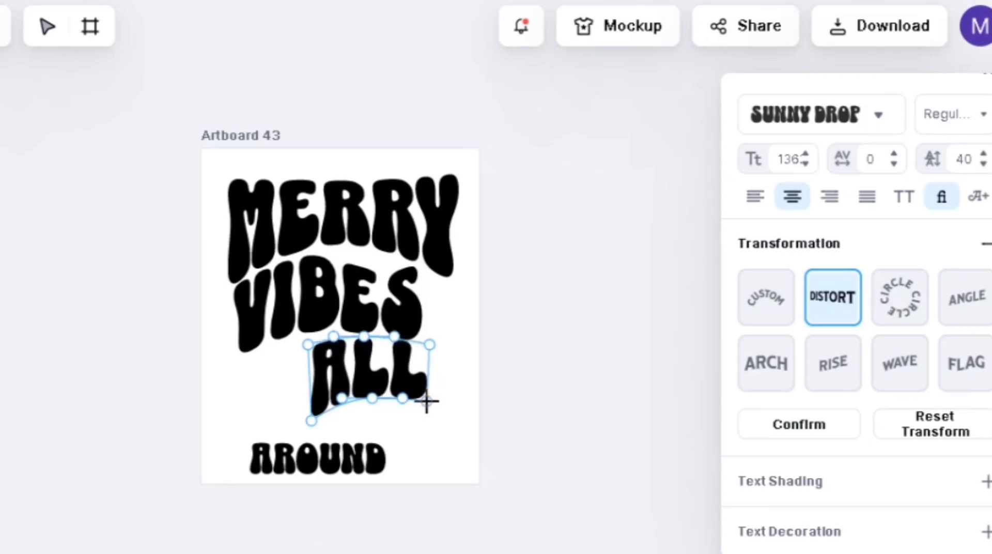
Tilt ALL slightly counterclockwise, scale it down a little and fit it beneath the right end of VIBES
left_click(331, 380)
left_click(354, 401)
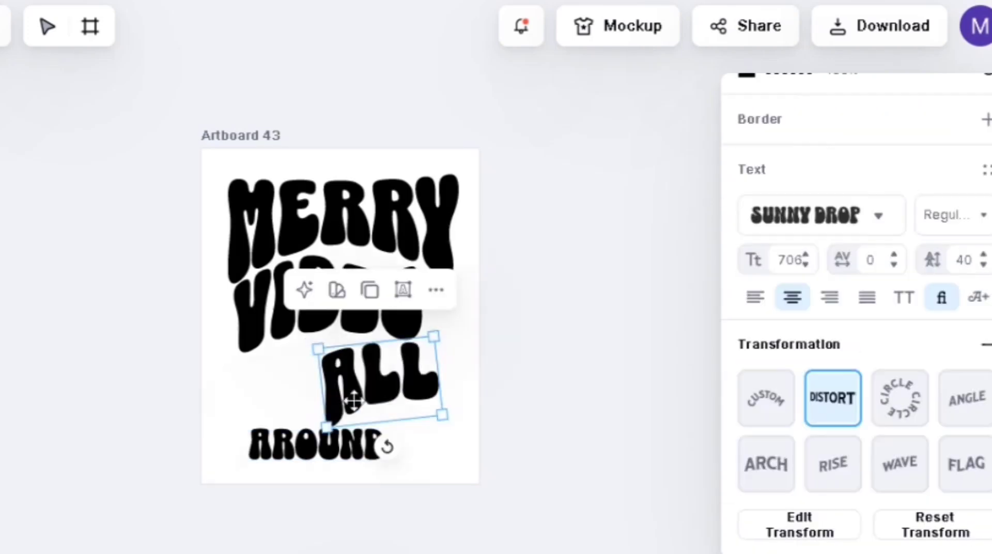
left_click_drag(327, 424, 327, 417)
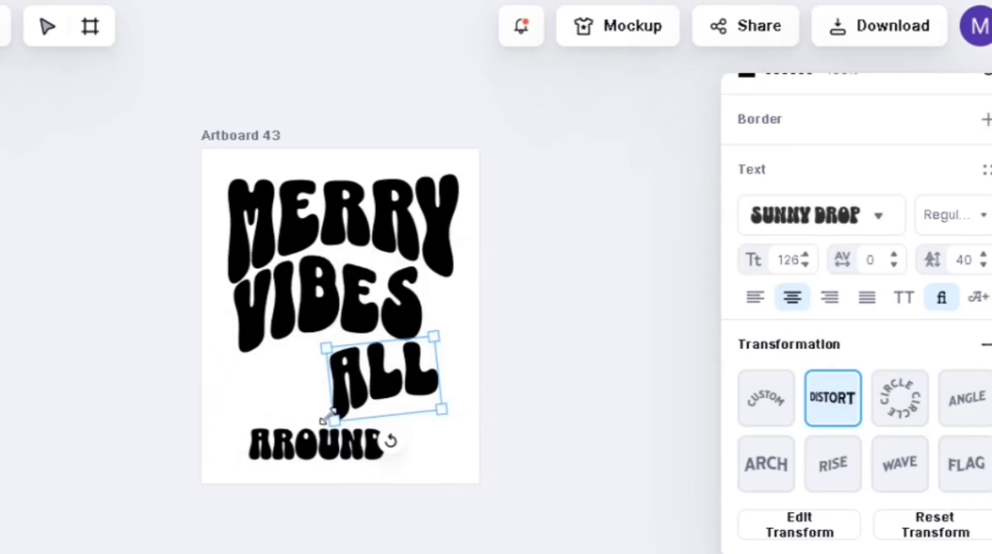
left_click(379, 380)
Enlarge AROUND to about 3982 px wide, matching it against MERRY's width, and place it beneath ALL near the artboard's lower edge
left_click(336, 444)
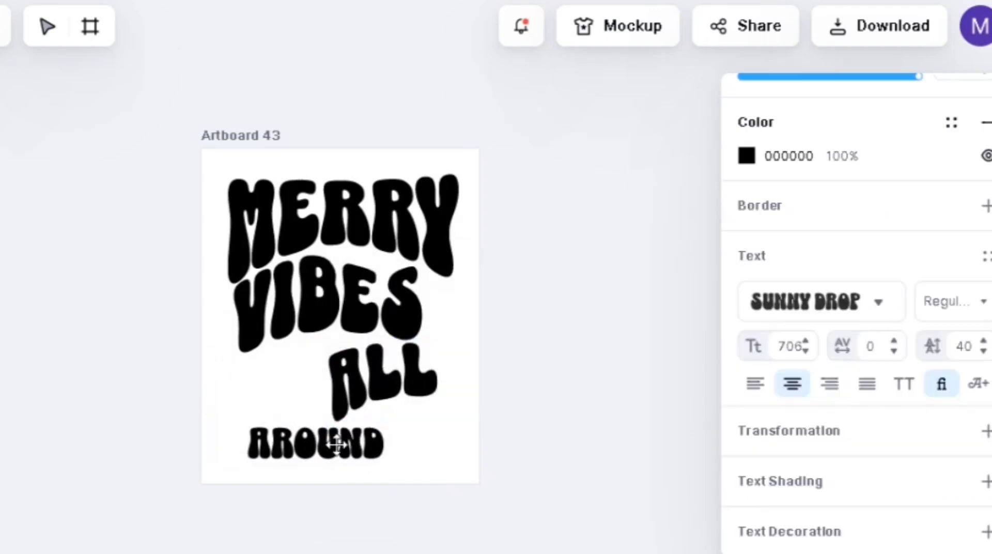
left_click_drag(395, 440, 447, 470)
left_click(420, 458)
left_click(332, 454)
left_click_drag(319, 447, 314, 199)
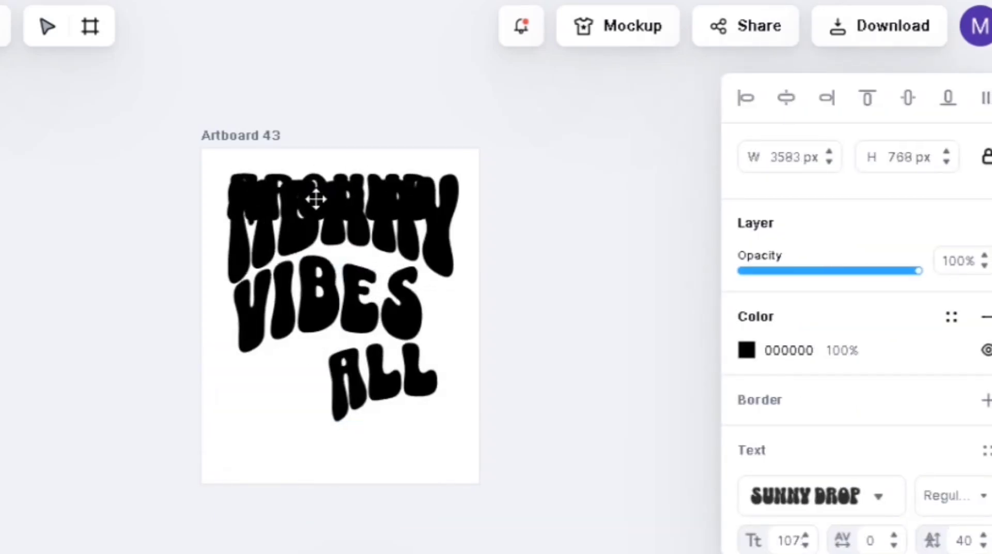
left_click_drag(454, 163, 463, 164)
left_click_drag(368, 197, 365, 447)
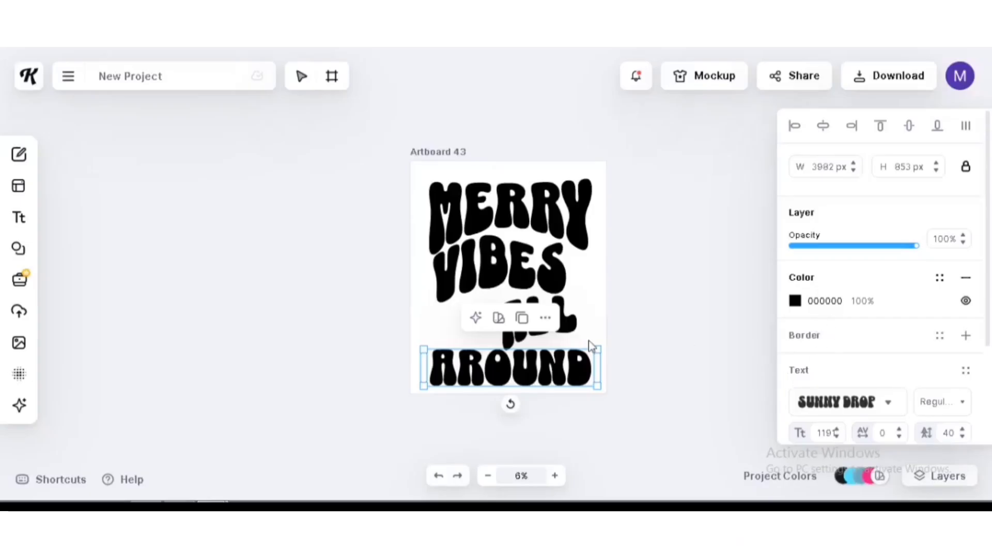
Apply the Distort transformation to AROUND in place of the default Angle transformation
scroll(773, 382, "down", 3)
left_click(472, 379)
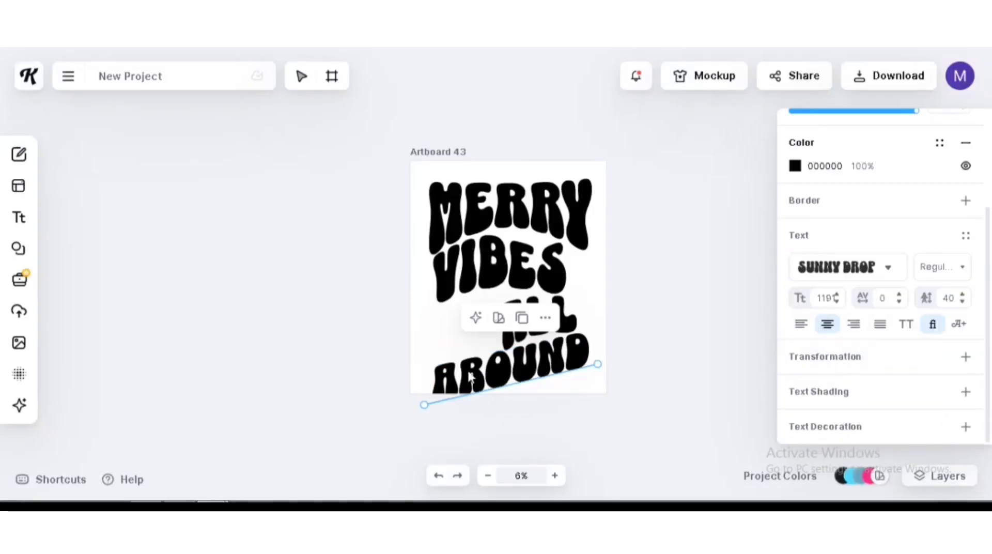
left_click(499, 384)
left_click(452, 373)
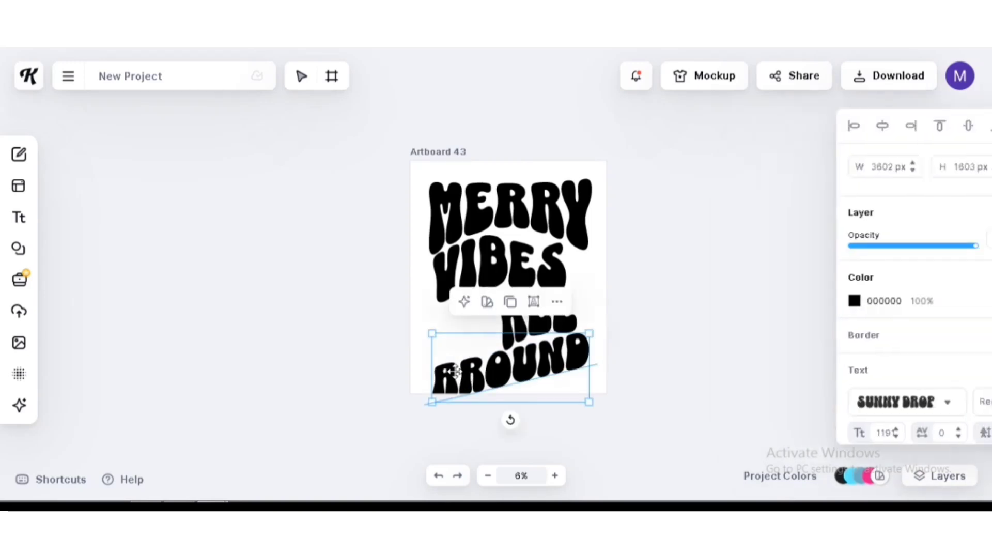
scroll(821, 362, "down", 4)
left_click(834, 429)
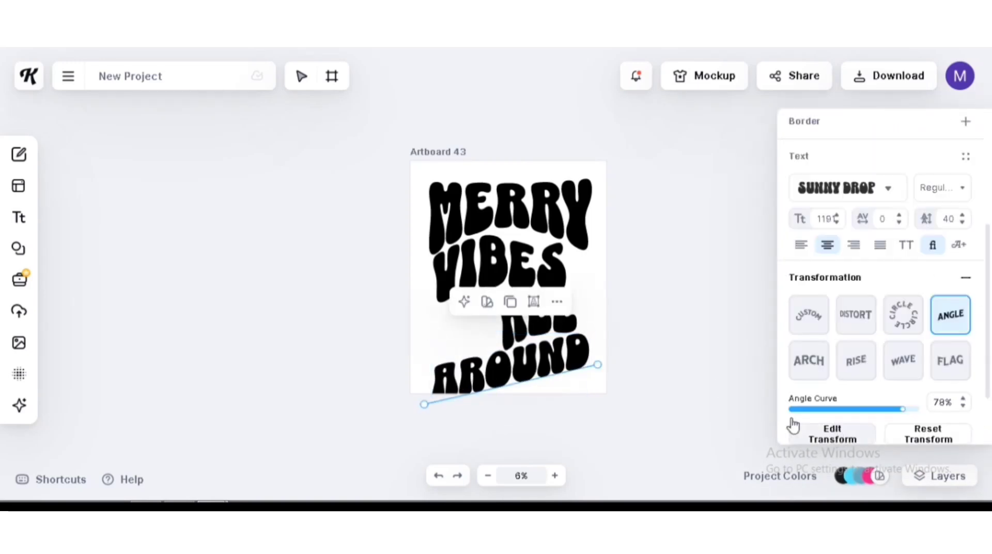
left_click(856, 316)
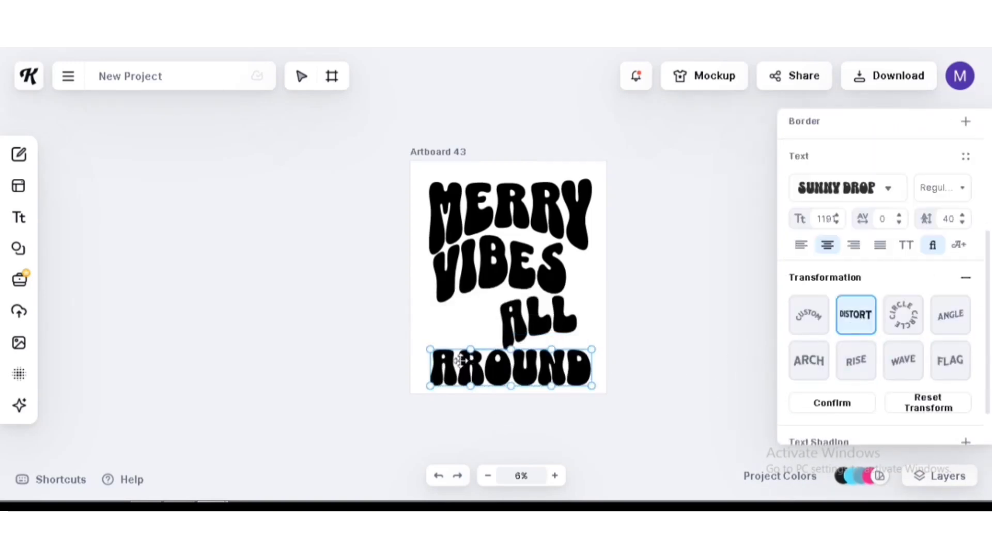
Distort the upper edge of AROUND by raising both upper corners and dipping its middle beneath ALL
left_click_drag(430, 348, 429, 341)
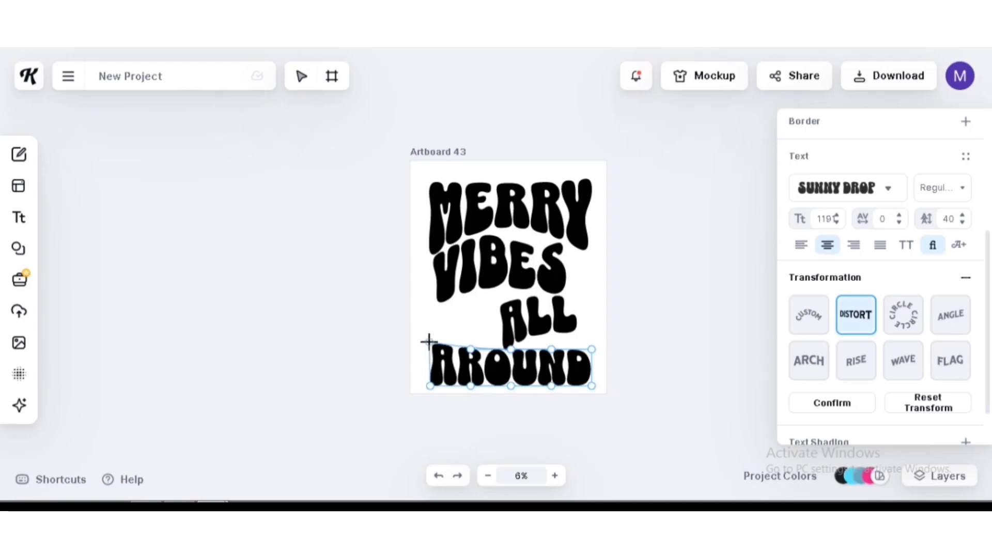
left_click_drag(591, 349, 588, 333)
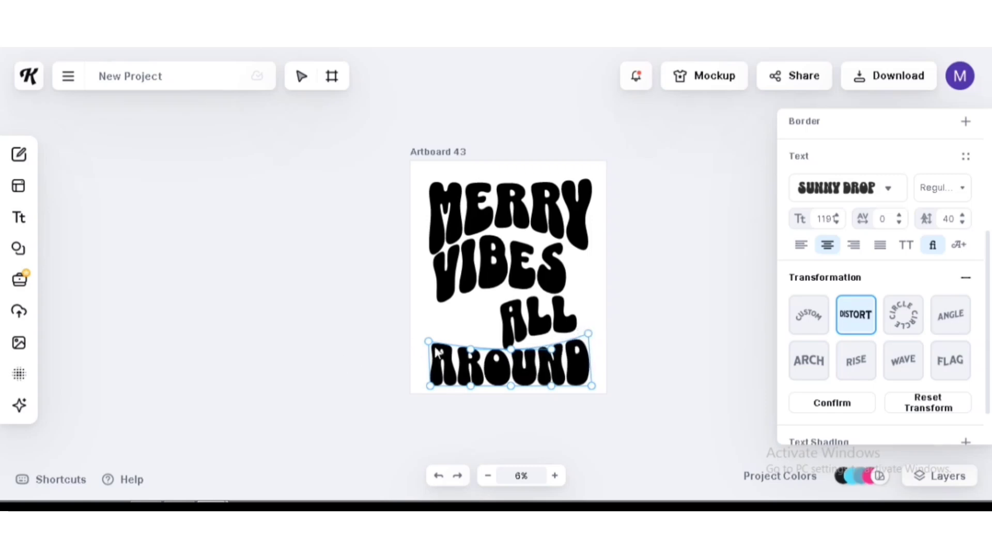
left_click_drag(428, 339, 429, 332)
left_click_drag(555, 347, 512, 352)
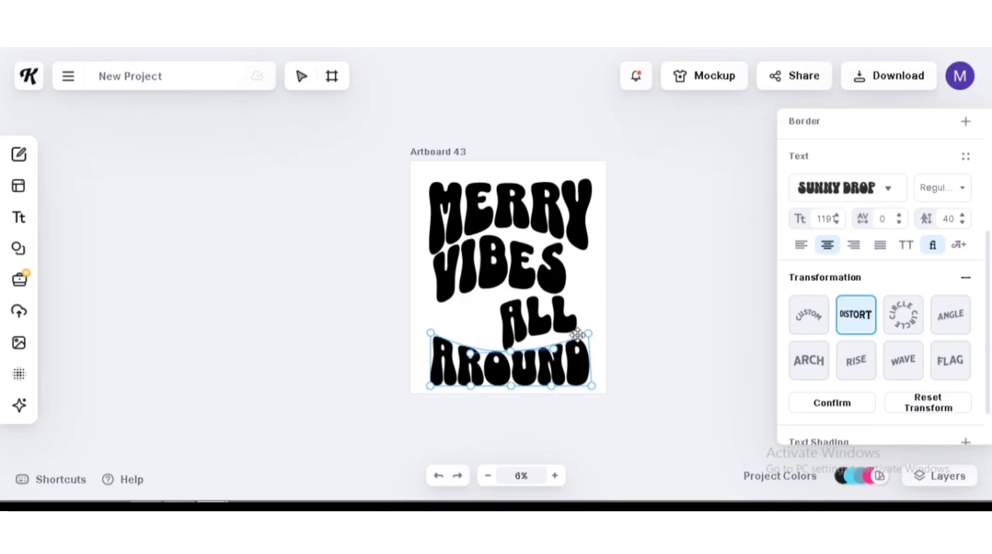
left_click_drag(590, 332, 588, 326)
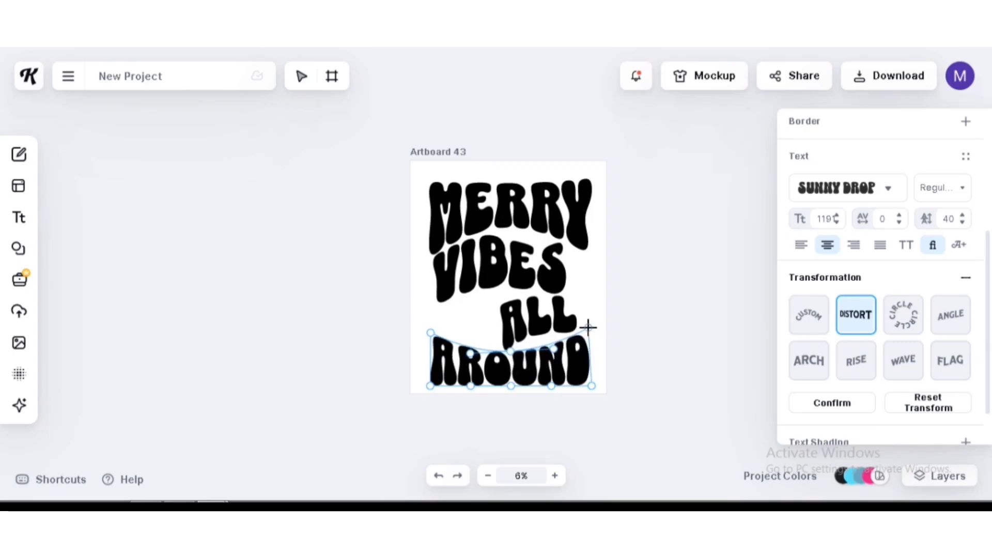
left_click(578, 423)
left_click(533, 330)
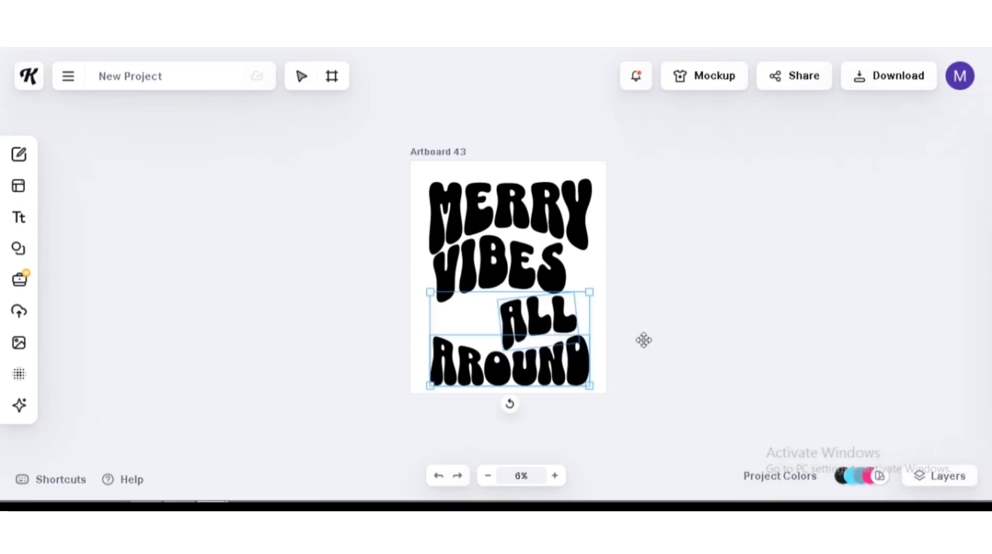
left_click(822, 401)
left_click(822, 401)
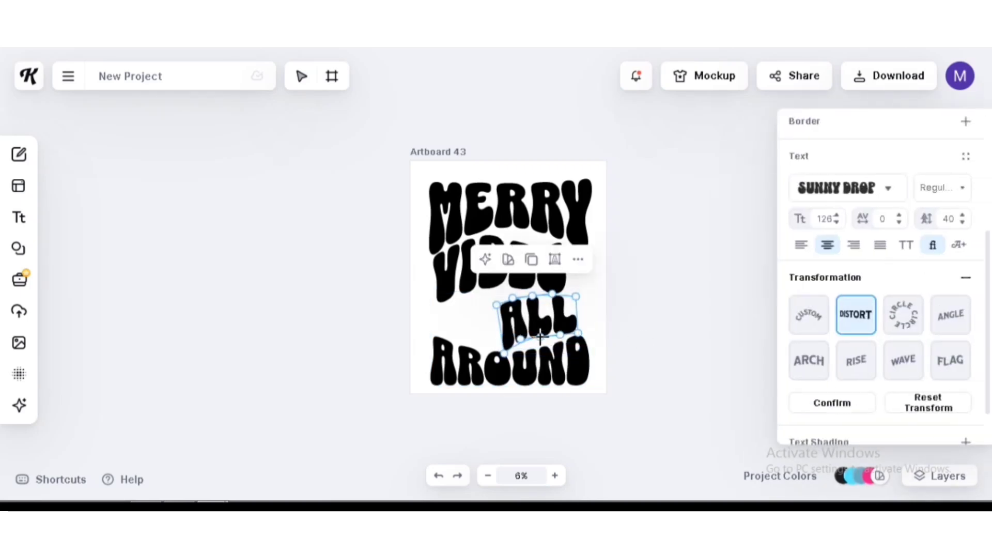
left_click(628, 340)
left_click(543, 324)
Search the template library for "MERRY vibes" and widen the results view
left_click(19, 186)
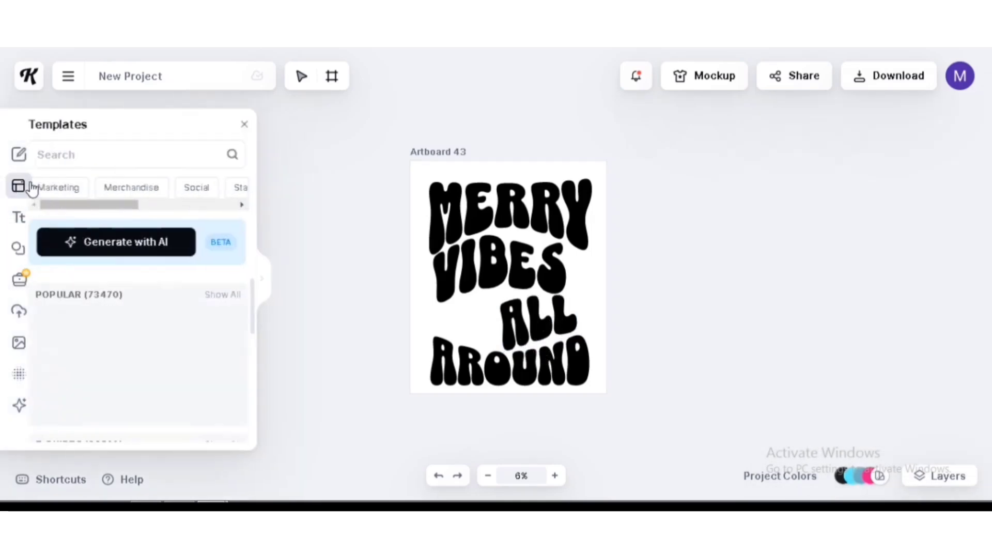
left_click(93, 153)
type("M")
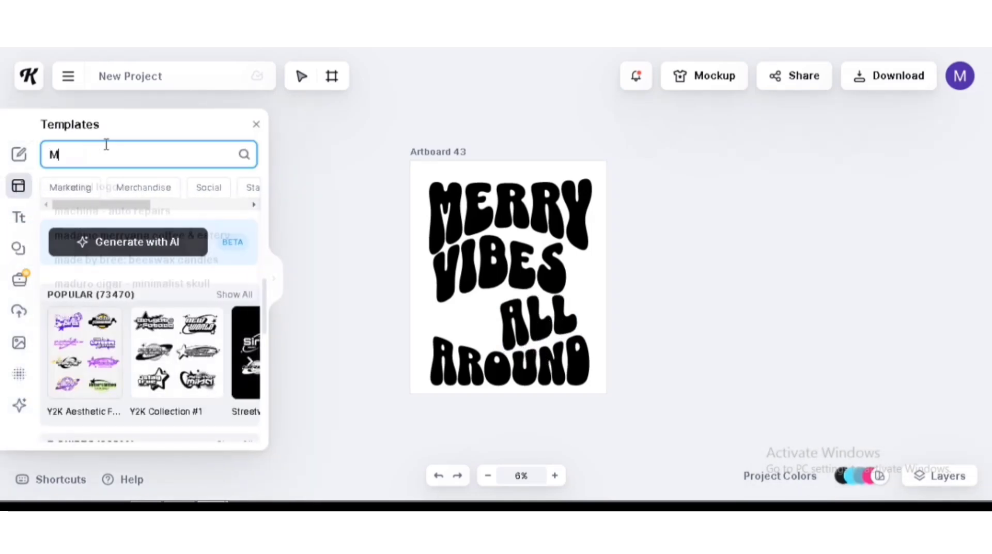
type("ERRY VIBES")
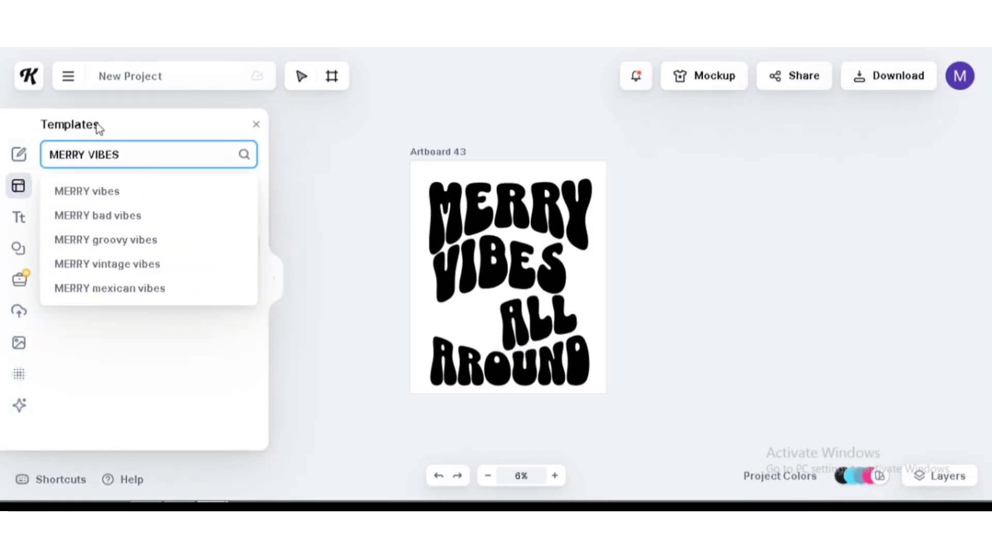
left_click(105, 192)
left_click_drag(286, 284, 376, 295)
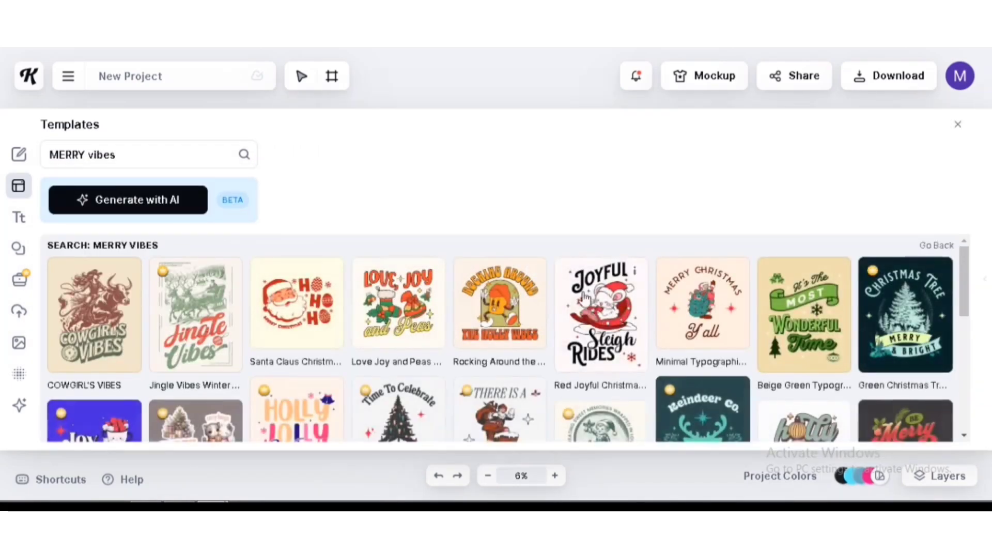
Find the Merry Vibes All Around Christmas template among the results and add it to the project
scroll(604, 296, "down", 3)
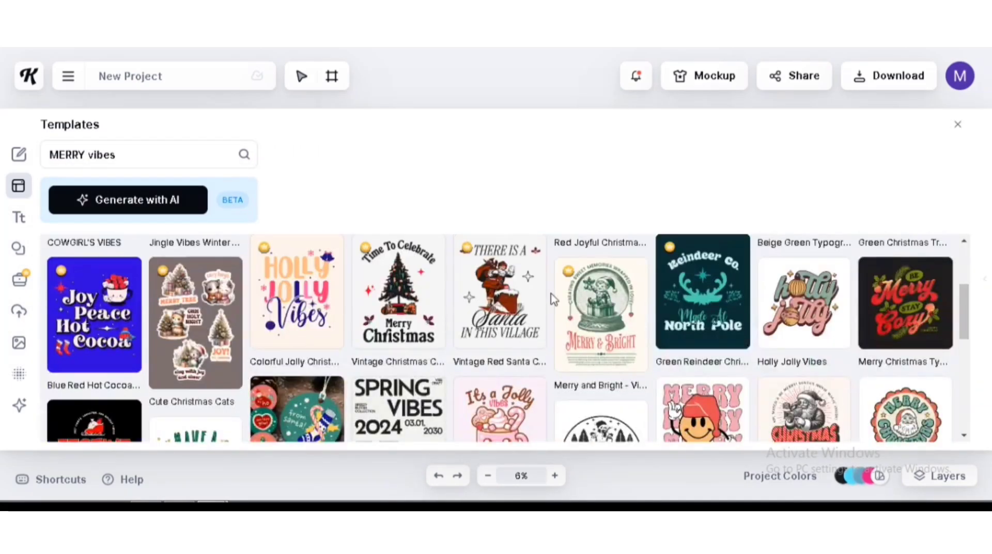
scroll(556, 298, "down", 3)
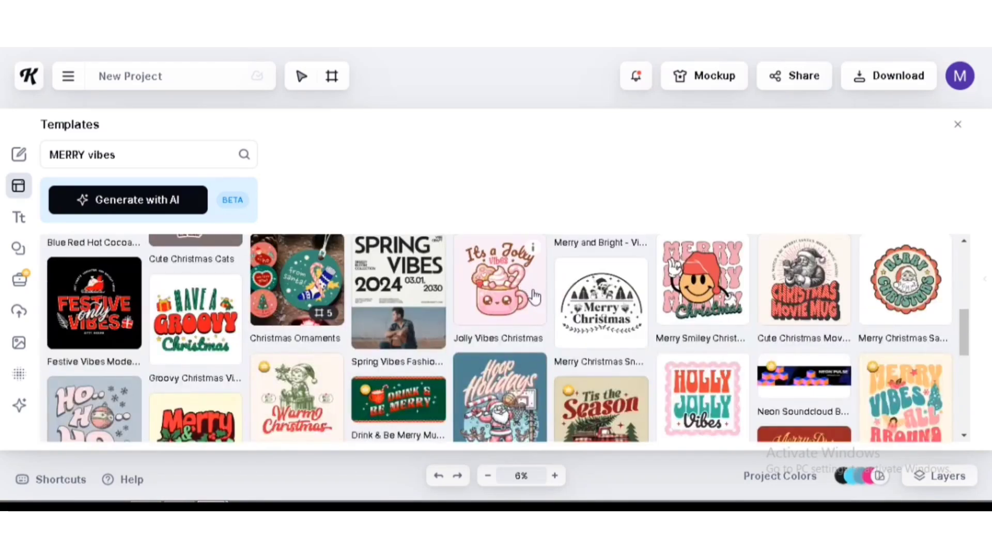
scroll(535, 297, "down", 2)
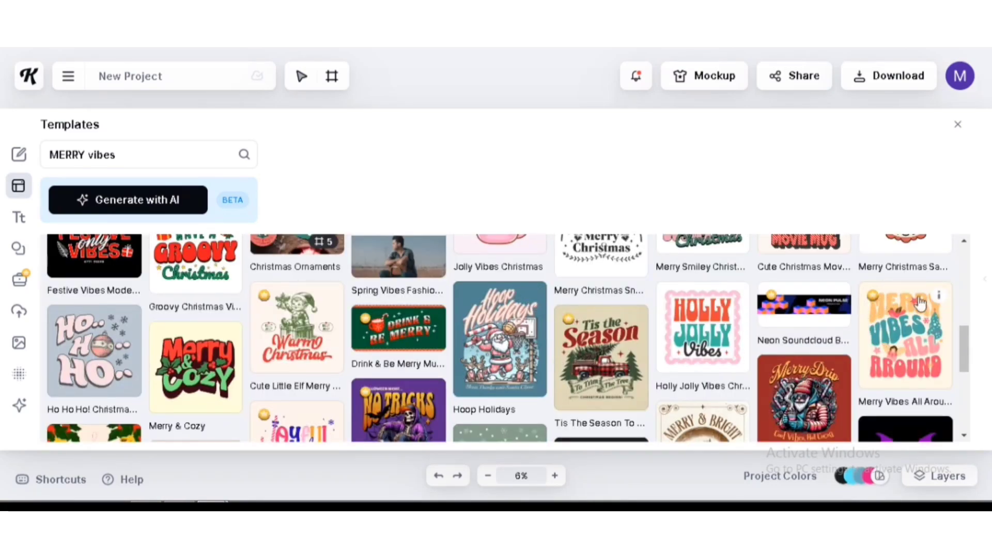
left_click(903, 321)
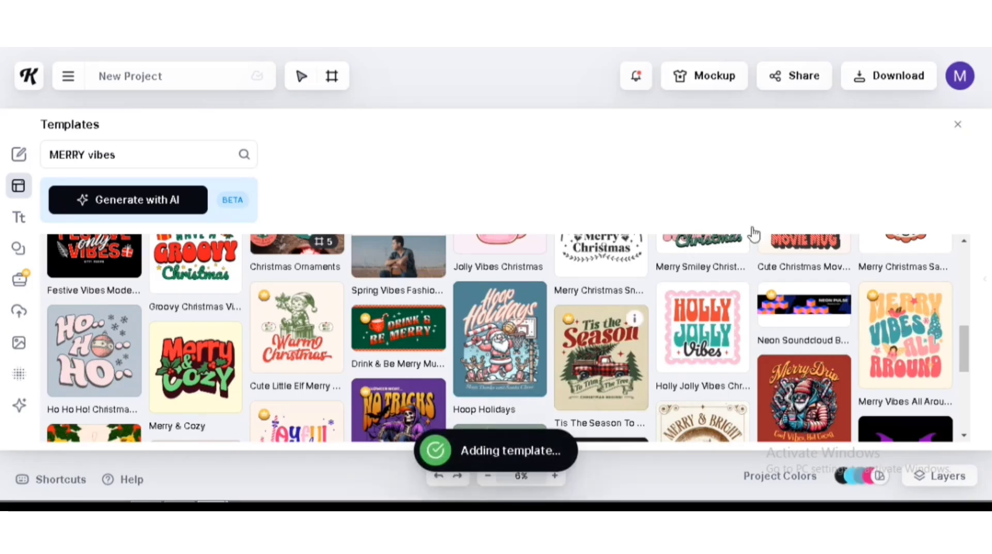
key("Escape")
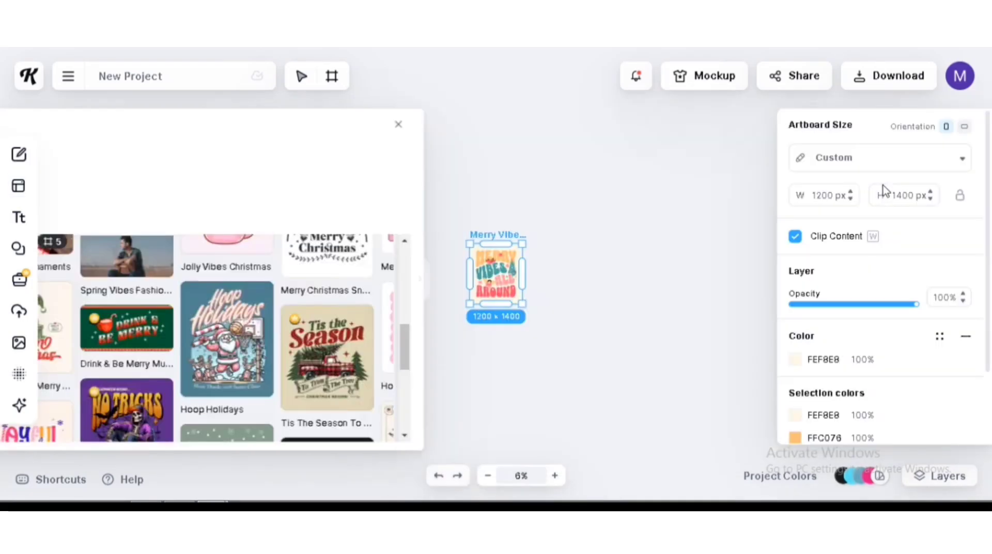
Enlarge the Merry Vibes All Around template's artboard and place it beside Artboard 43 as a reference
left_click_drag(528, 309, 677, 473)
left_click(554, 279)
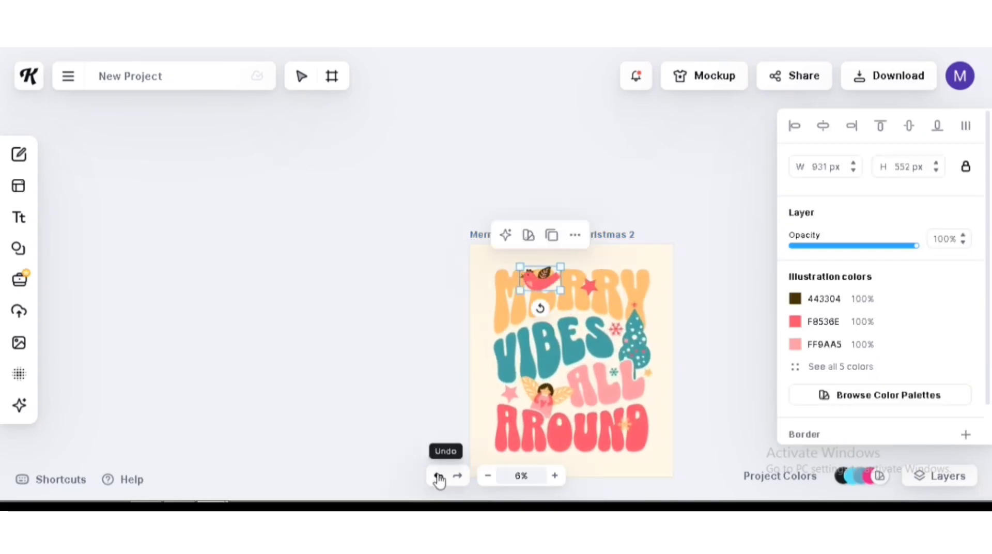
key("Escape")
left_click_drag(509, 234, 281, 162)
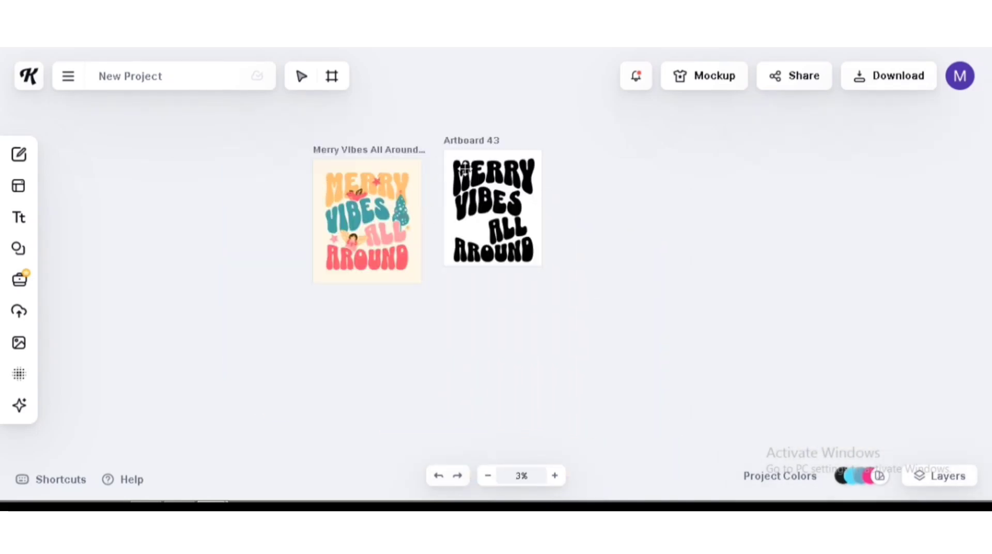
Color the word MERRY on Artboard 43 dark red, 9D0107, from the document colors
left_click(465, 168)
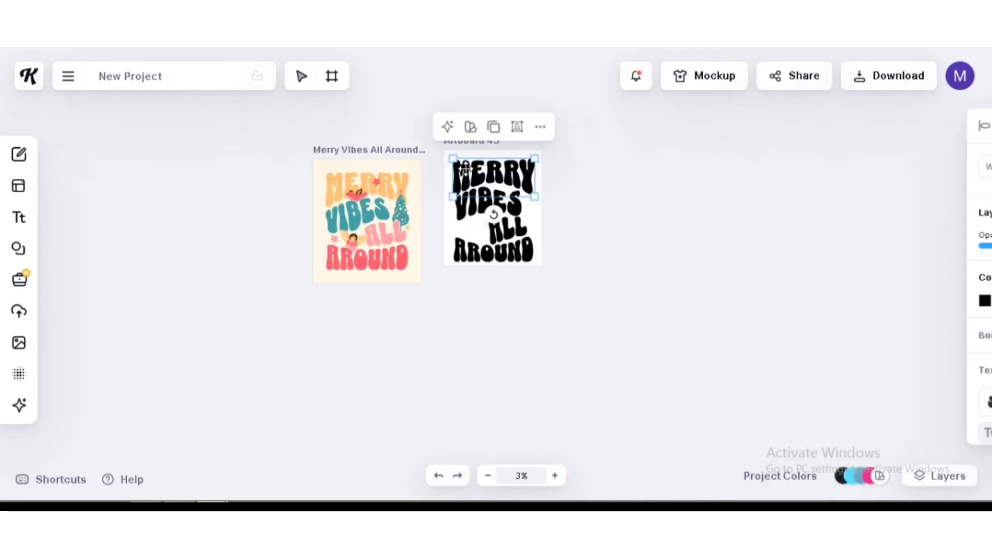
left_click(796, 302)
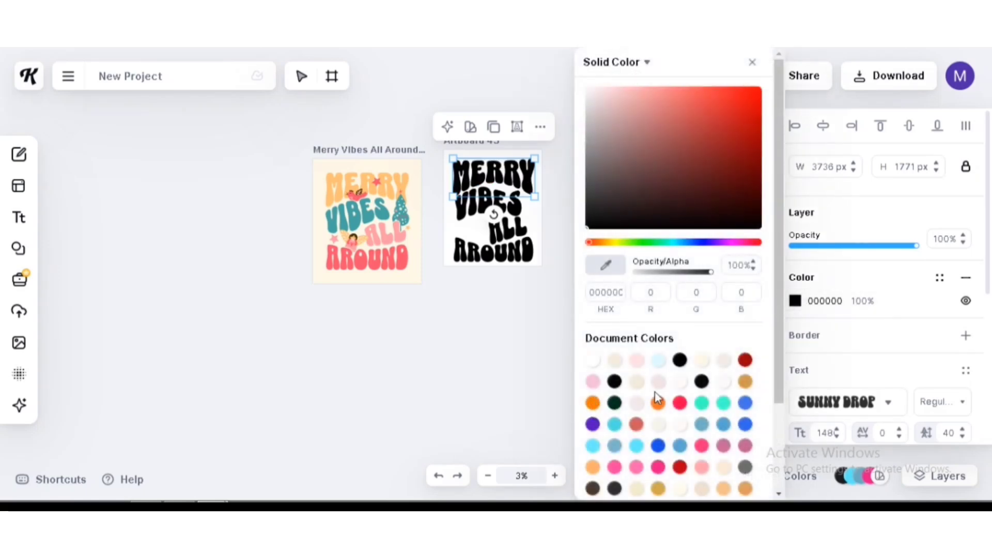
left_click(745, 359)
left_click(420, 290)
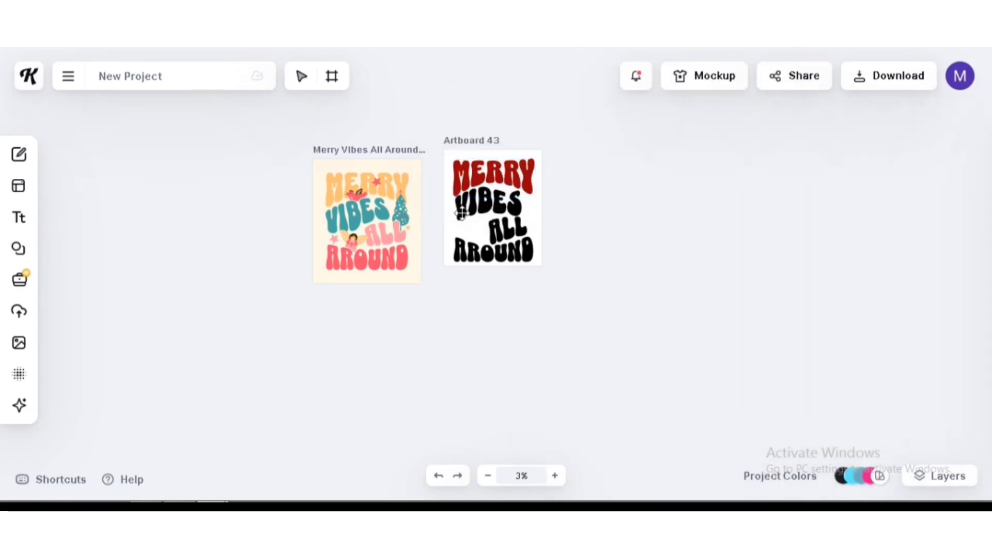
Color the word VIBES on Artboard 43 bright pinkish red from the document colors
left_click(460, 212)
left_click(796, 301)
scroll(746, 355, "down", 2)
scroll(674, 368, "up", 1)
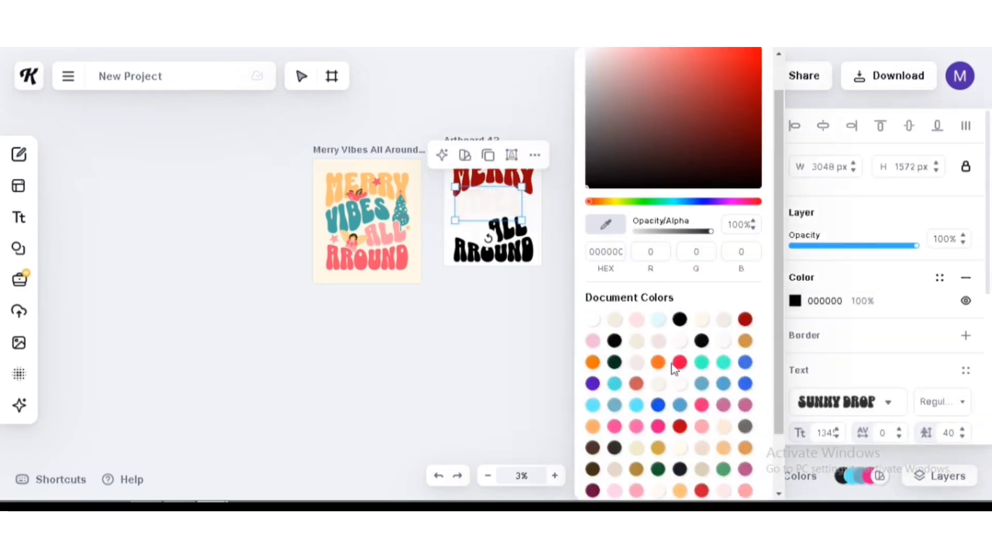
left_click(679, 363)
left_click(770, 299)
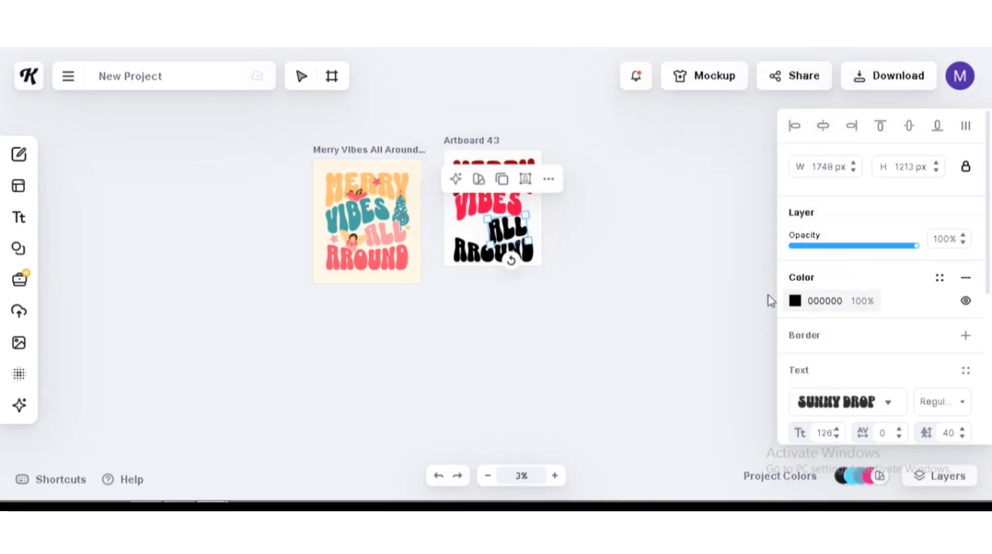
Color the word ALL on Artboard 43 hot pink, FF2C78, from the document colors
double_click(511, 233)
left_click(795, 302)
scroll(695, 359, "down", 2)
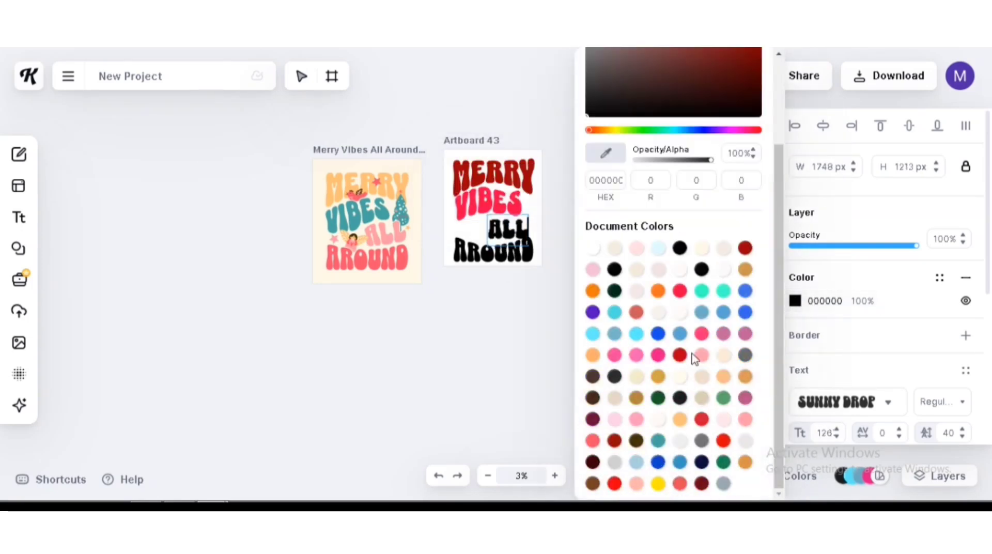
left_click(701, 334)
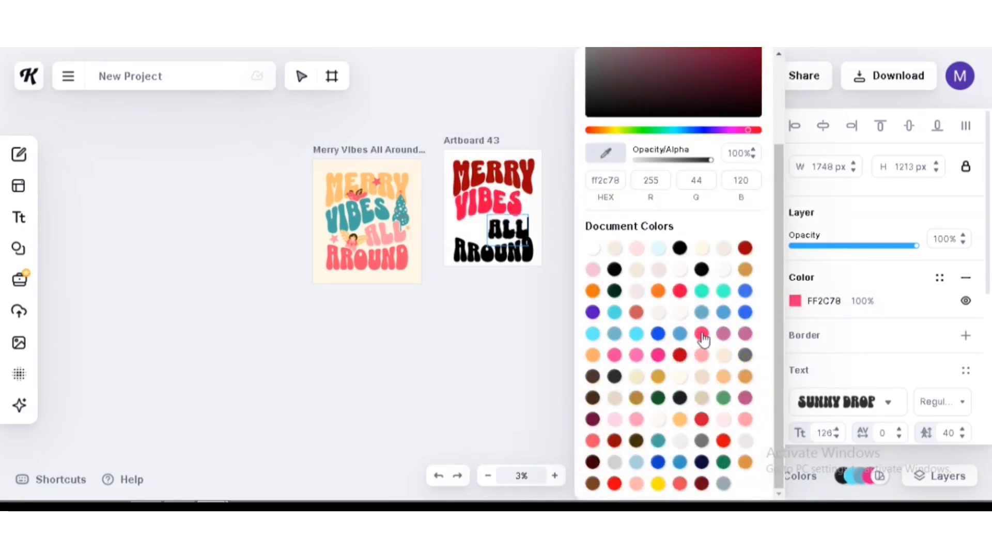
left_click(521, 275)
Color the word AROUND on Artboard 43 coral pink, F8536E, from the document colors
left_click(510, 254)
left_click(795, 301)
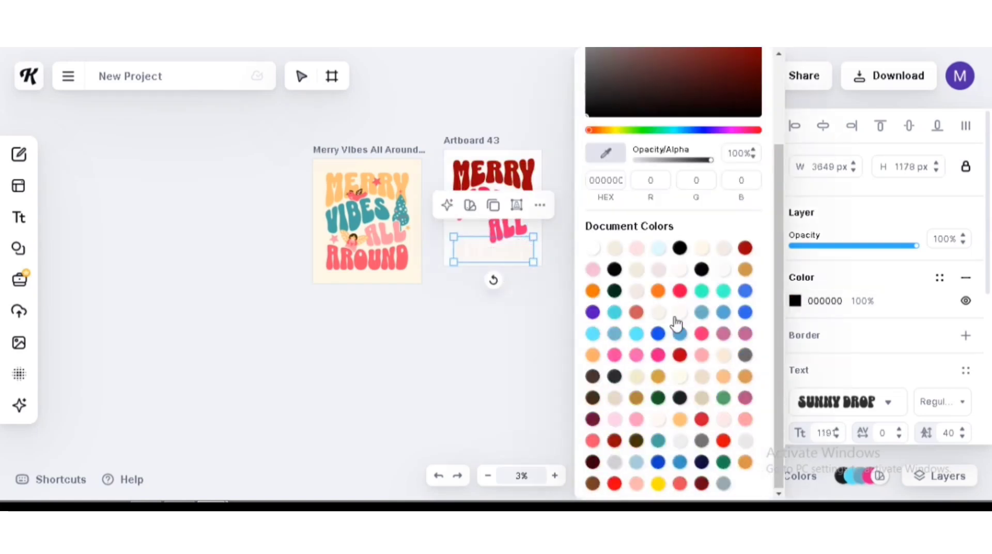
left_click(592, 440)
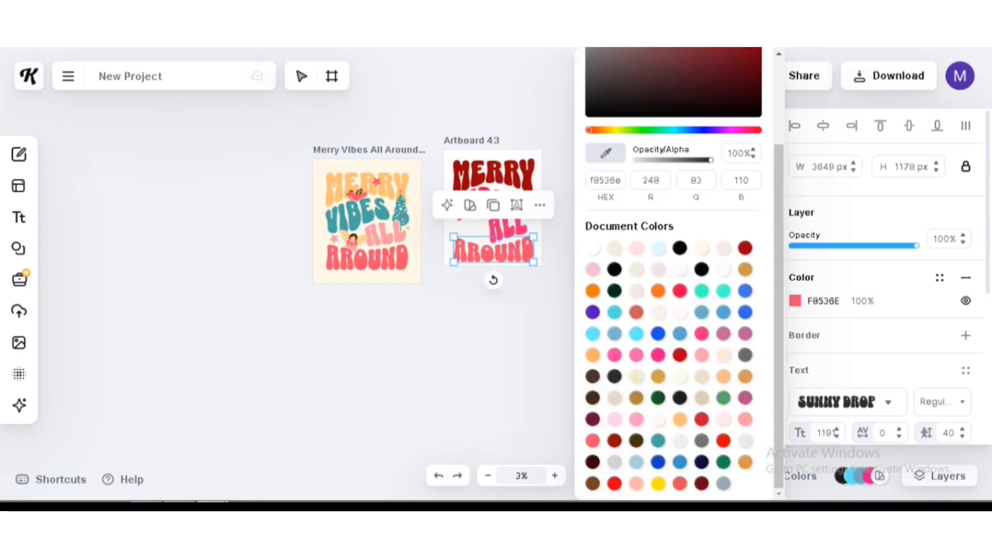
left_click(439, 320)
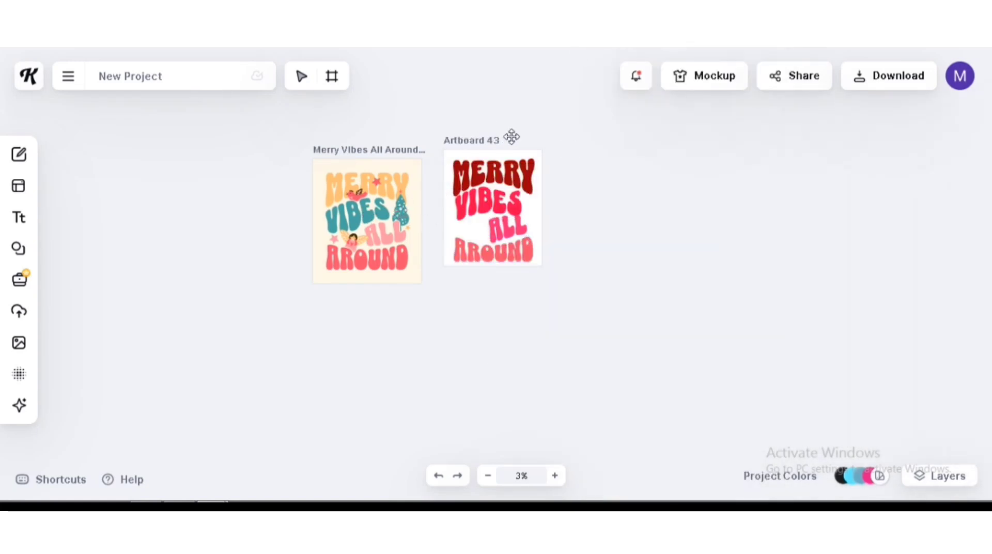
Try to move Artboard 43 farther from the template, and undo the move while keeping AROUND's coral pink color
mouse_move(512, 137)
left_mouse_down()
mouse_move(544, 140)
mouse_move(526, 131)
left_mouse_up()
left_click(438, 475)
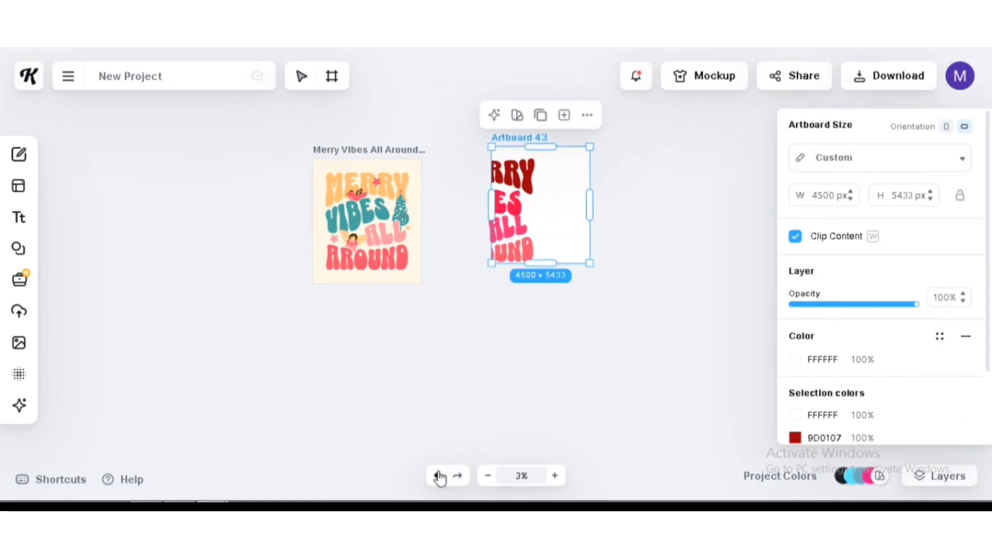
left_click(438, 475)
left_click(438, 476)
left_click(517, 271)
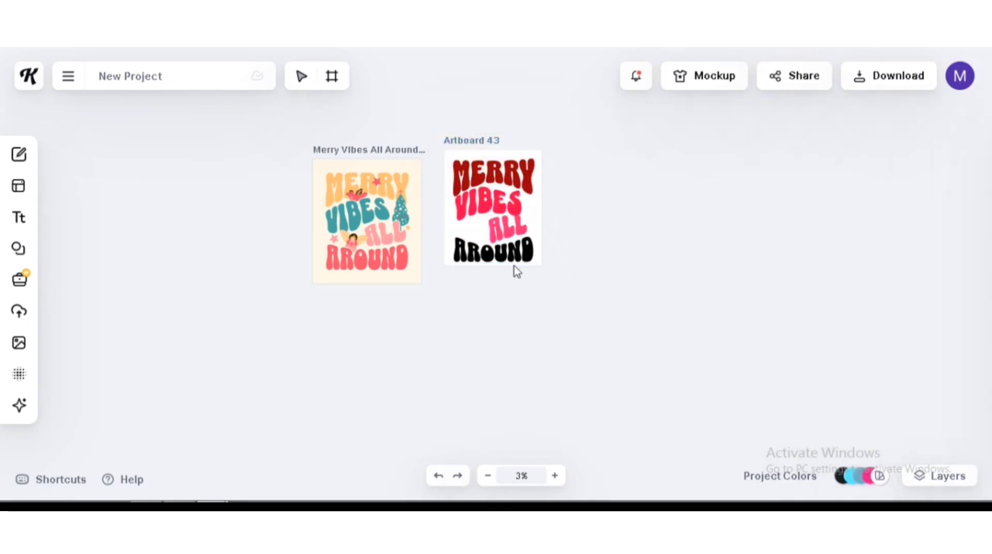
left_click(458, 475)
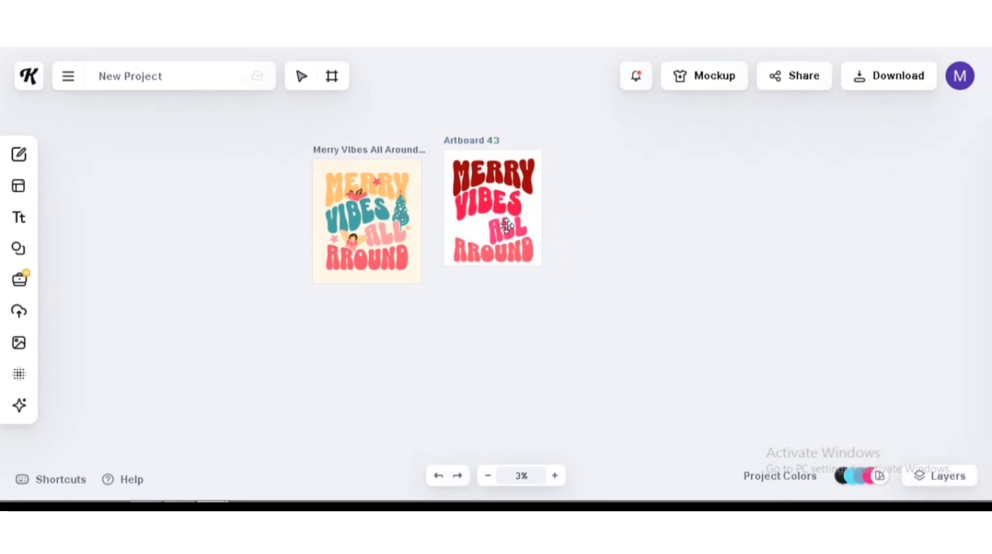
Recolor the word MERRY on Artboard 43 with a brighter red from the document colors
left_click(506, 226)
left_click(512, 304)
left_click(555, 475)
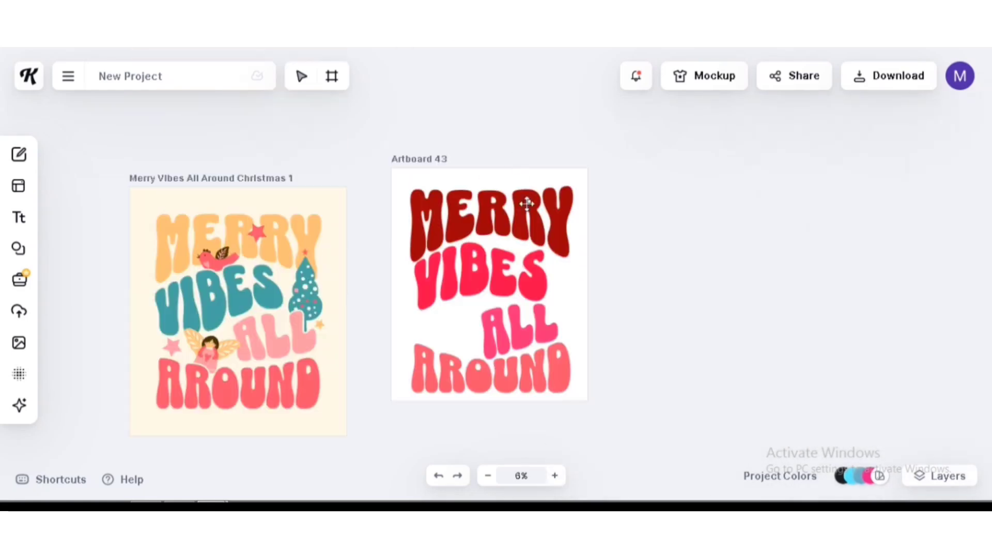
left_click(526, 203)
left_click(795, 300)
left_click(723, 353)
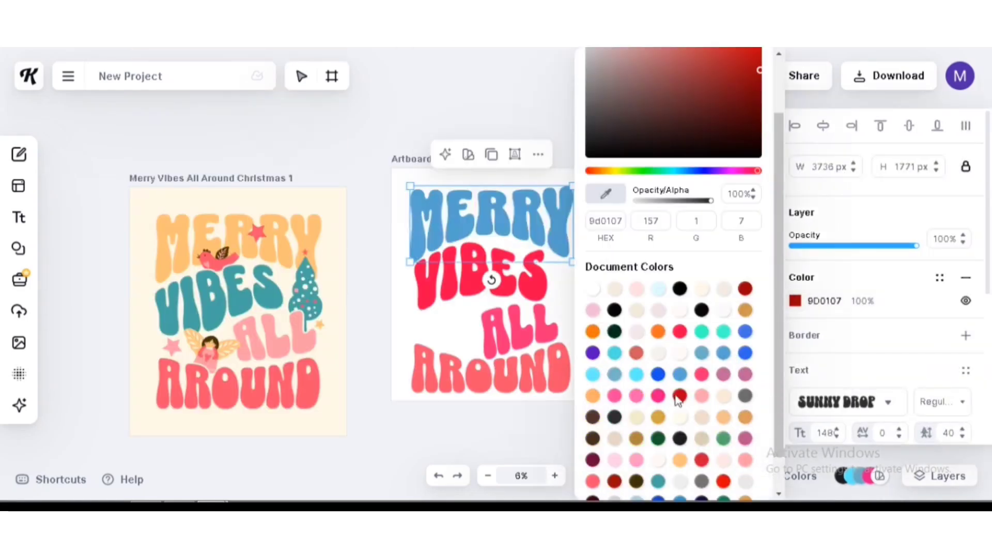
left_click(679, 395)
left_click(352, 193)
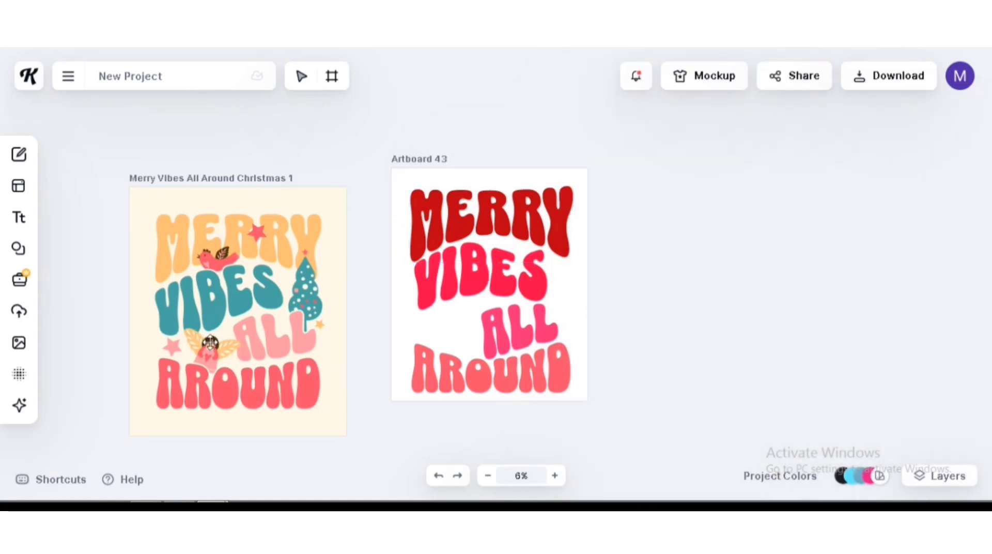
Search the element library for CHRISTMAS TREE and expand the results to full width
left_click(18, 248)
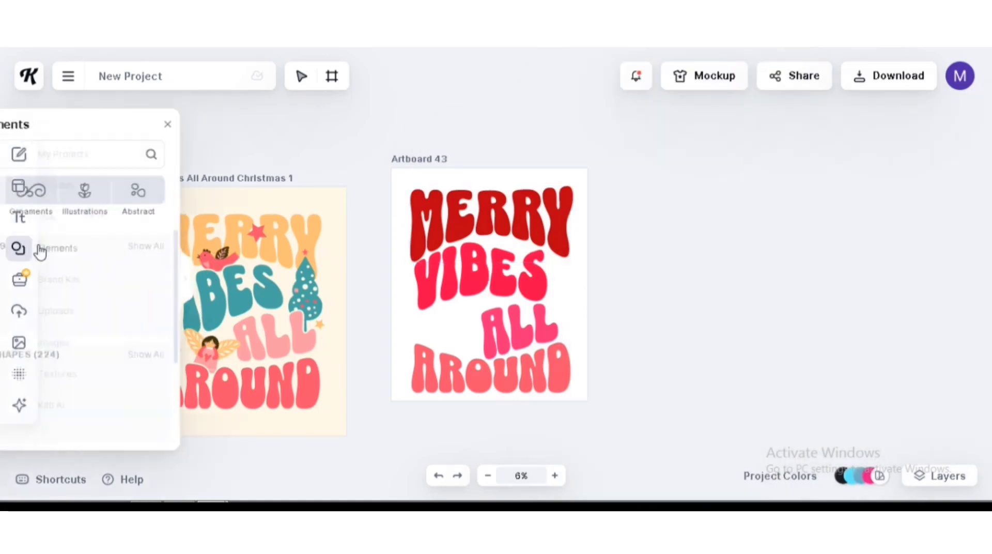
left_click(102, 157)
type("C")
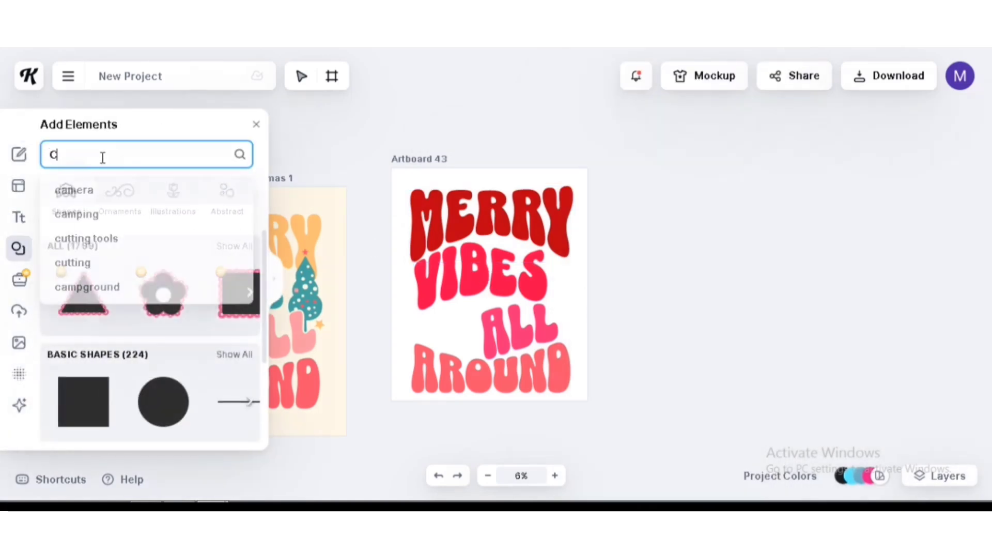
type("HRISTMAS TREE")
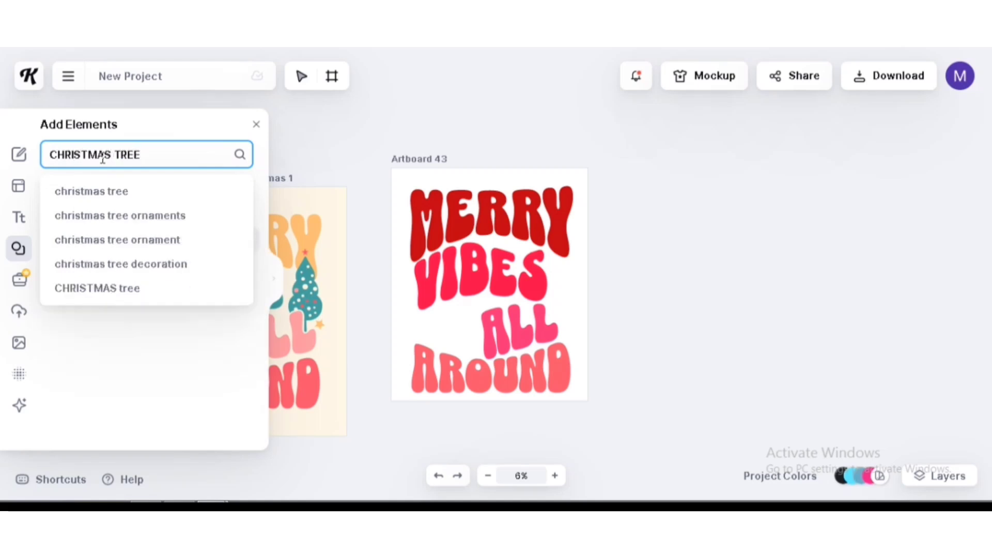
key("Return")
left_click(279, 295)
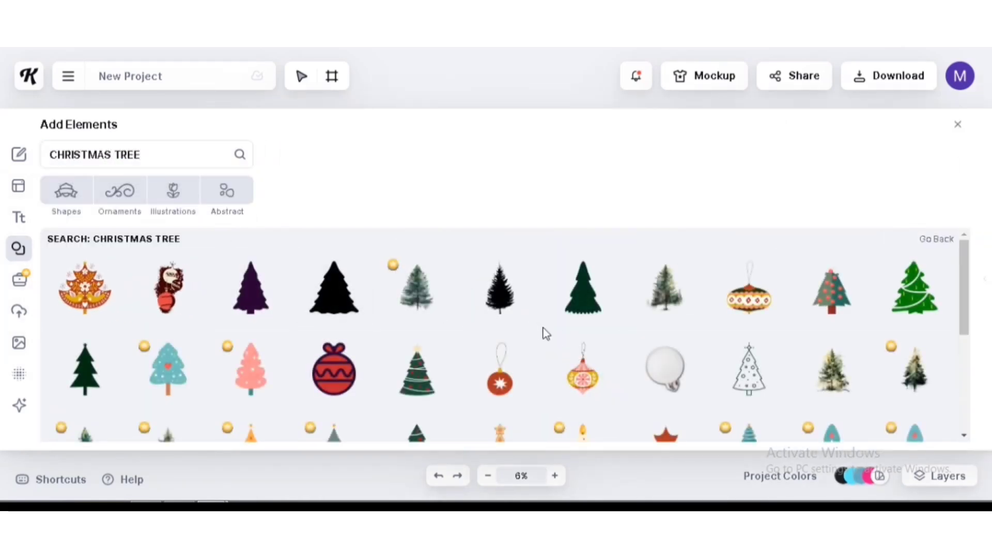
Add the angel ornament, the outlined tree with baubles, the plain purple tree and the dark green star-topped tree from the search results
scroll(548, 341, "down", 3)
scroll(506, 319, "down", 1)
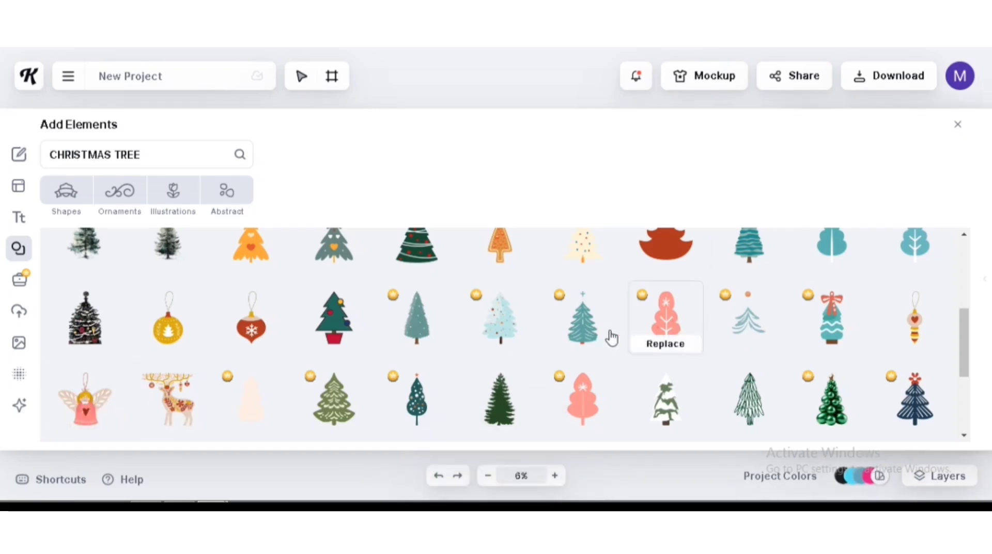
scroll(588, 341, "up", 1)
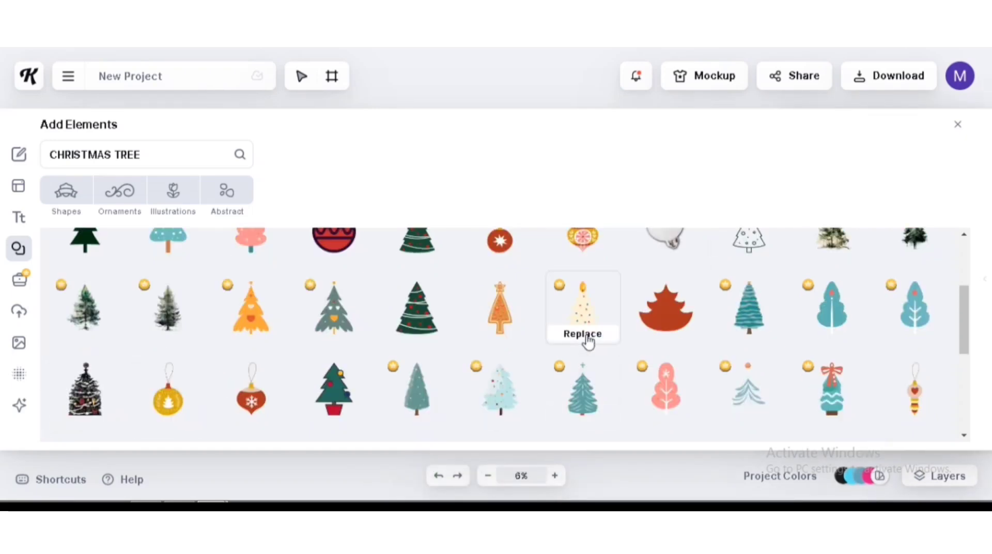
scroll(588, 341, "up", 2)
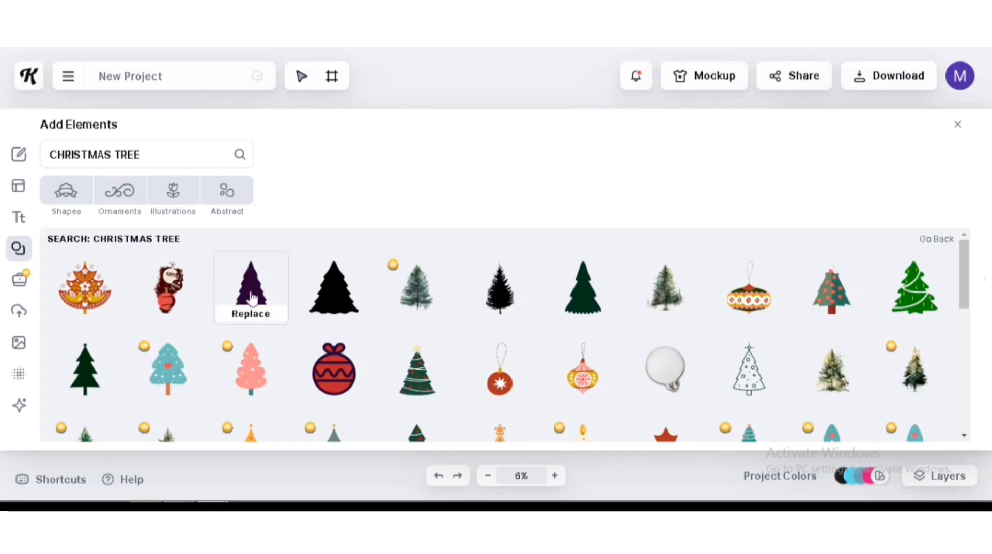
scroll(549, 344, "down", 5)
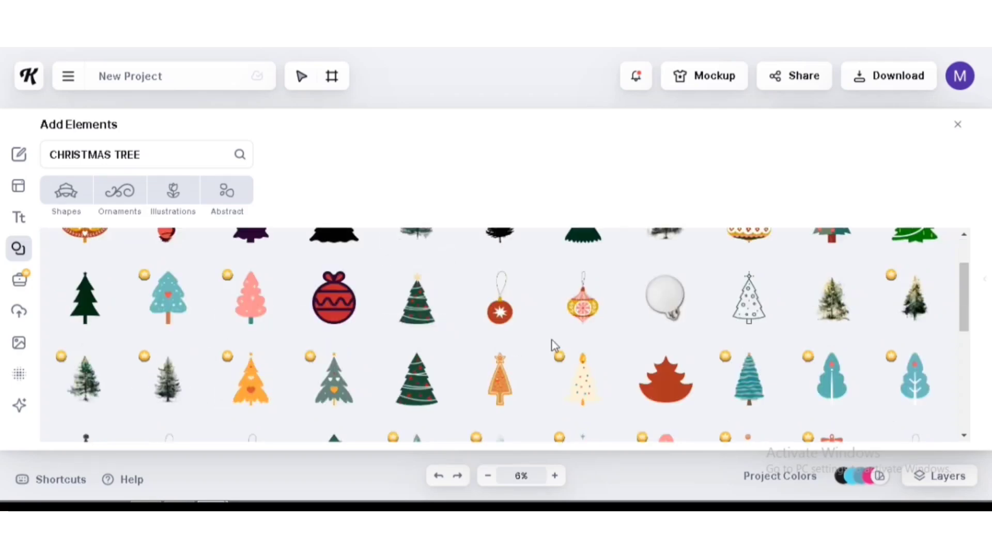
scroll(549, 343, "down", 5)
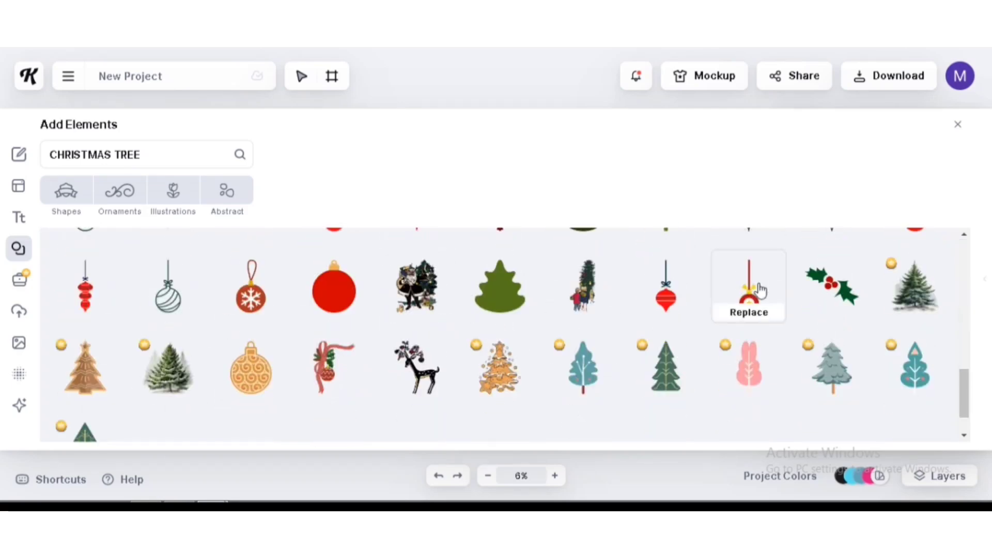
scroll(760, 290, "down", 3)
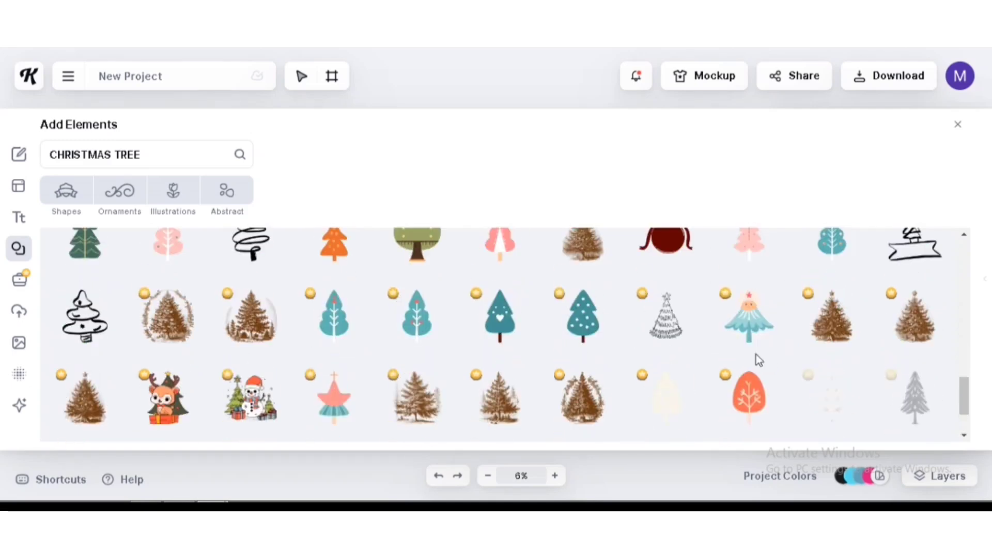
scroll(644, 359, "up", 3)
scroll(645, 359, "up", 4)
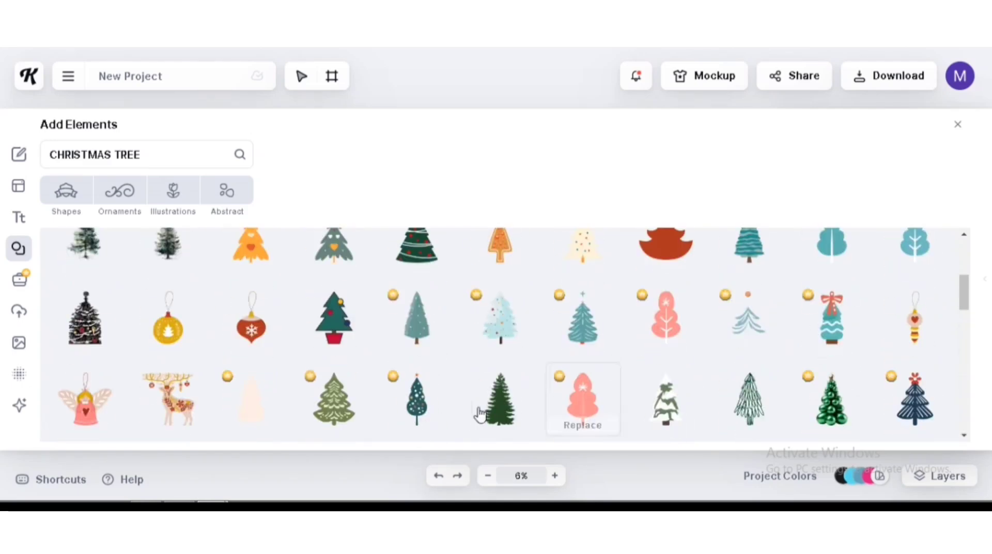
scroll(442, 405, "up", 5)
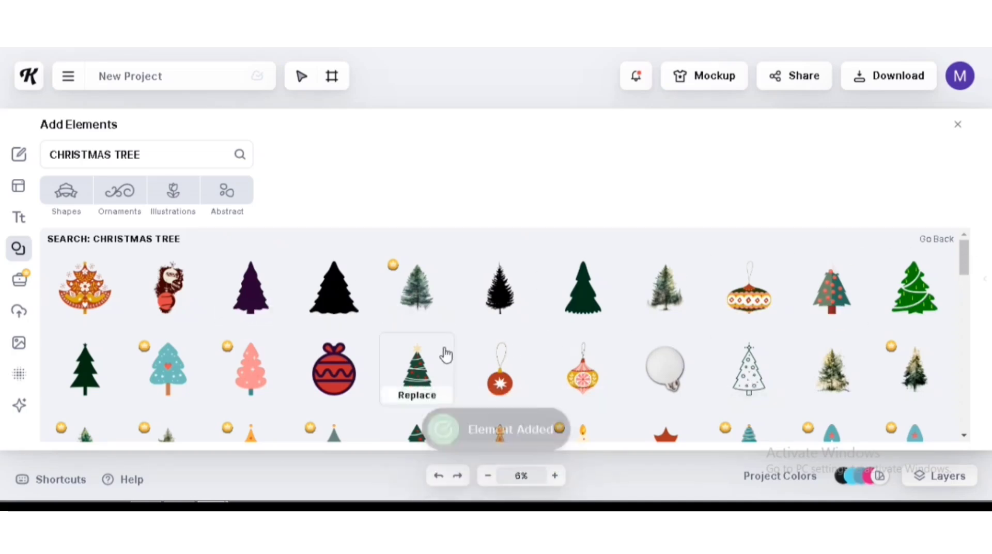
scroll(443, 354, "down", 1)
left_click(83, 297)
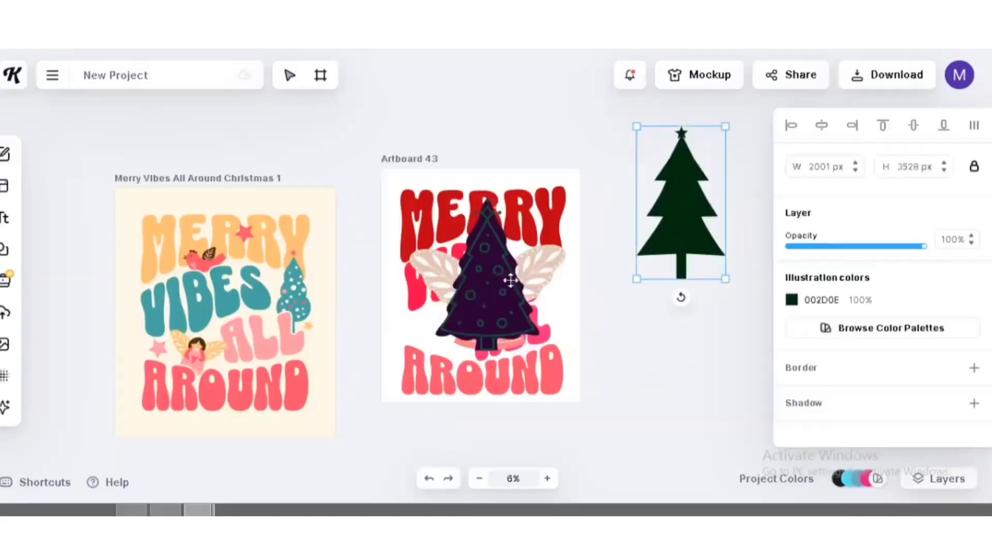
Move the purple tree off Artboard 43 to below the dark green tree, and the angel ornament to above the artboard
left_click_drag(510, 290, 720, 344)
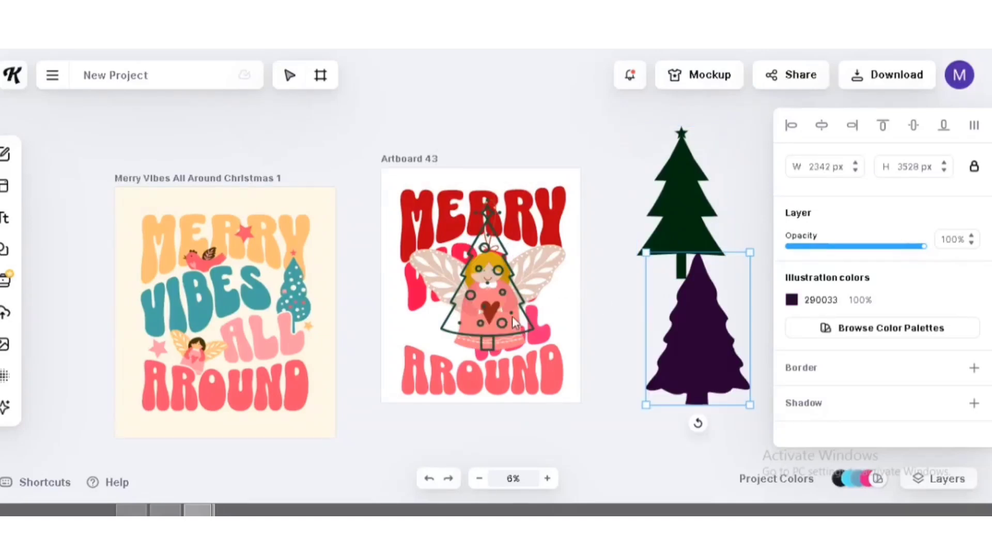
left_click_drag(488, 304, 417, 113)
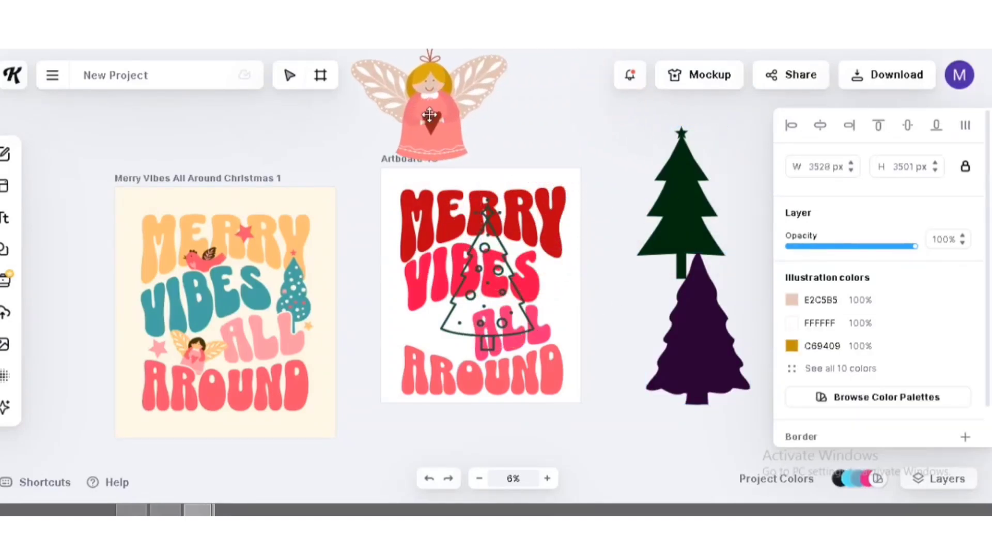
left_click(478, 306)
left_click(472, 295)
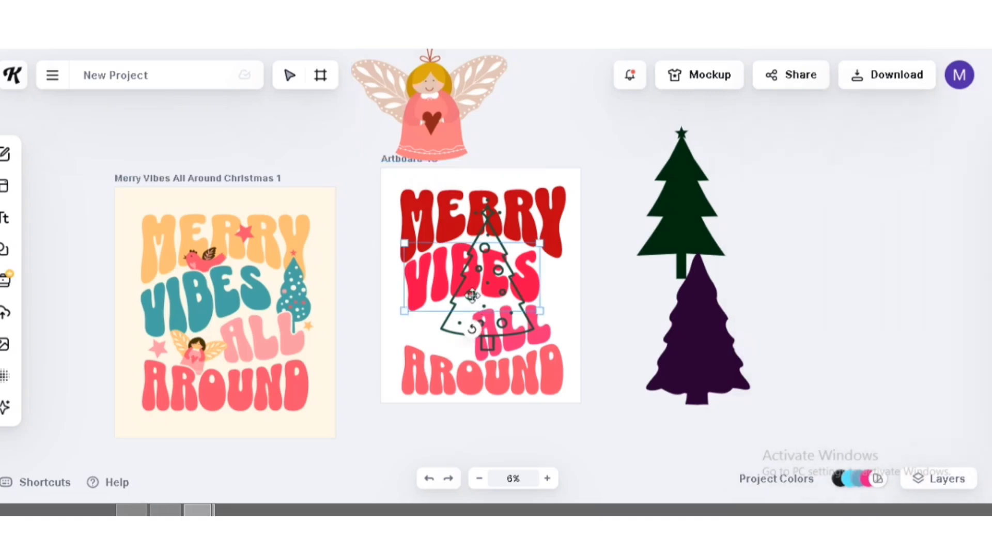
left_click_drag(538, 296, 602, 298)
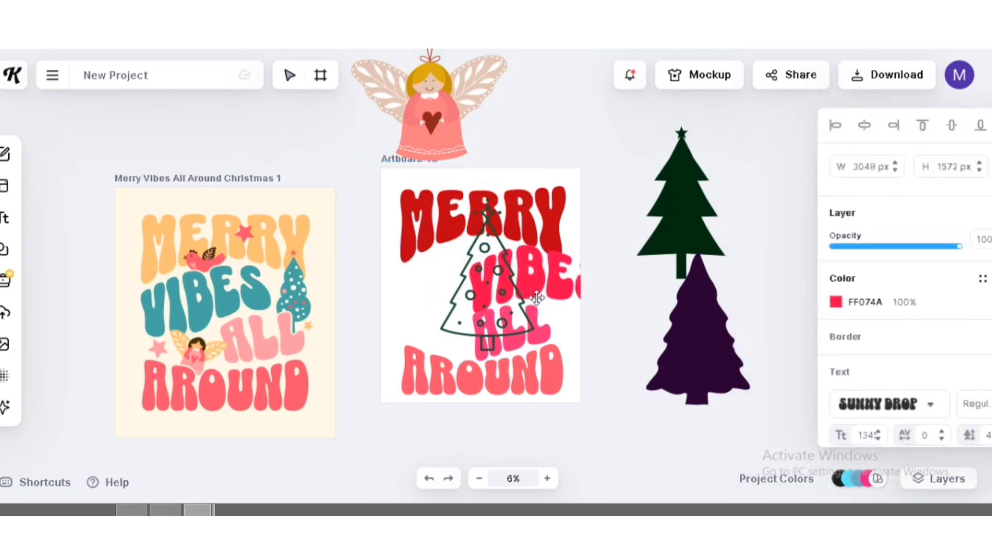
left_click(430, 478)
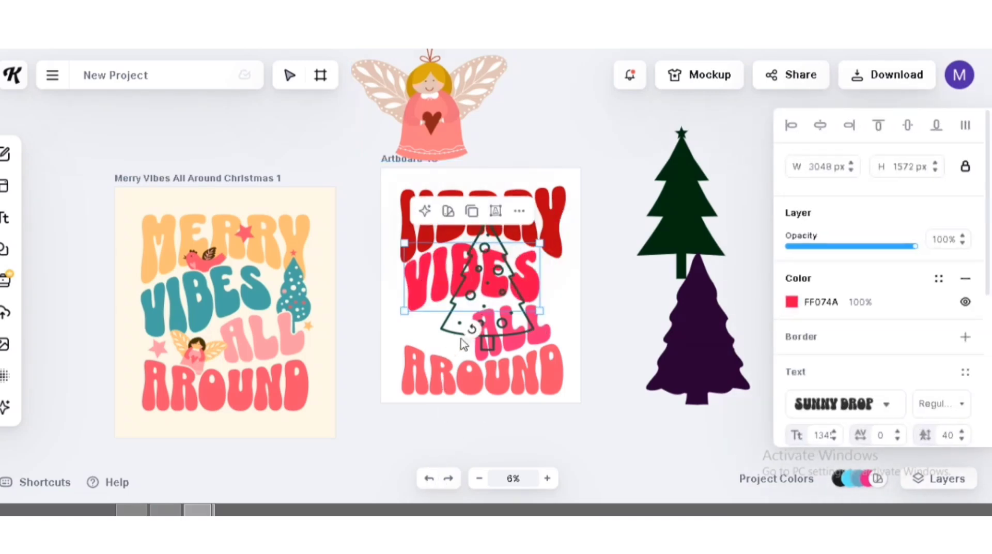
key("Escape")
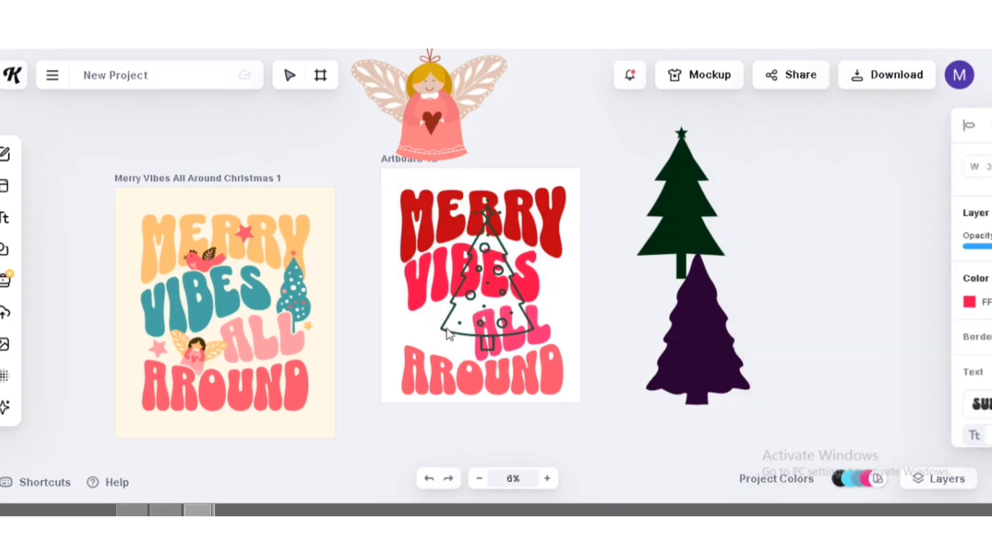
Move the outlined tree with baubles off Artboard 43 to an empty area above the other loose trees
left_click_drag(465, 317, 622, 145)
key("Escape")
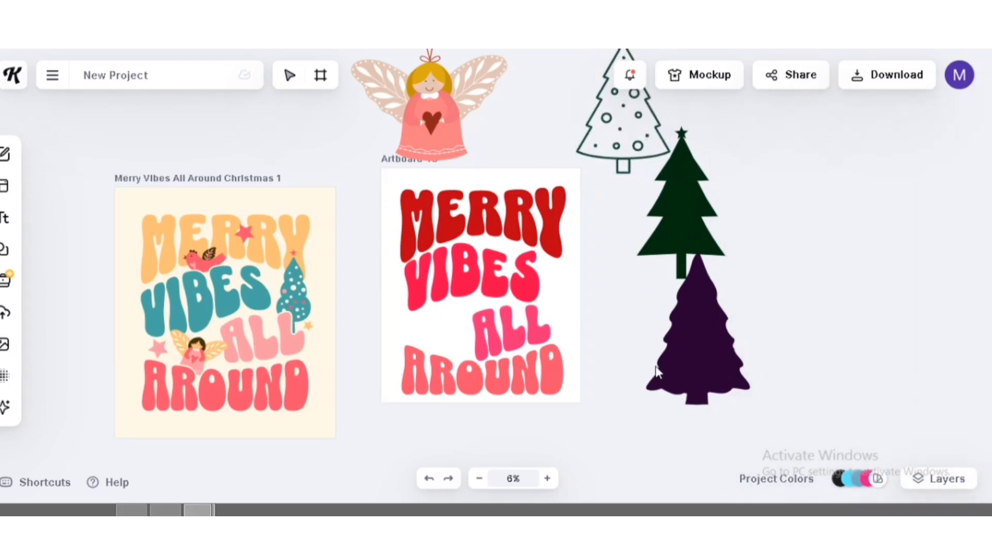
left_click(479, 478)
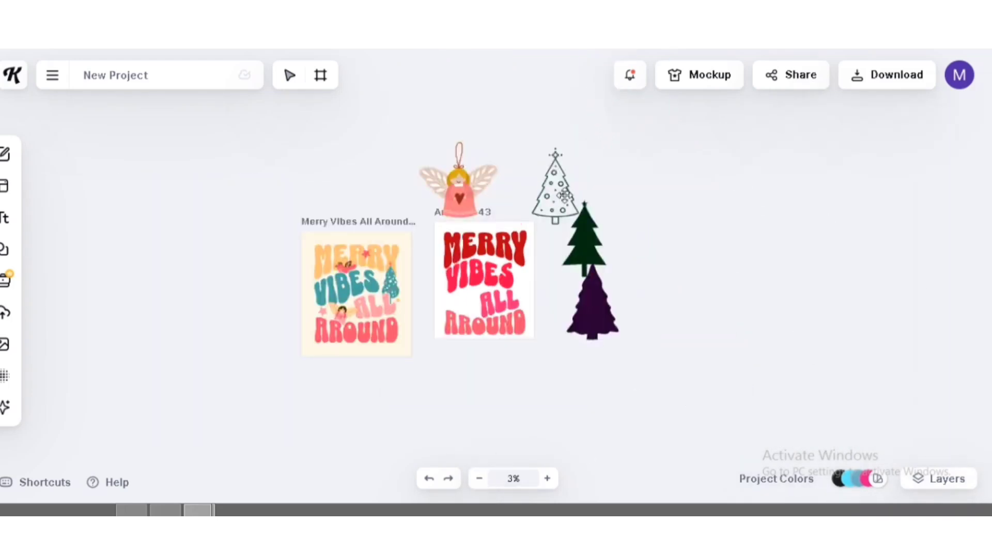
left_click(564, 195)
Scale the dark green tree to about 1158 × 2041 px and place it on Artboard 43 beside the ends of VIBES and ALL
left_click_drag(592, 234, 524, 273)
left_click_drag(494, 316, 459, 314)
left_click(547, 478)
left_click_drag(464, 349, 484, 317)
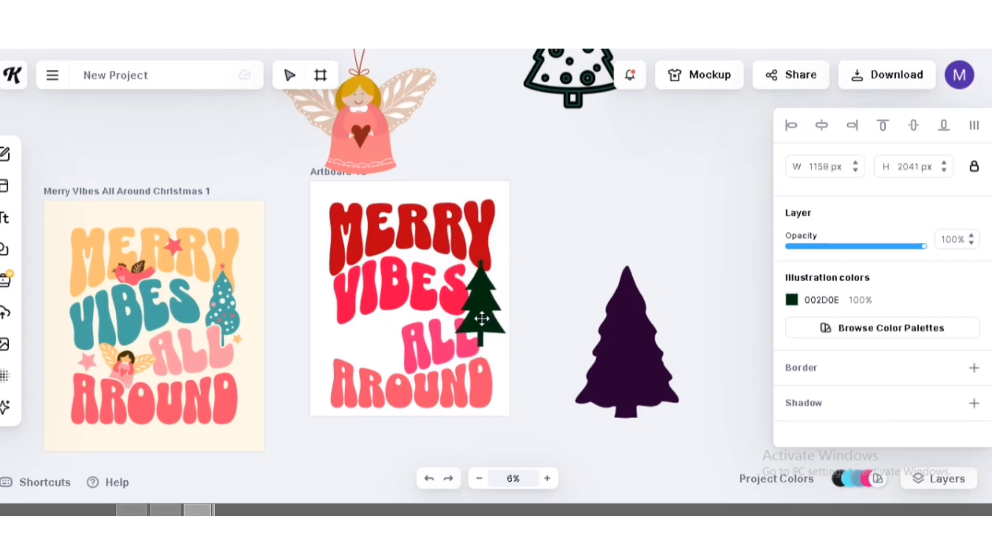
Send the dark green tree behind the lettering on Artboard 43 and shift it slightly down
right_click(482, 319)
left_click(522, 487)
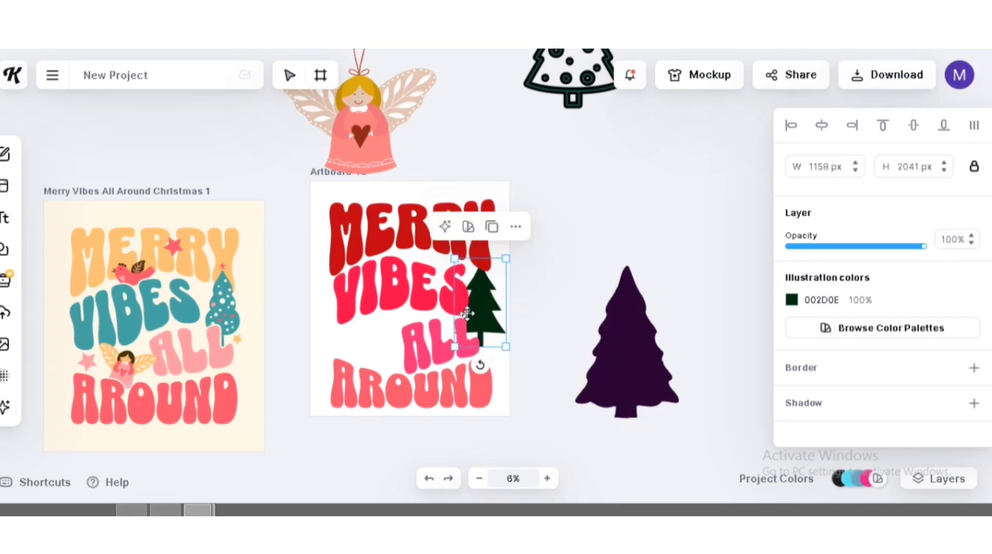
left_click_drag(487, 312, 486, 318)
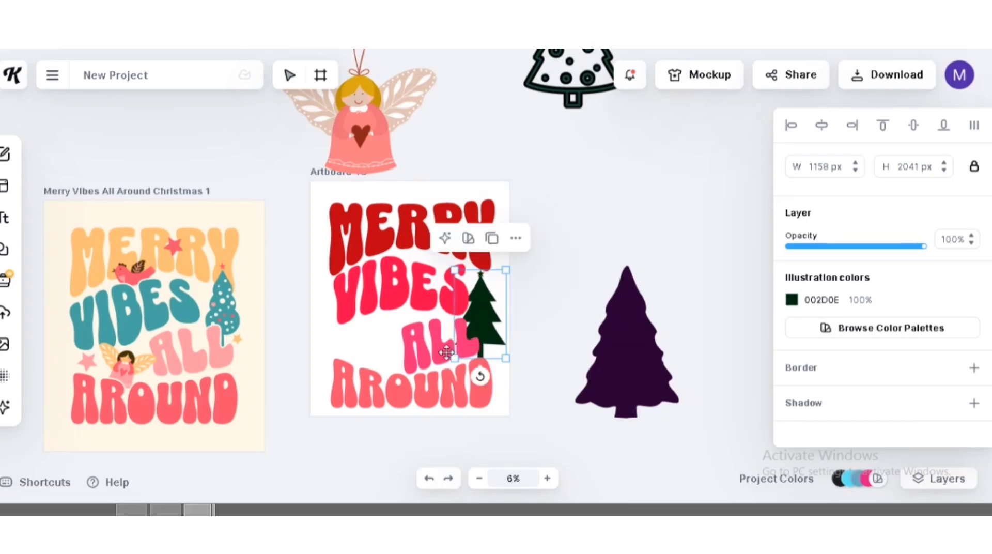
Shift the word ALL slightly left, and enlarge the dark green tree to about 1176 × 2074 px beside it
left_click_drag(443, 352, 439, 356)
left_click(486, 305)
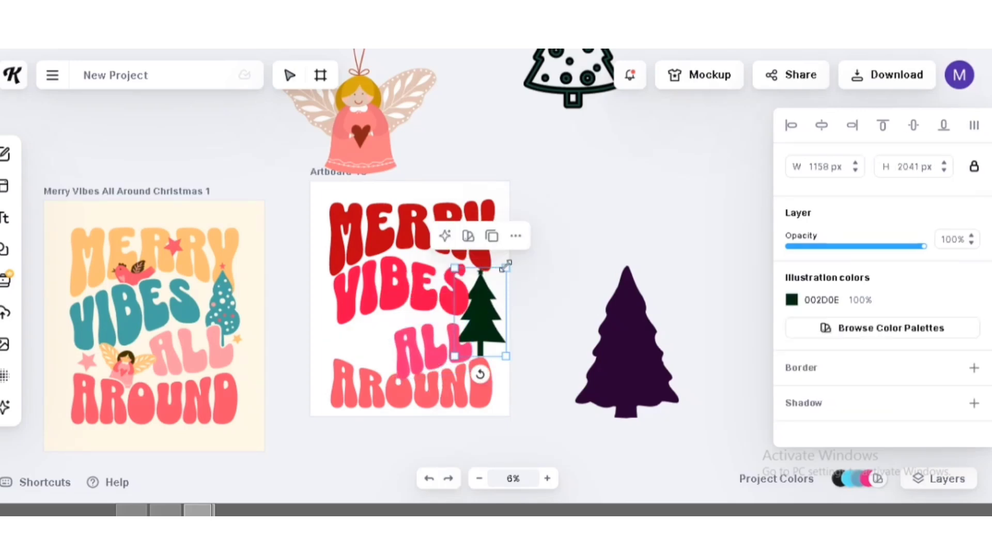
mouse_move(505, 267)
left_mouse_down()
mouse_move(513, 250)
mouse_move(508, 269)
left_mouse_up()
left_click_drag(481, 310, 480, 311)
Change the background color of Artboard 43 to black
left_click(317, 172)
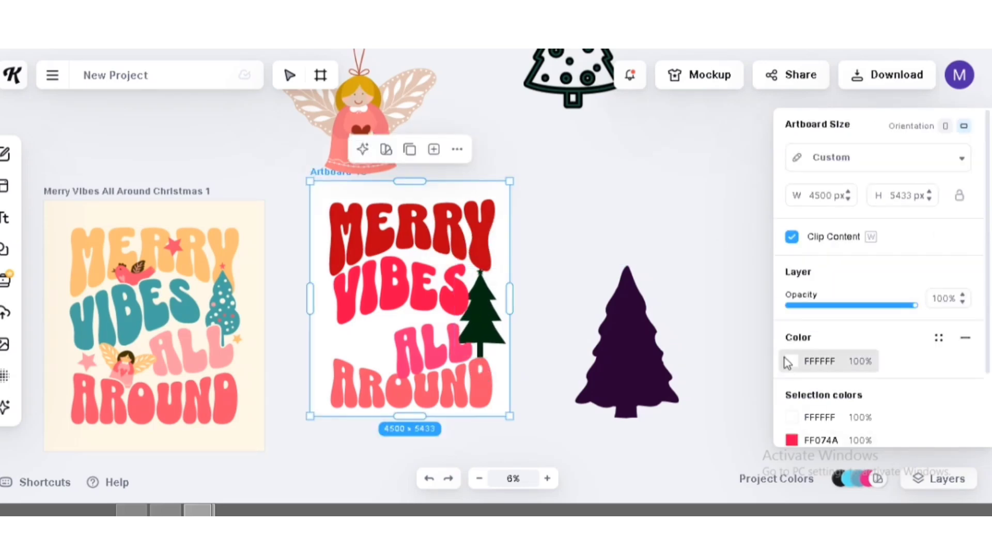
left_click(791, 361)
left_click(674, 362)
left_click(210, 177)
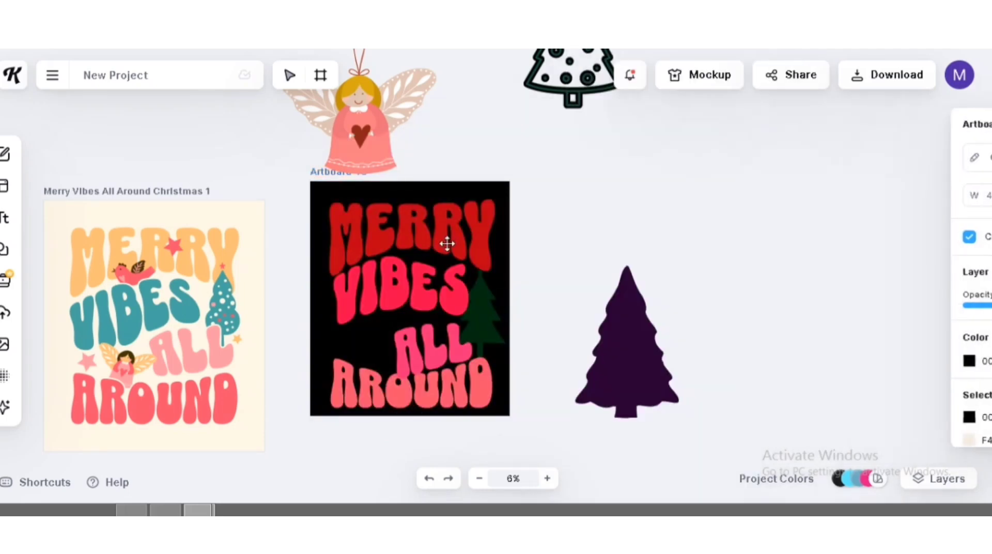
Nudge MERRY slightly left and AROUND slightly right and down on Artboard 43
left_click(490, 308)
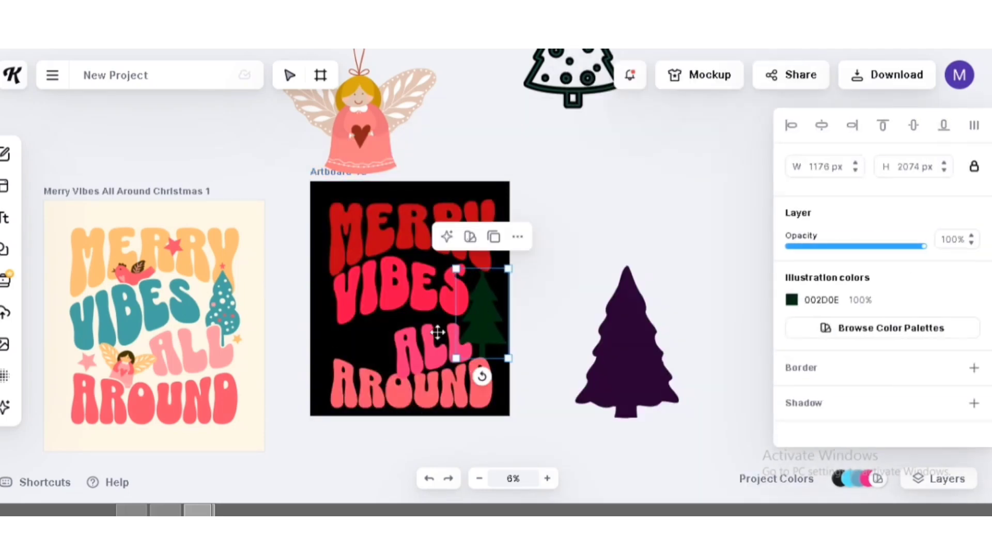
left_click(388, 237)
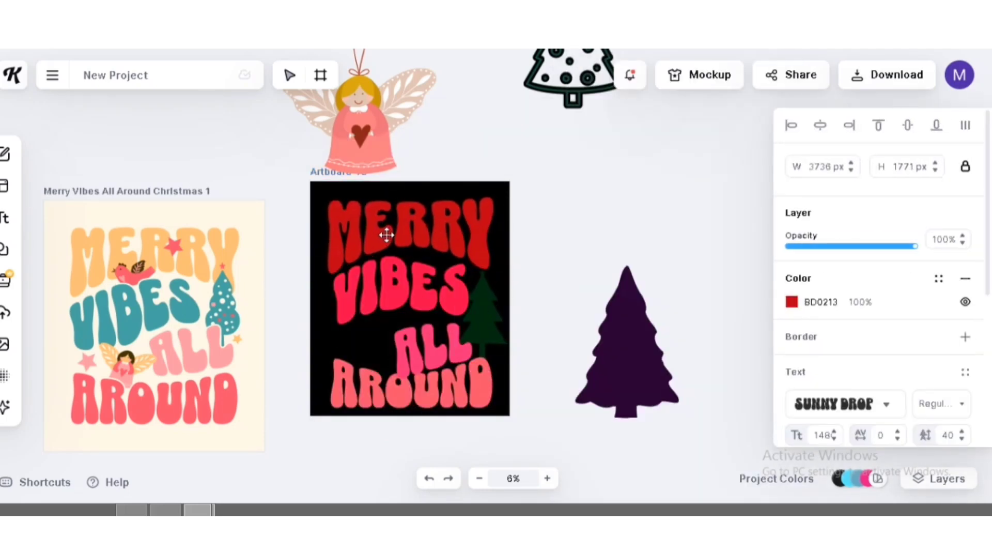
mouse_move(341, 395)
left_mouse_down()
mouse_move(332, 292)
mouse_move(341, 398)
left_mouse_up()
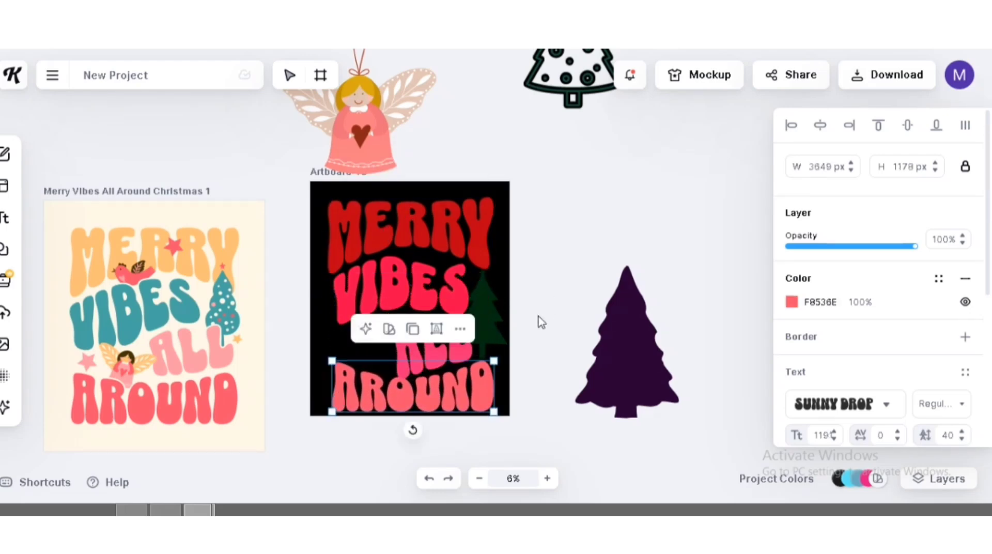
left_click(525, 272)
Raise the lower-left distortion point of the word ALL slightly so its A sits clear of AROUND
left_click(408, 359)
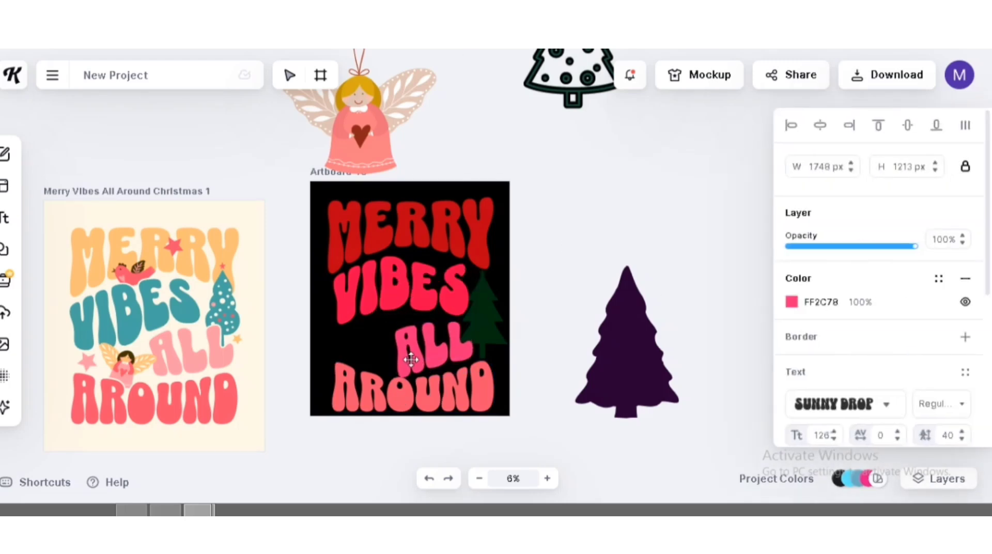
left_click_drag(411, 359, 413, 350)
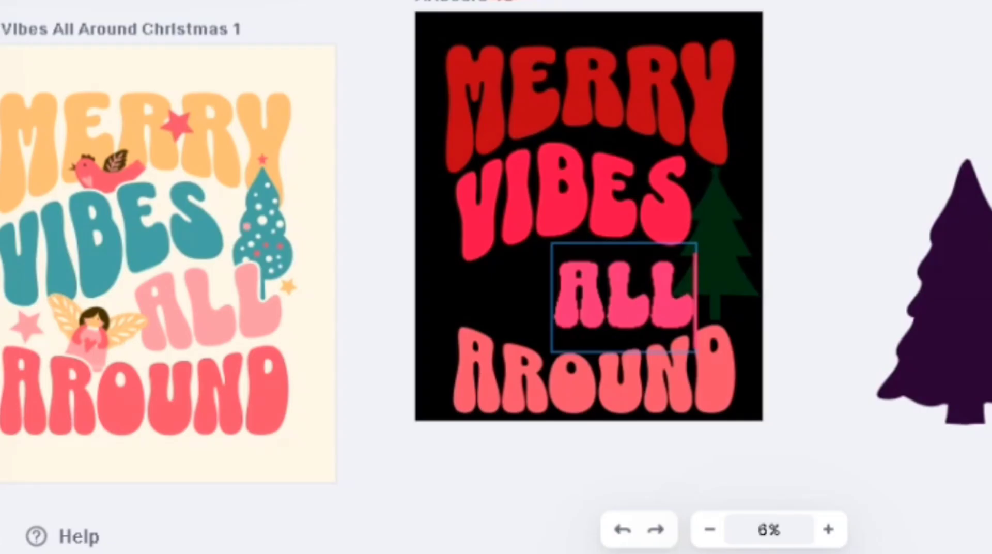
left_click(636, 333)
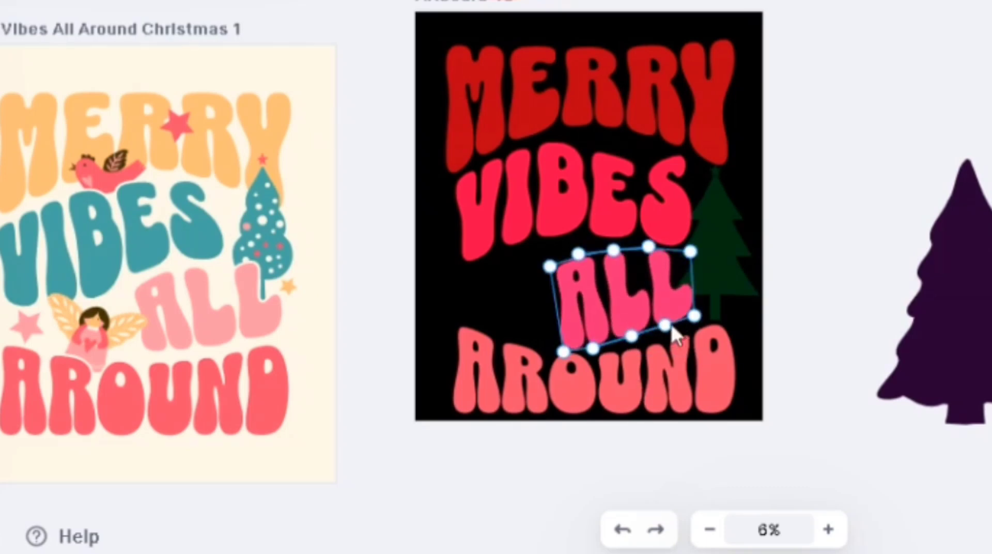
left_click_drag(563, 352, 562, 345)
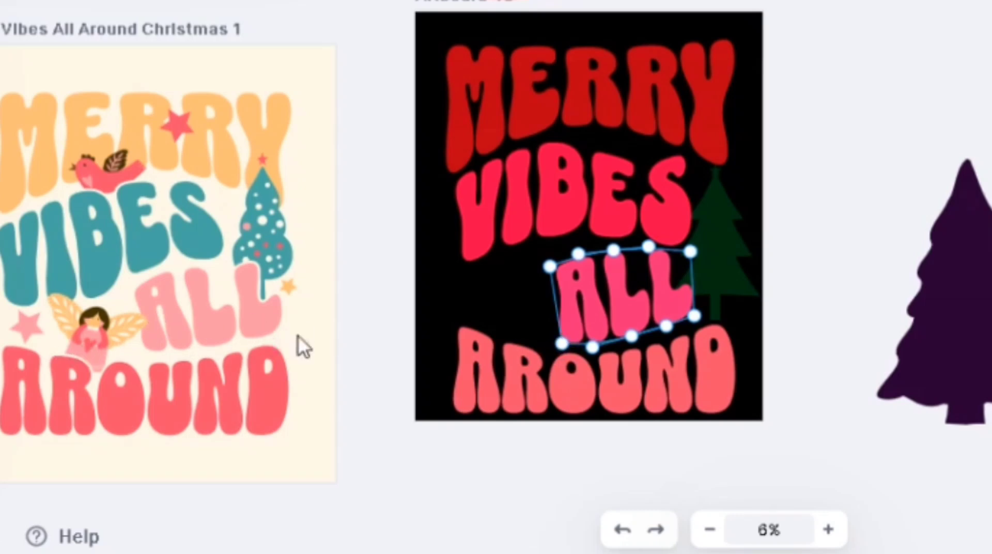
left_click(808, 367)
left_click(671, 319)
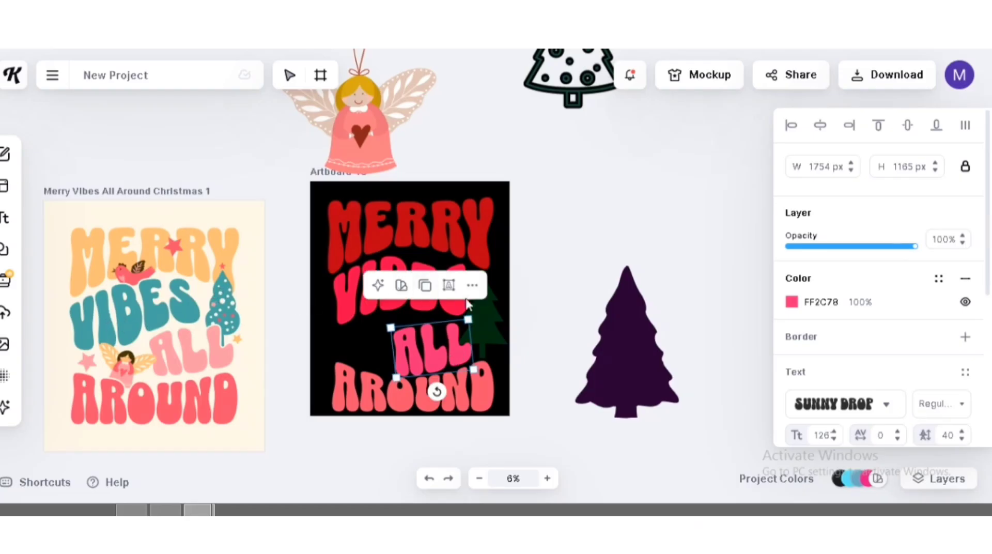
Reshape the distortion of the word VIBES so its upper edge rises toward the S and its lower edge forms an S-curve above ALL
left_click(575, 237)
left_click(366, 297)
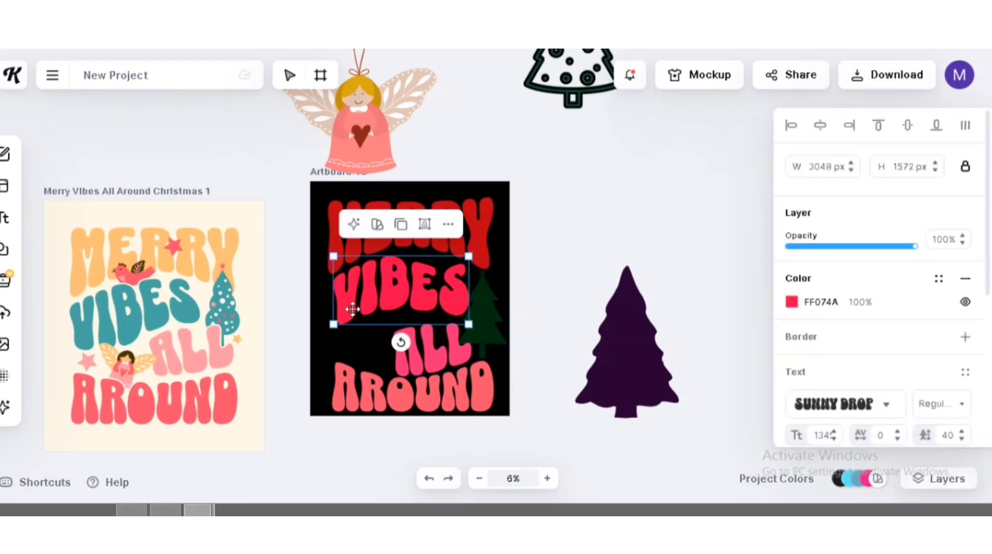
scroll(860, 406, "down", 5)
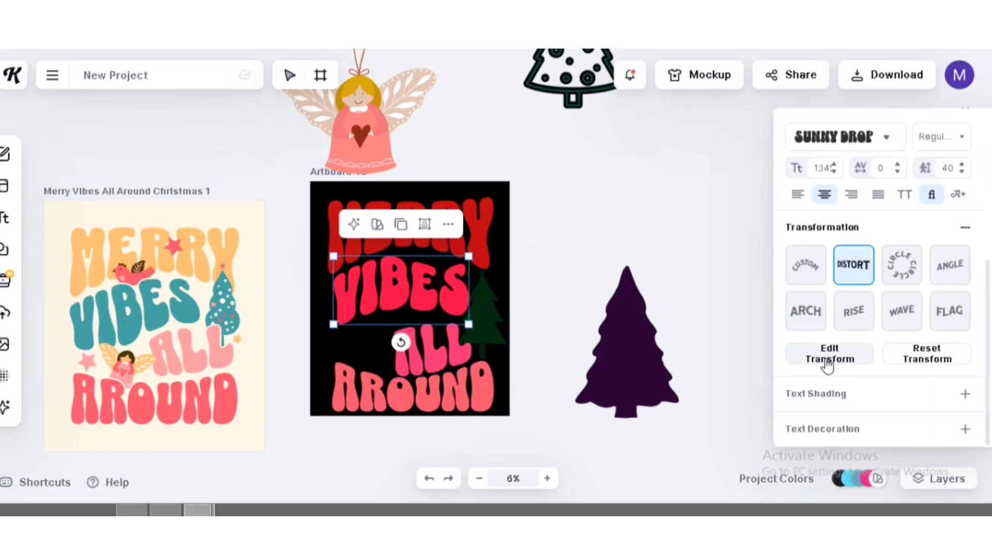
left_click(826, 353)
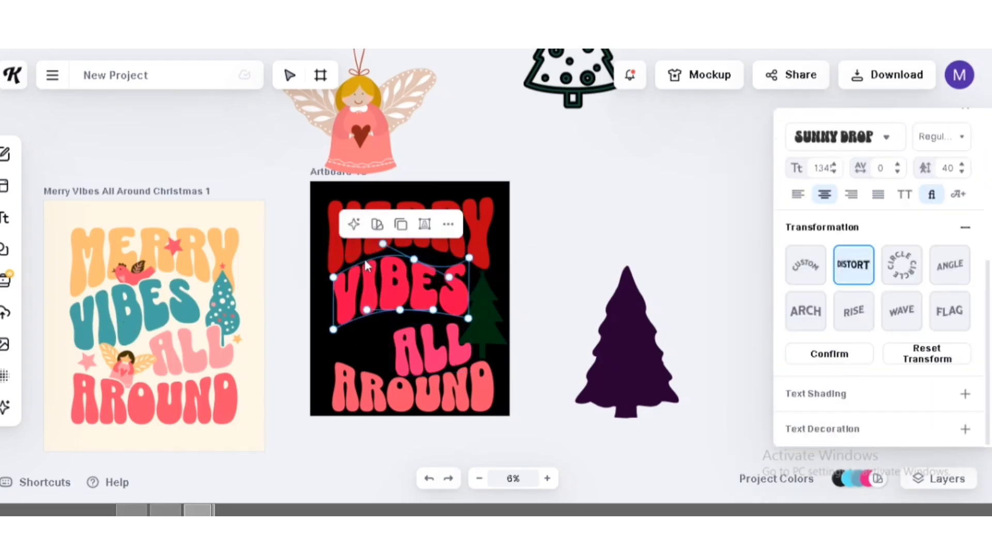
left_click_drag(416, 261, 449, 253)
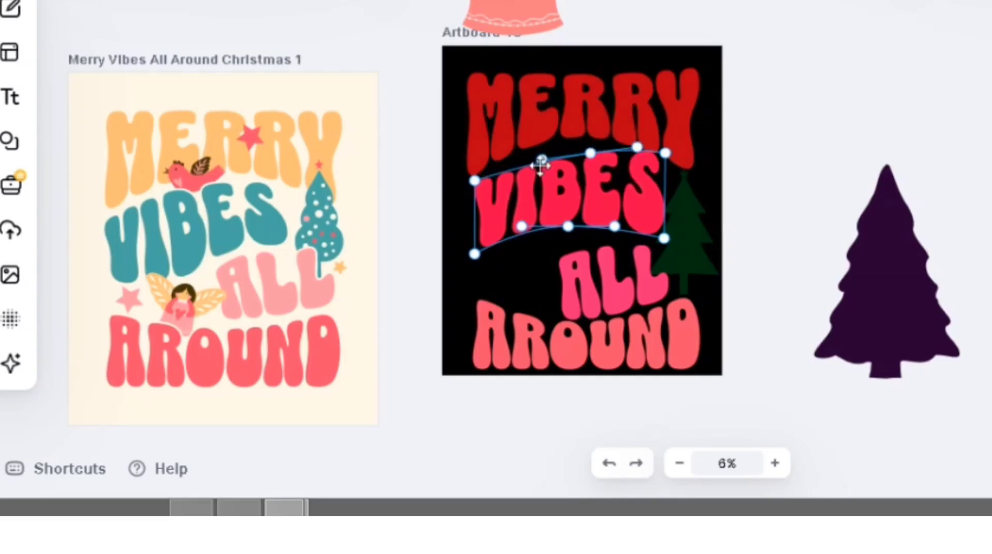
left_click_drag(567, 227, 515, 226)
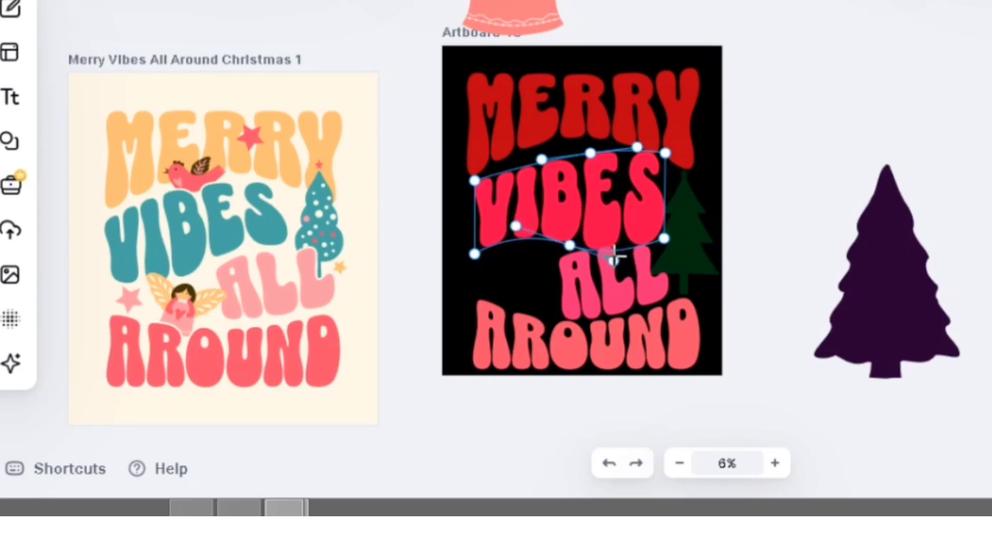
left_click_drag(614, 257, 616, 221)
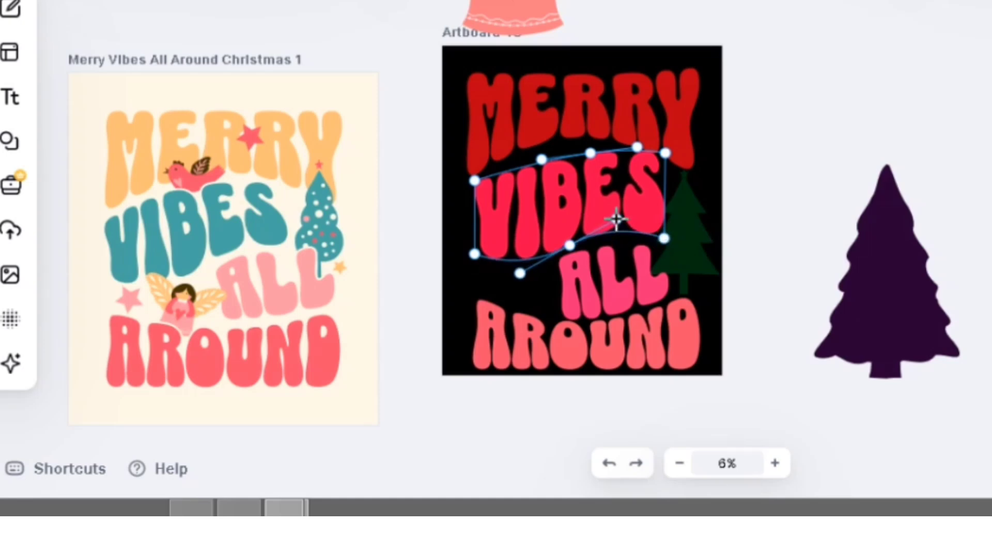
left_click(548, 304)
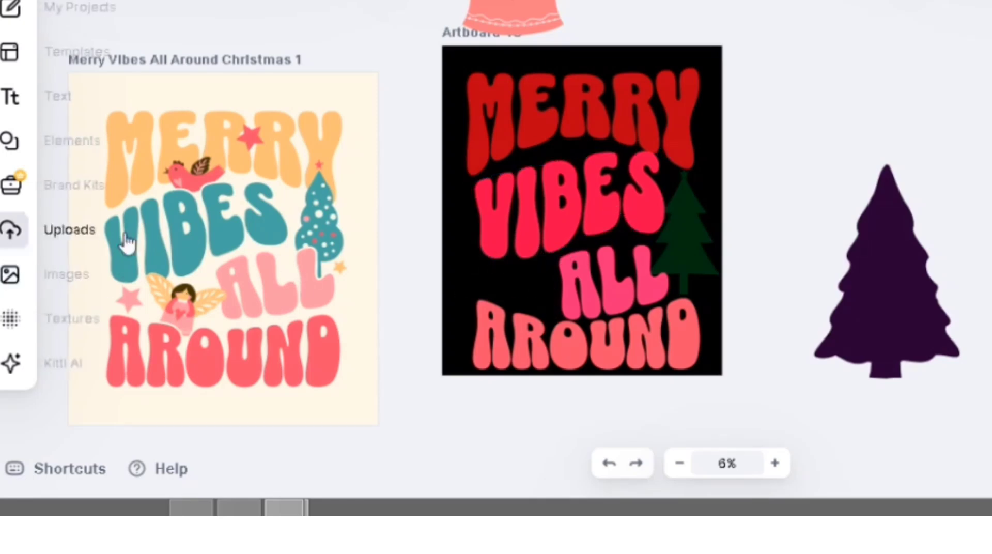
Nudge the word VIBES slightly left and down between MERRY and ALL on Artboard 43
left_click_drag(565, 205, 546, 209)
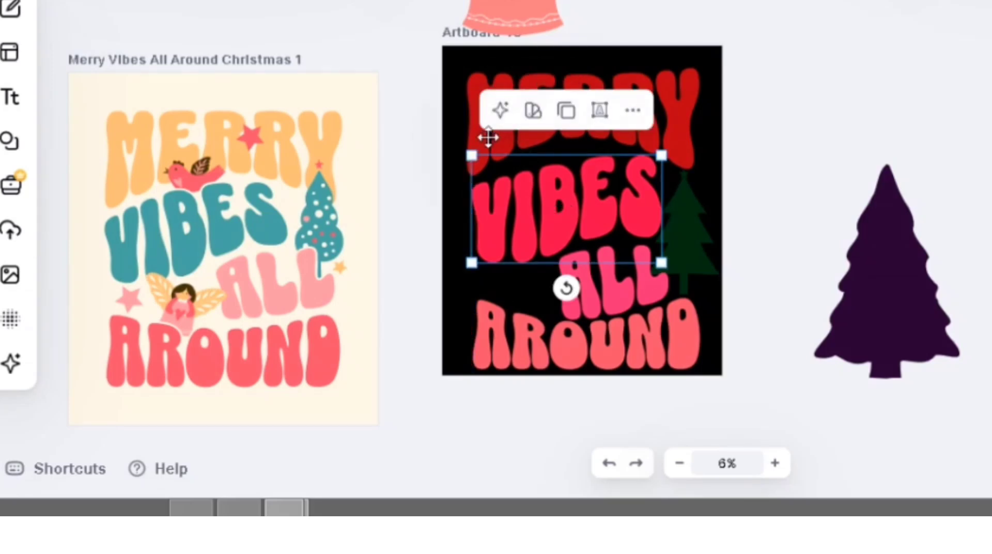
left_click_drag(489, 133, 491, 137)
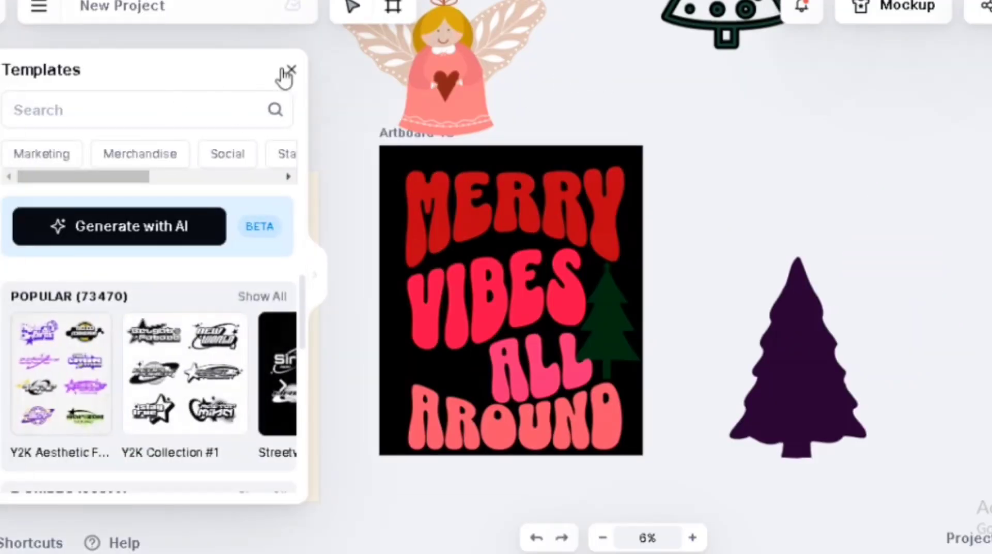
left_click(287, 72)
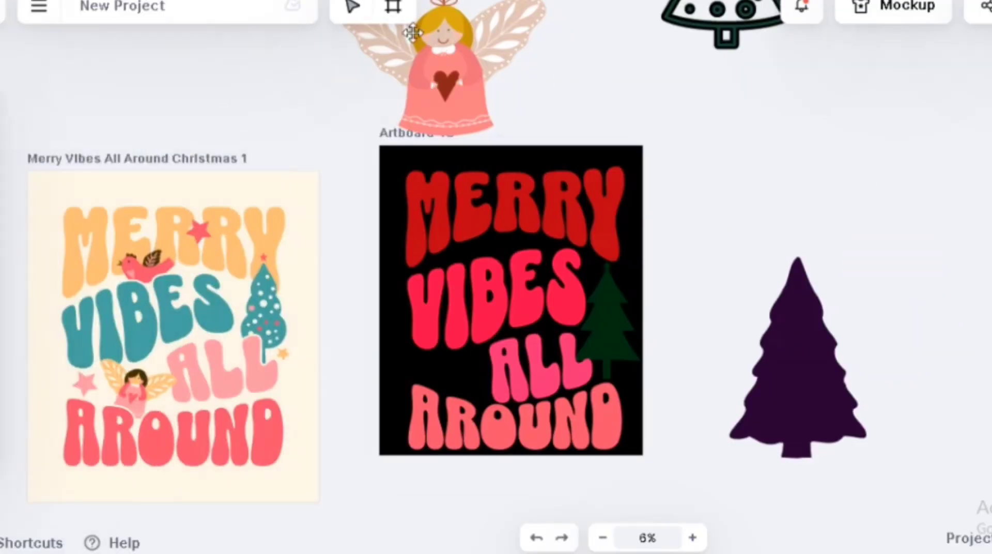
Move the blonde angel onto Artboard 43, shrink it to fit between ALL and AROUND's first letters, and tilt it clockwise
left_click_drag(445, 39, 476, 348)
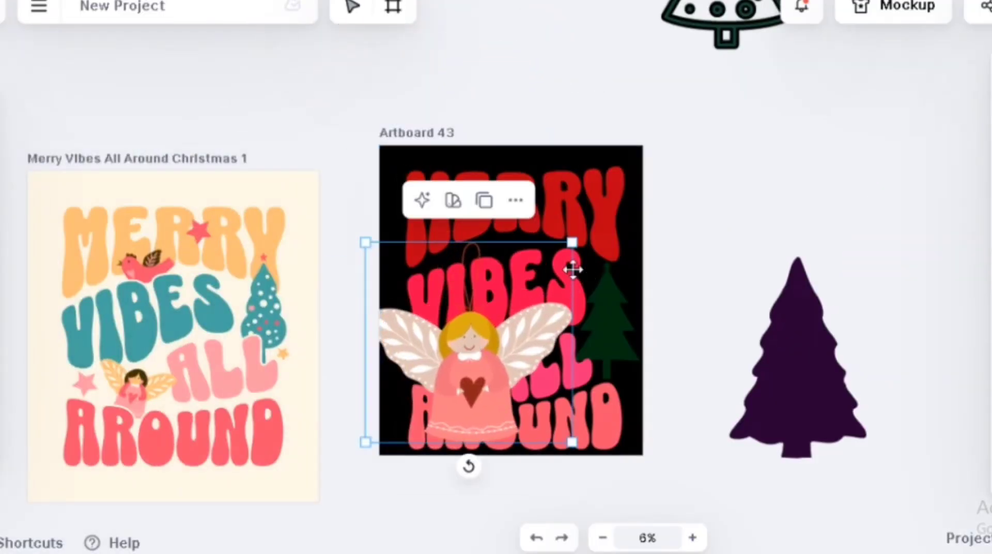
left_click_drag(571, 242, 462, 368)
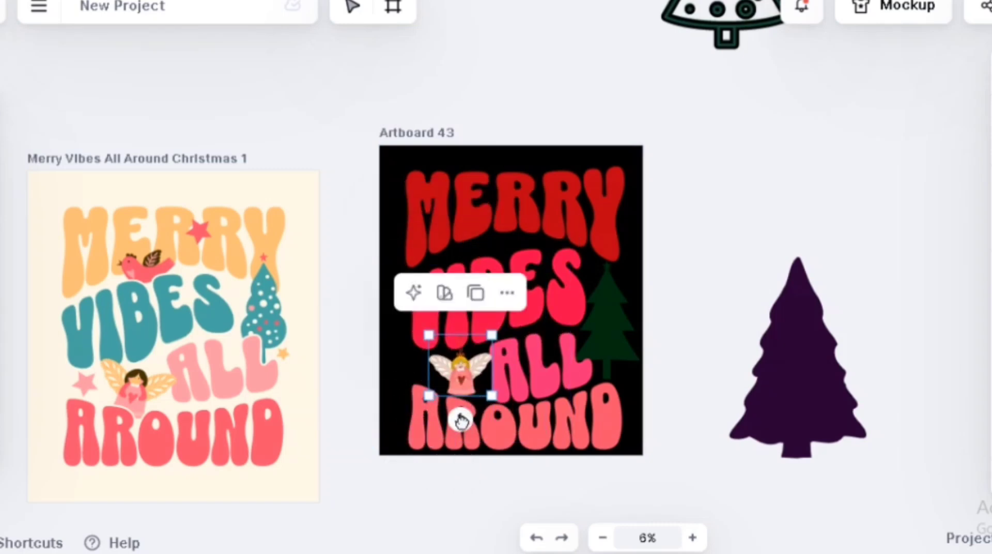
mouse_move(460, 417)
left_mouse_down()
mouse_move(444, 429)
mouse_move(445, 416)
left_mouse_up()
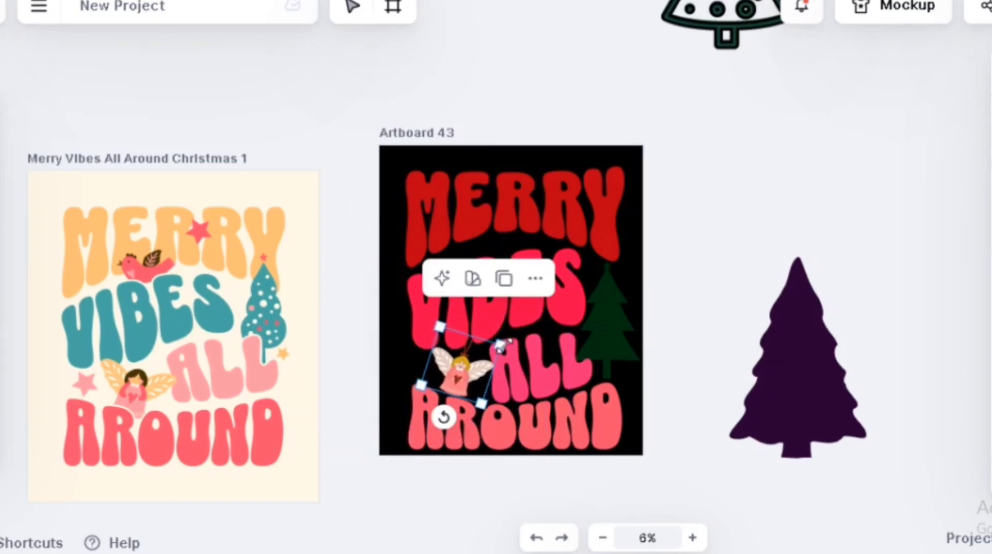
left_click_drag(500, 345, 510, 340)
left_click_drag(458, 378, 456, 378)
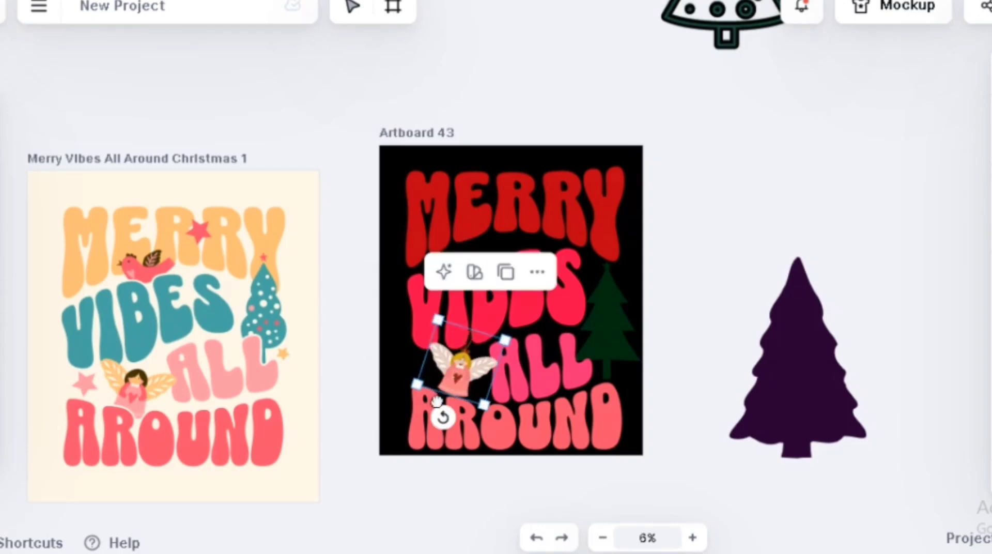
key("Escape")
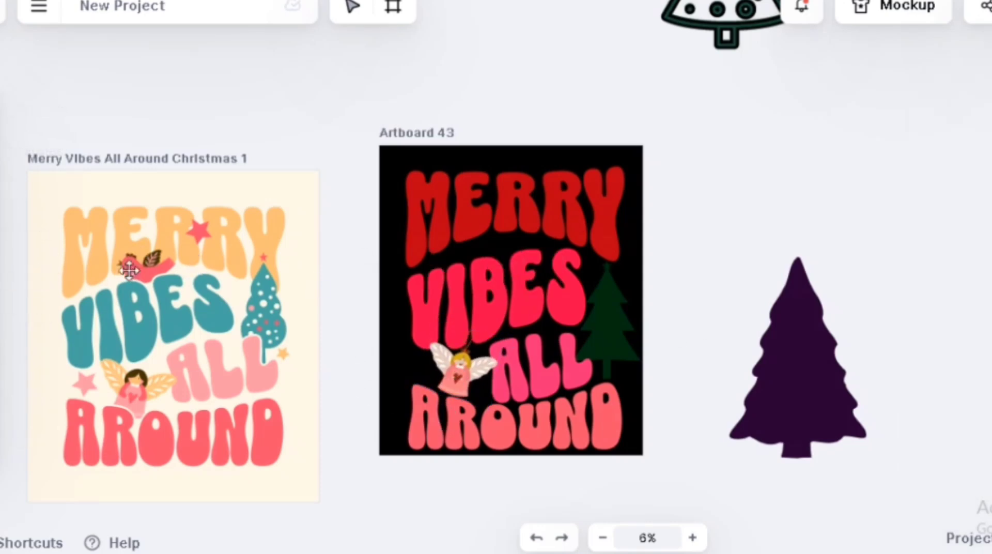
Search the elements library for BIRD and expand the results to full width
mouse_move(36, 151)
left_click(31, 234)
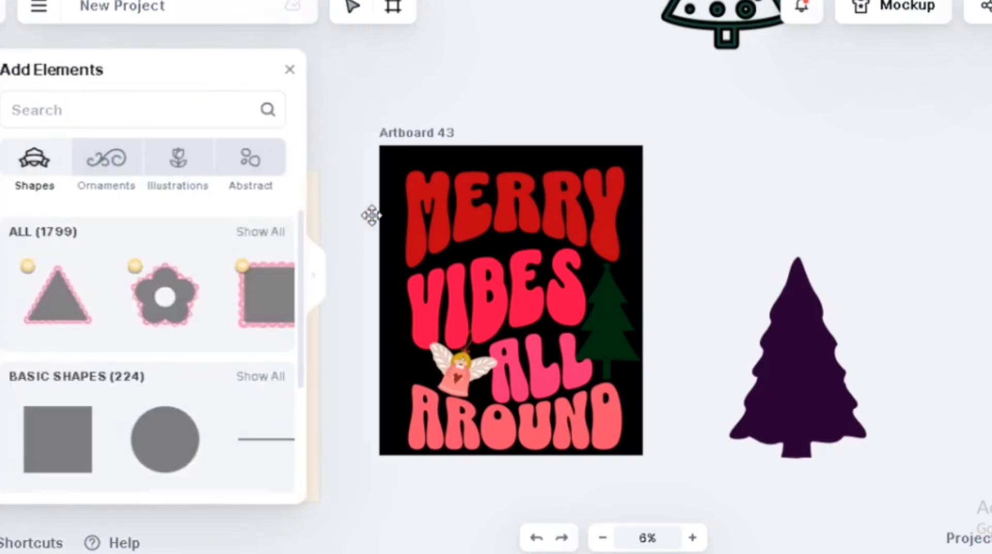
left_click(99, 109)
type("BIRDS")
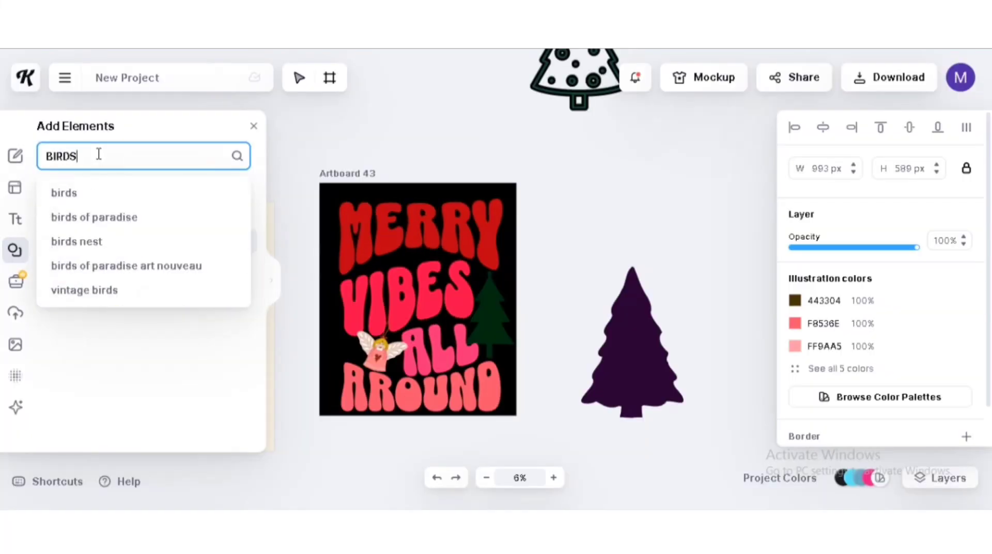
key("BackSpace")
key("Return")
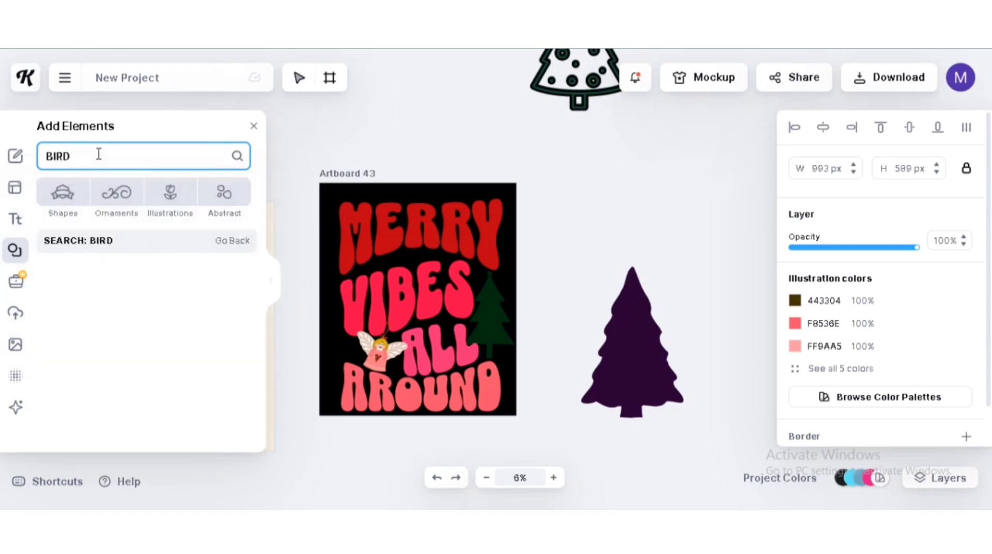
left_click(274, 282)
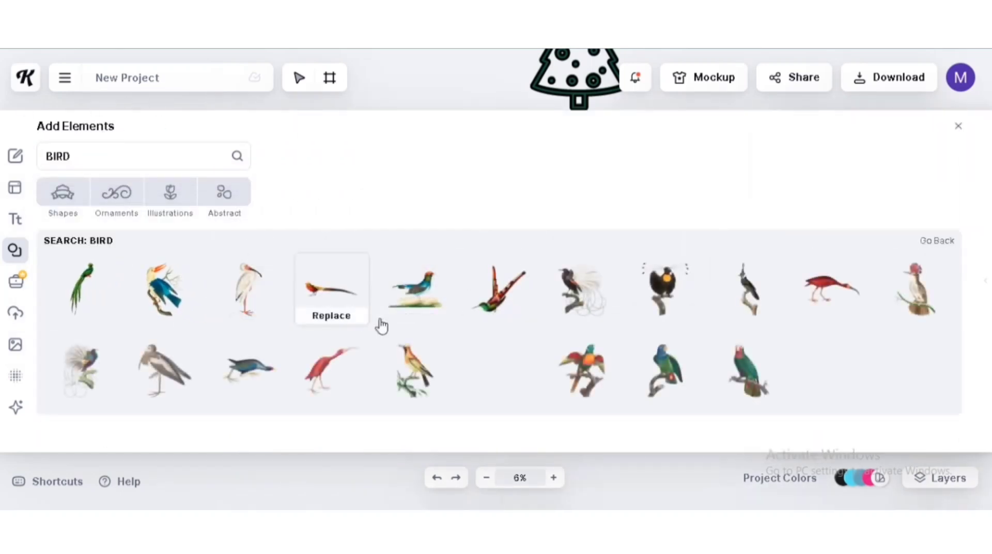
Add the yellow bird with the dark leaf-shaped wing from the bird results to the design
scroll(380, 326, "down", 2)
scroll(414, 326, "down", 5)
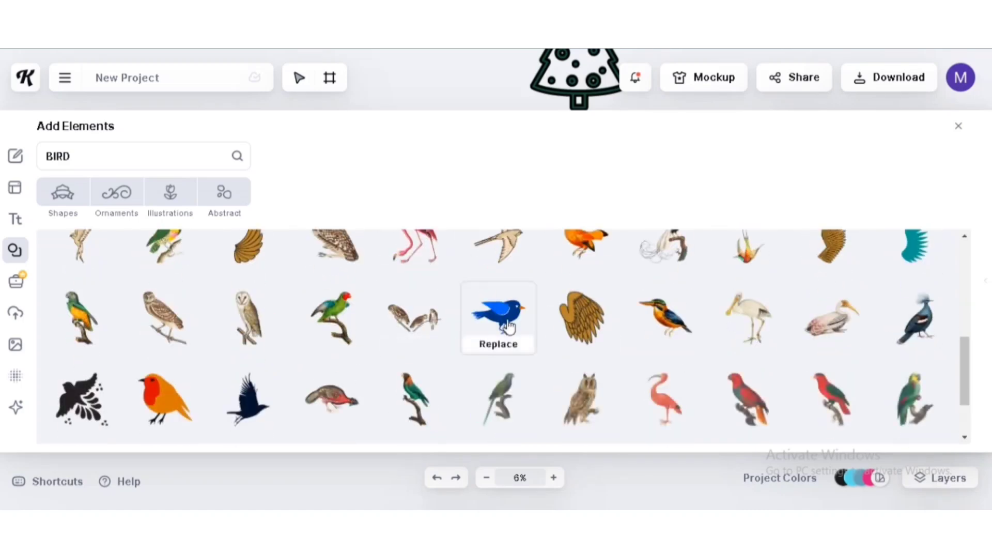
scroll(501, 321, "down", 3)
scroll(448, 316, "down", 2)
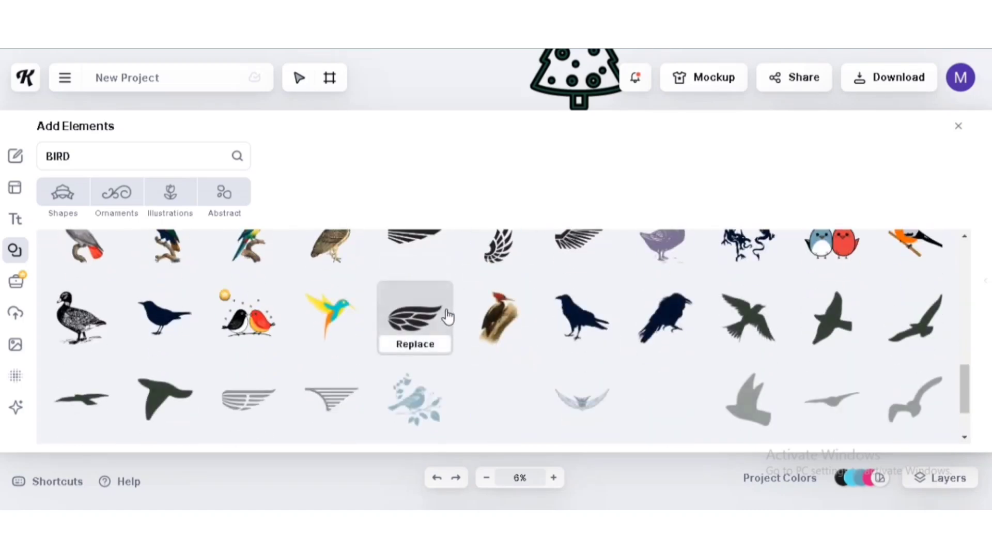
scroll(504, 321, "down", 2)
scroll(462, 313, "down", 3)
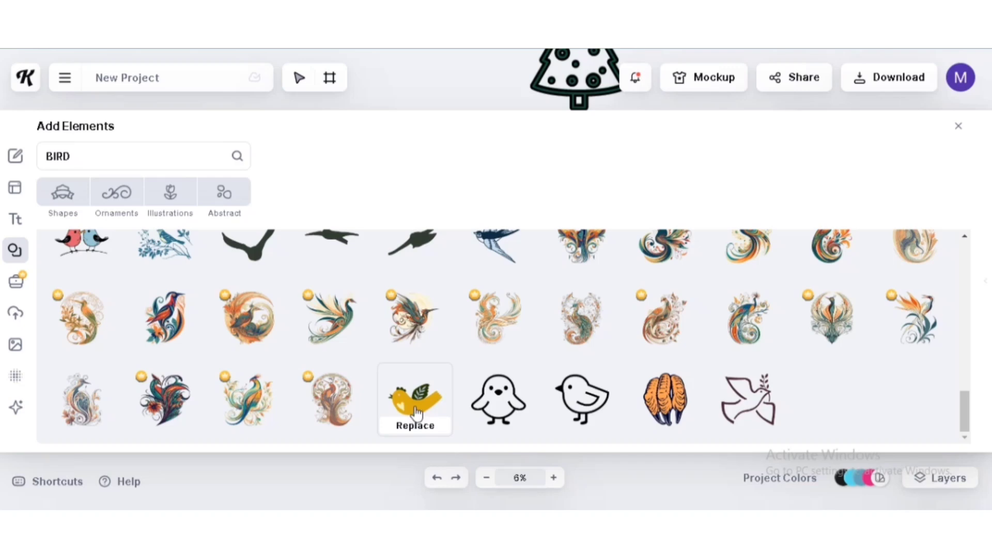
left_click(416, 413)
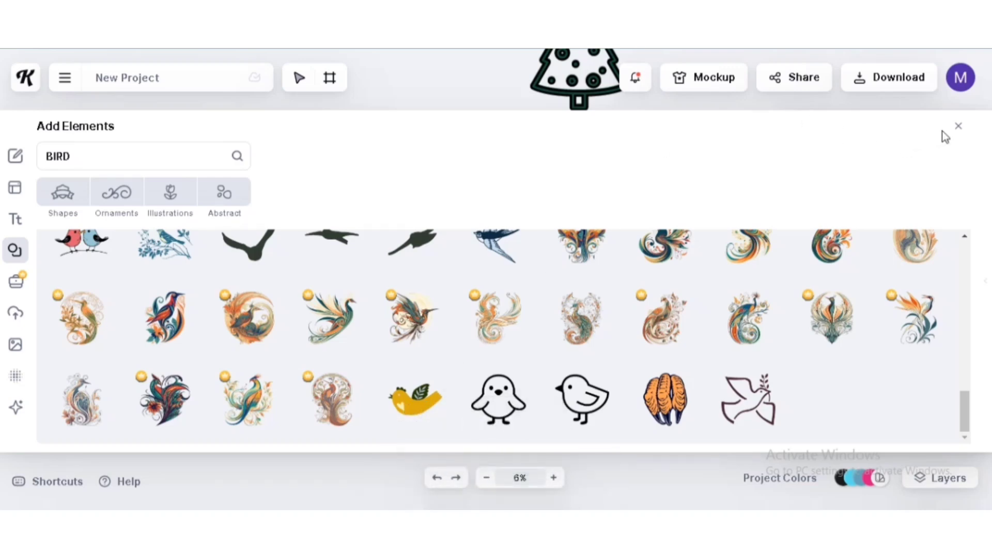
left_click(959, 128)
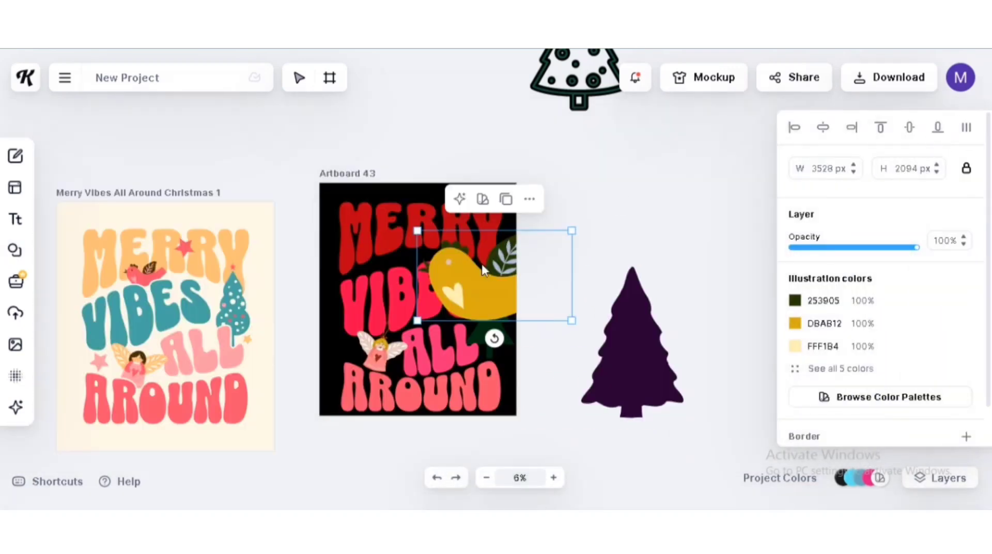
Shrink the yellow bird to about 1623 × 963 px and place it between MERRY and VIBES on Artboard 43
left_click_drag(469, 284, 342, 263)
left_click_drag(216, 273, 412, 127)
left_click_drag(490, 77, 422, 116)
left_click_drag(393, 147, 408, 254)
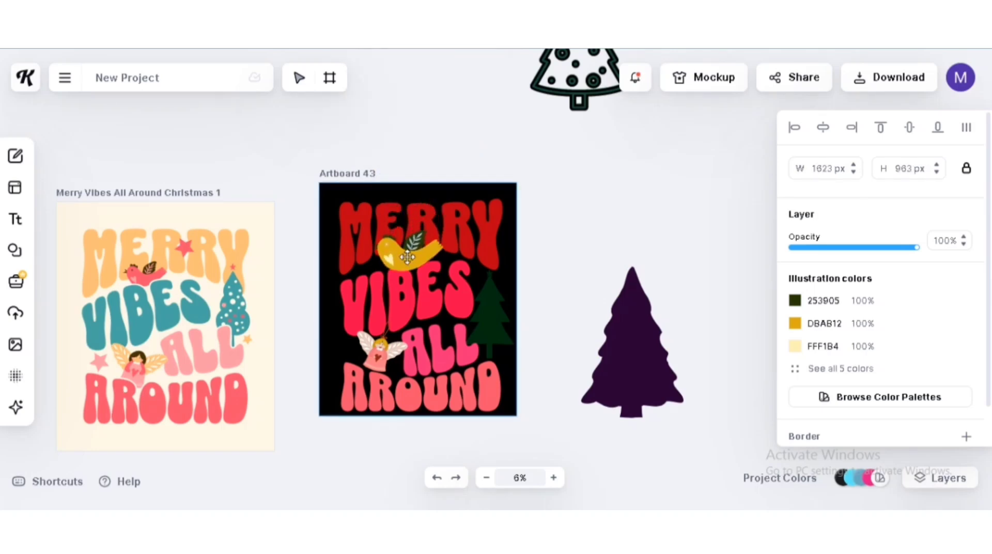
Try sending the yellow bird behind the lettering, and restore it to the front of the layer order
right_click(408, 257)
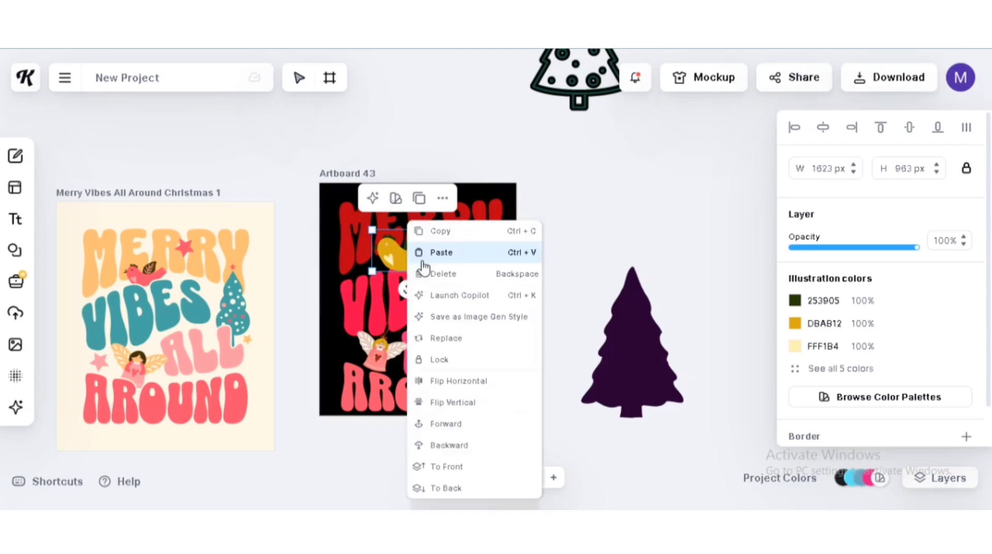
left_click(446, 486)
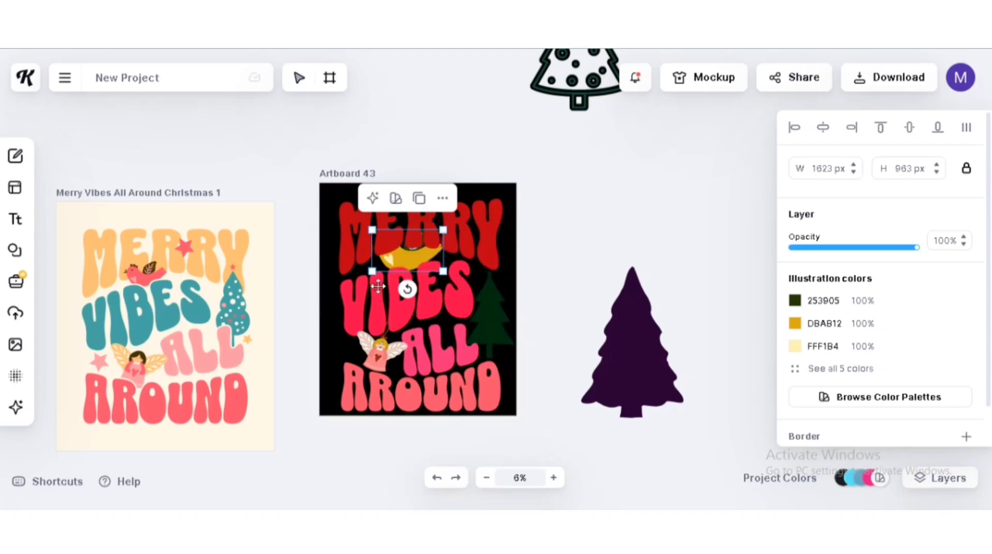
right_click(411, 253)
left_click(455, 465)
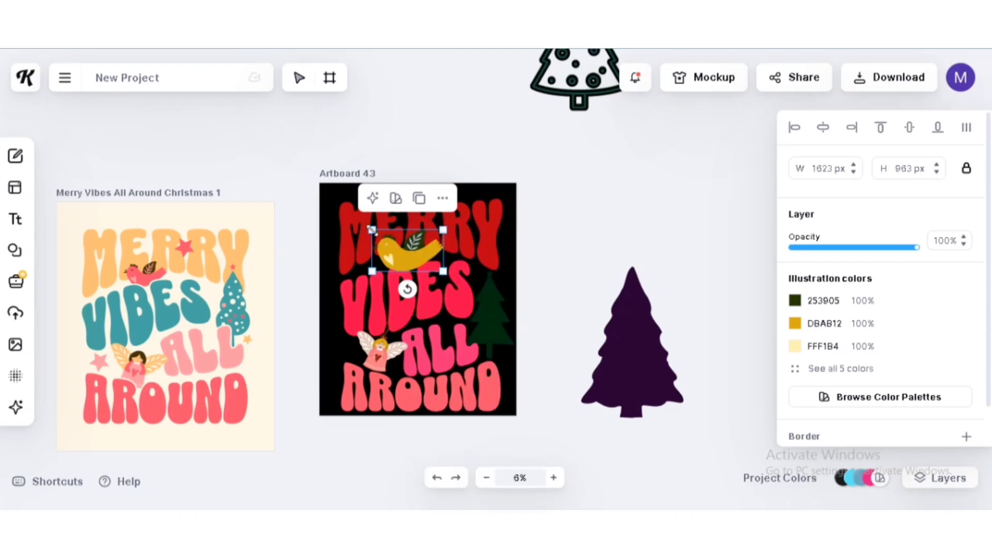
Shrink the yellow bird further to about 1117 × 663 px, keeping it between MERRY and VIBES
left_click_drag(373, 229, 411, 261)
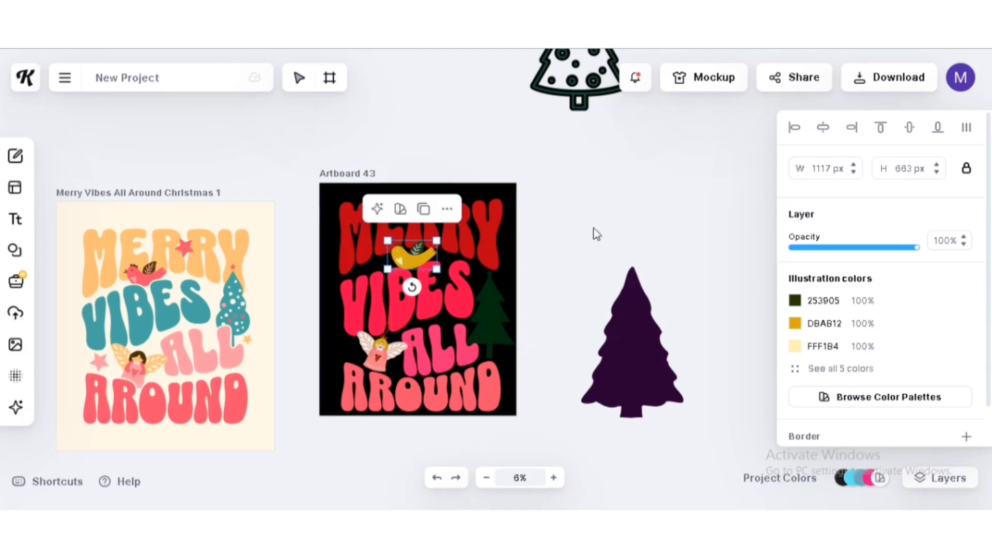
left_click(300, 488)
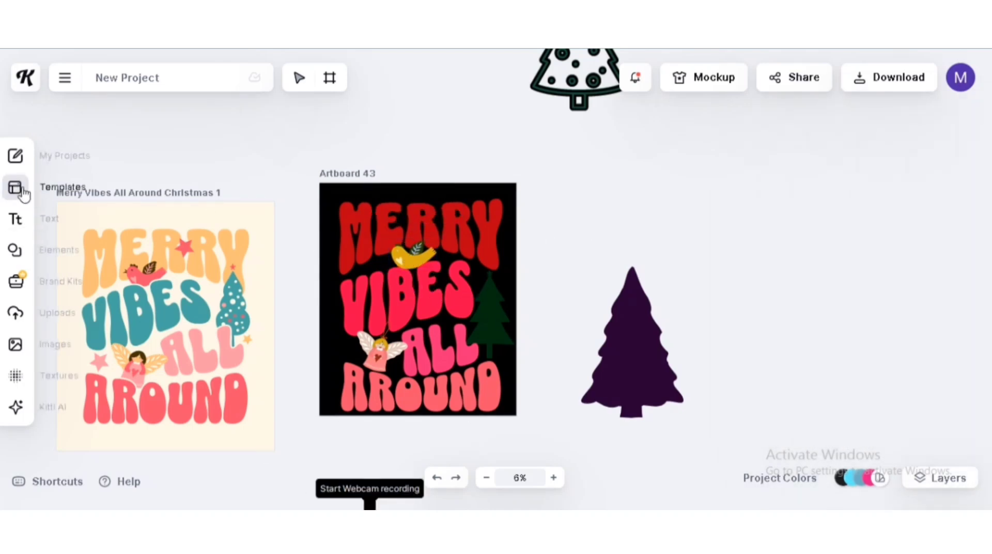
Search the elements library for HEARTS
left_click(16, 250)
key("BackSpace")
key("BackSpace")
key("BackSpace")
key("BackSpace")
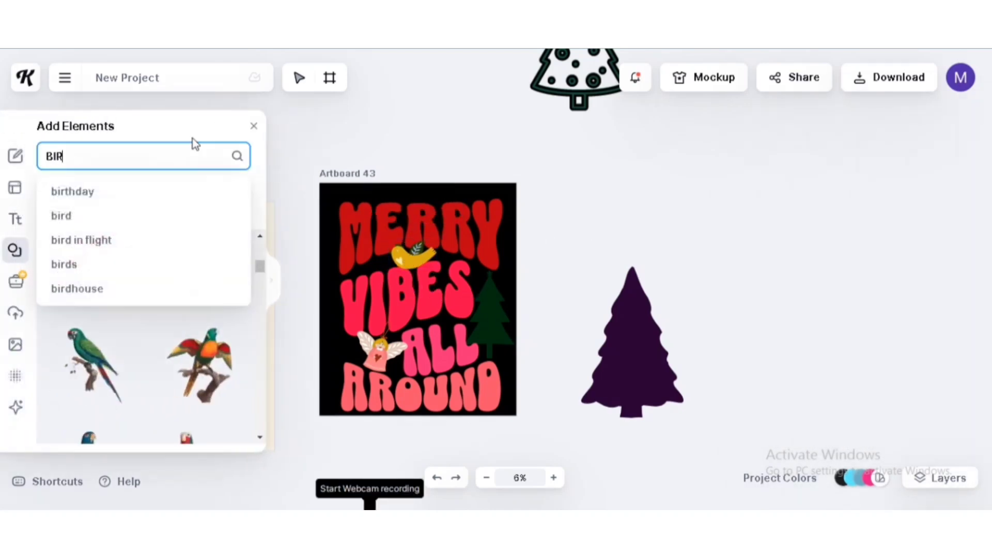
type("HEARTS")
key("Return")
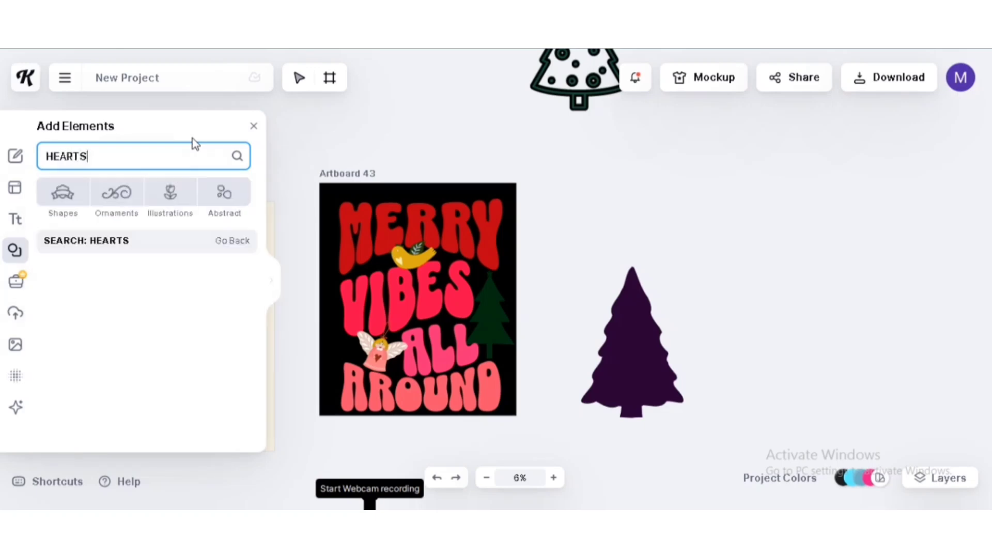
Add the solid red heart from the heart results and park it beside Artboard 43, above the purple tree
left_click(272, 281)
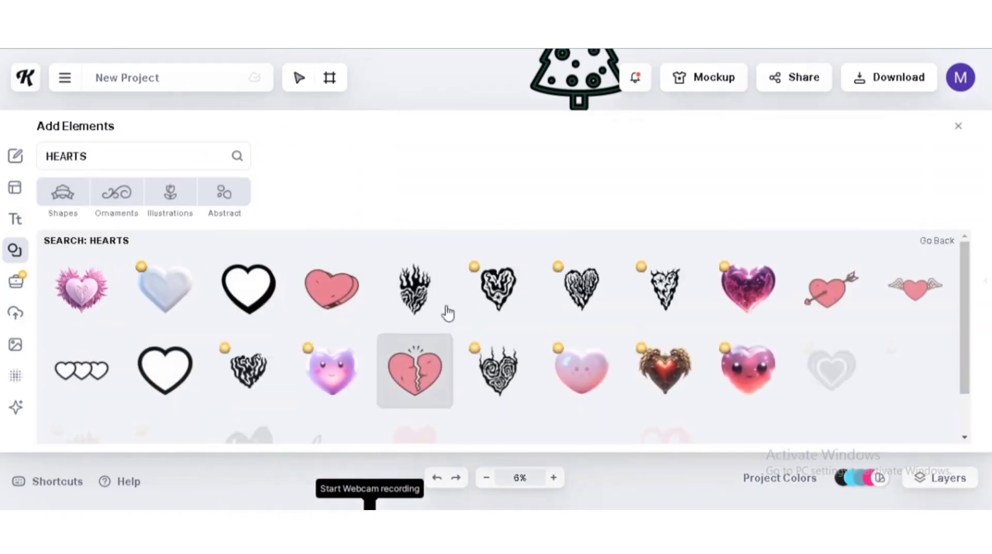
scroll(445, 313, "down", 3)
scroll(432, 333, "down", 1)
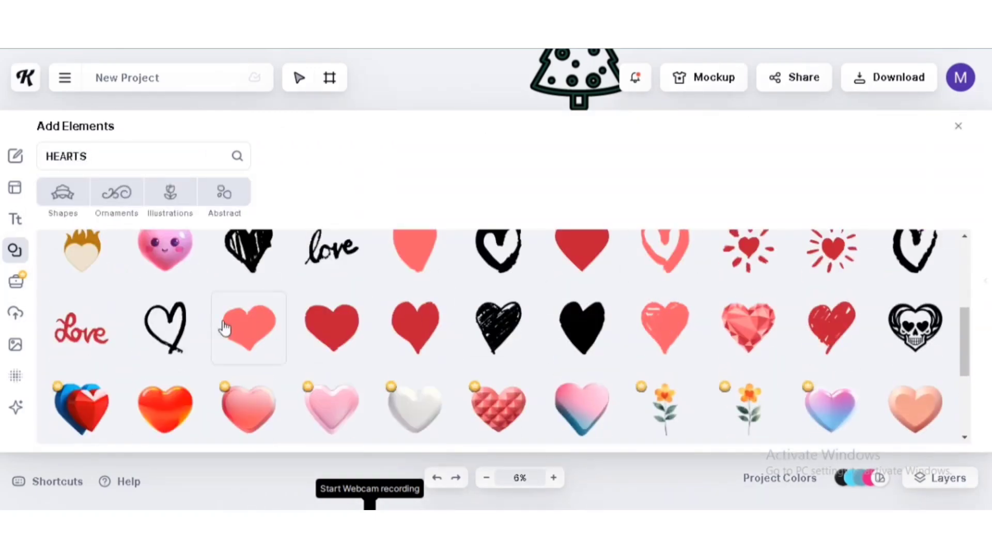
scroll(351, 329, "down", 2)
scroll(310, 337, "up", 3)
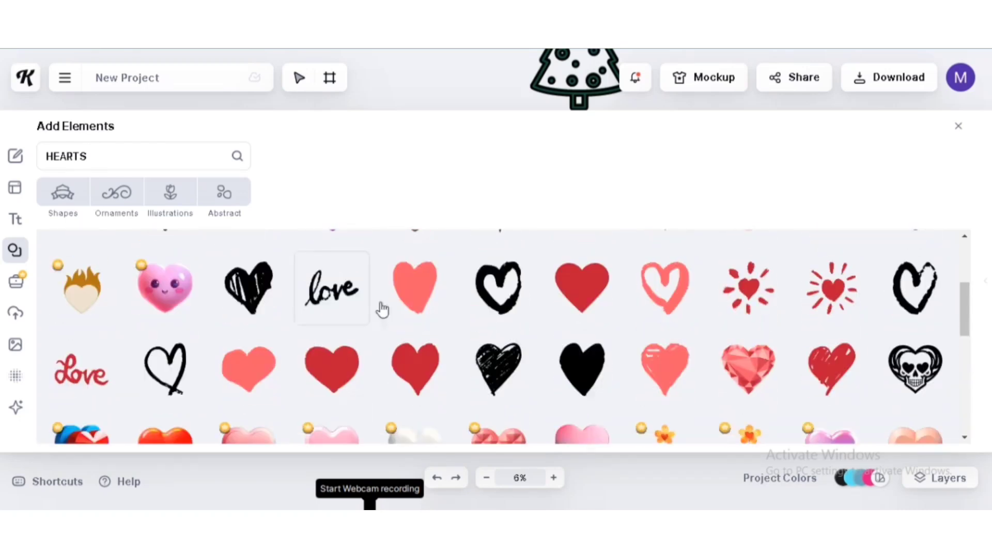
left_click(353, 366)
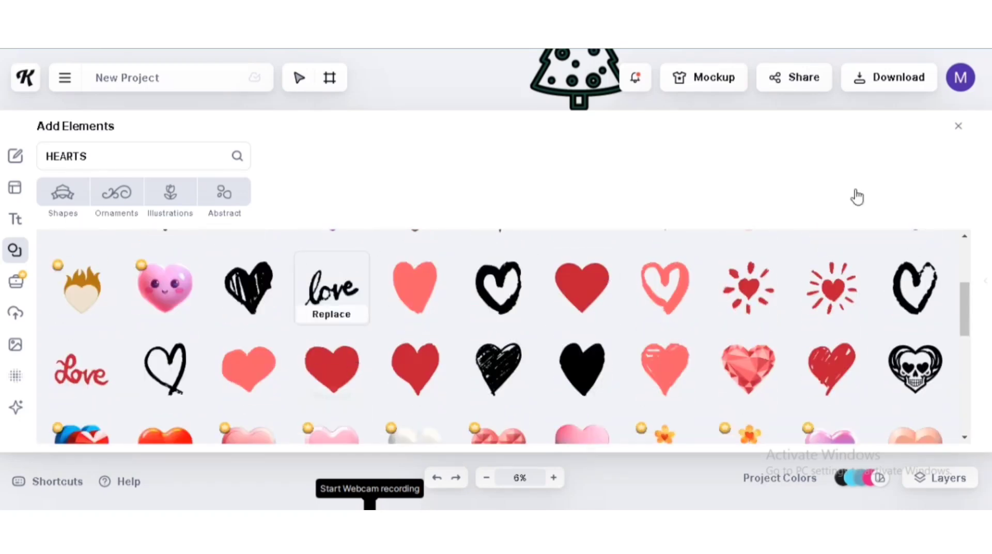
left_click(958, 127)
left_click_drag(481, 278, 635, 209)
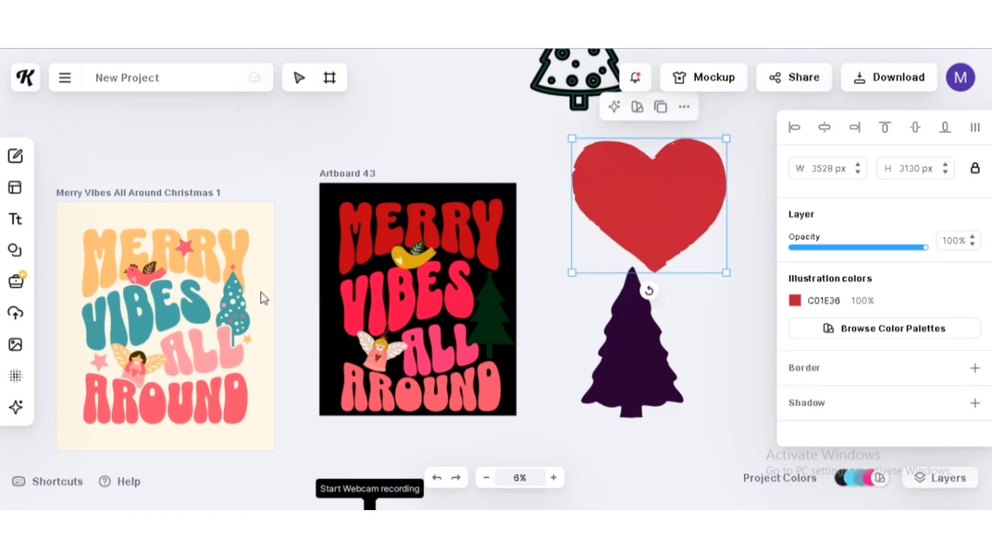
Search the elements library for STARS
left_click(15, 249)
key("ctrl+a")
key("BackSpace")
type("STARS")
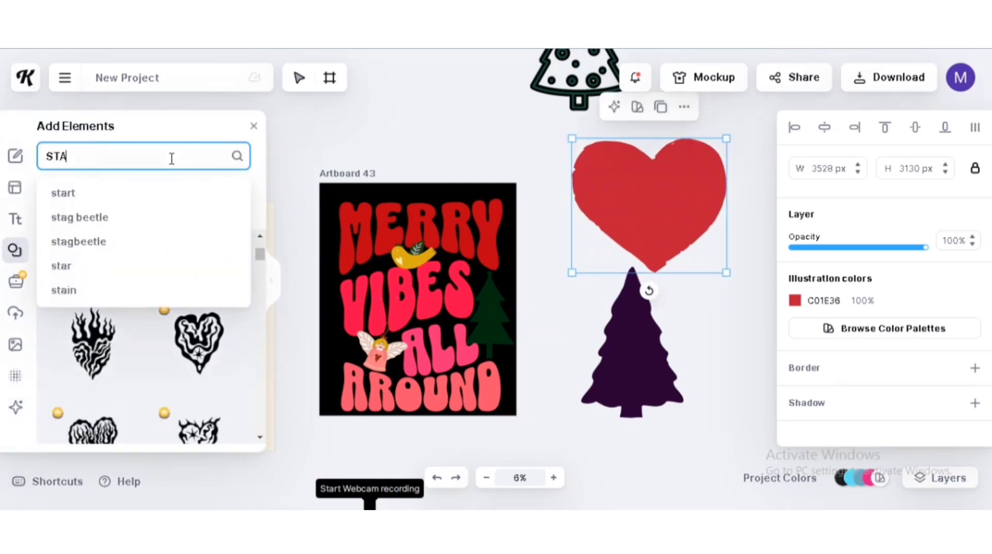
key("Return")
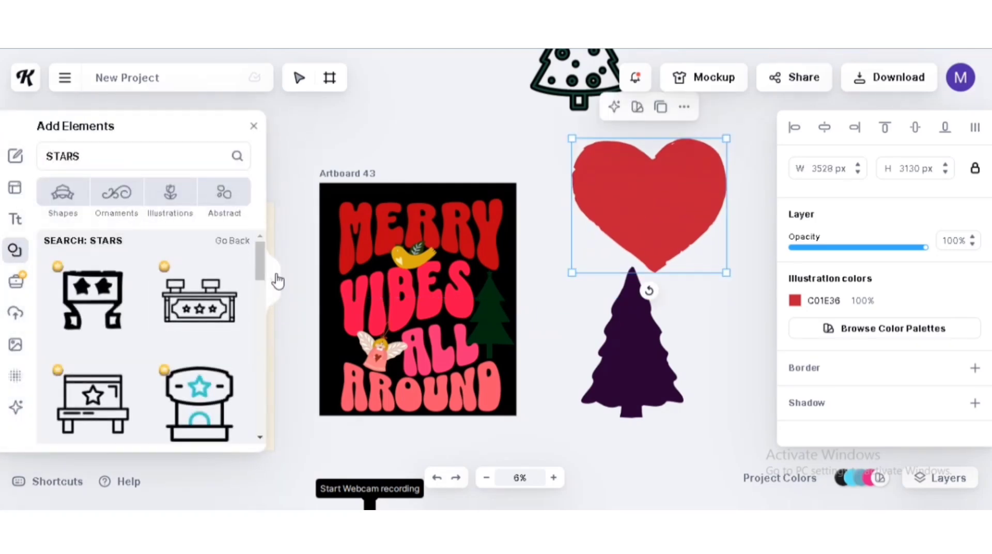
Find the black five-pointed star with the white and blue outline in the star results and add it to the design
left_click(274, 282)
scroll(491, 357, "down", 10)
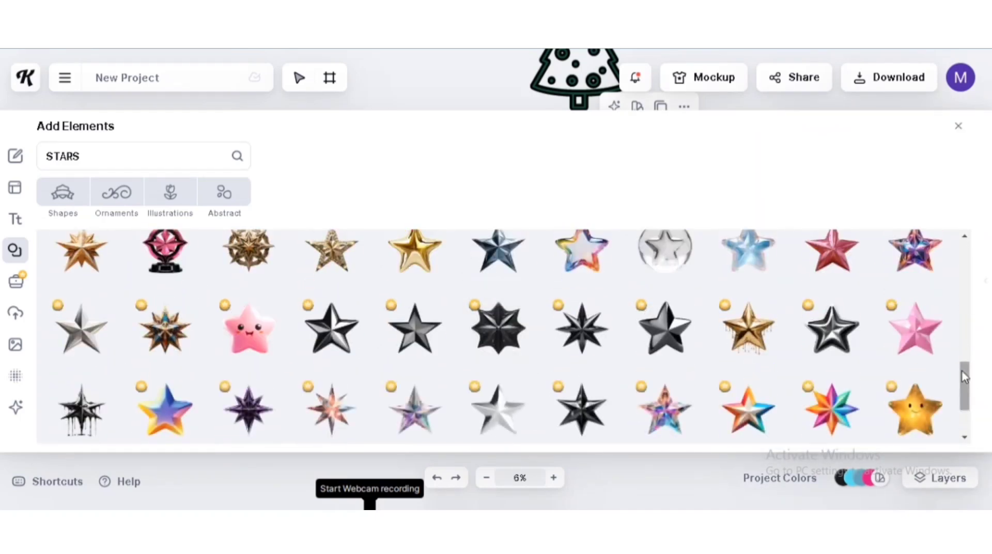
scroll(971, 410, "down", 3)
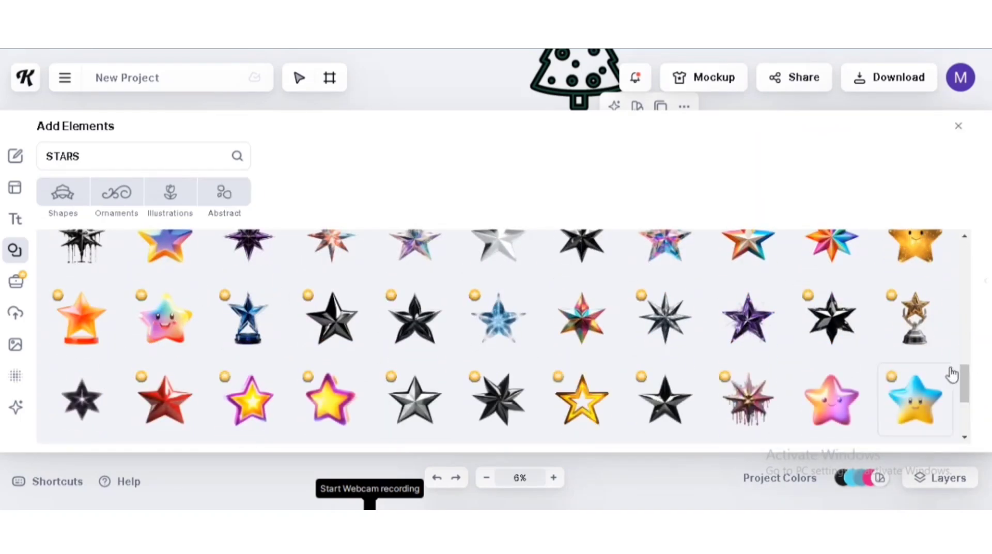
scroll(970, 426, "down", 3)
scroll(970, 429, "down", 5)
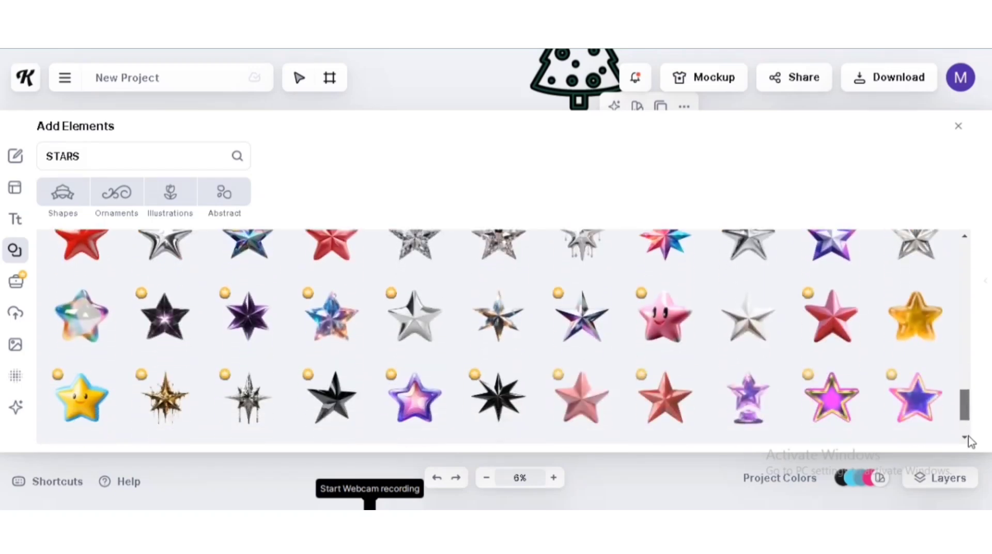
scroll(969, 398, "down", 2)
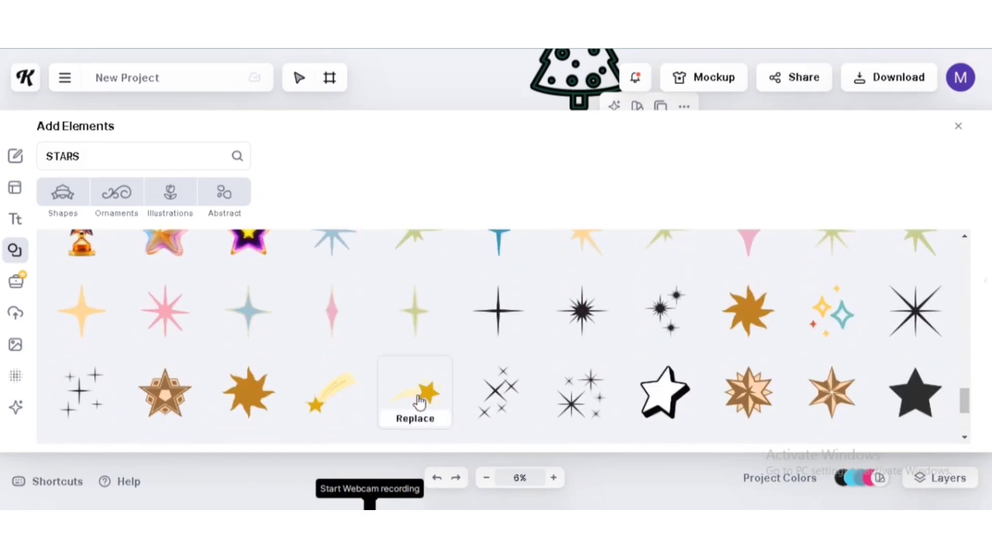
scroll(536, 354, "up", 1)
scroll(460, 323, "down", 3)
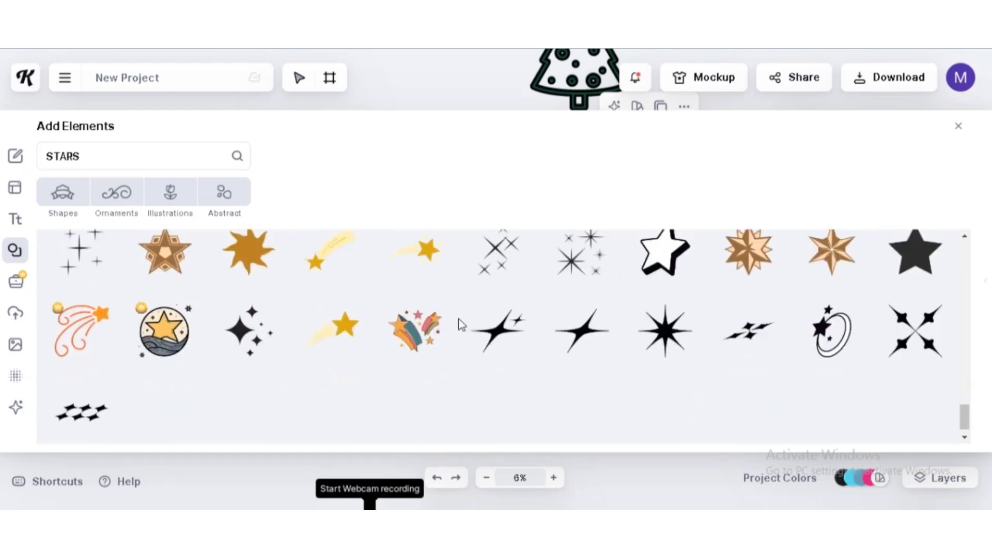
scroll(460, 323, "down", 5)
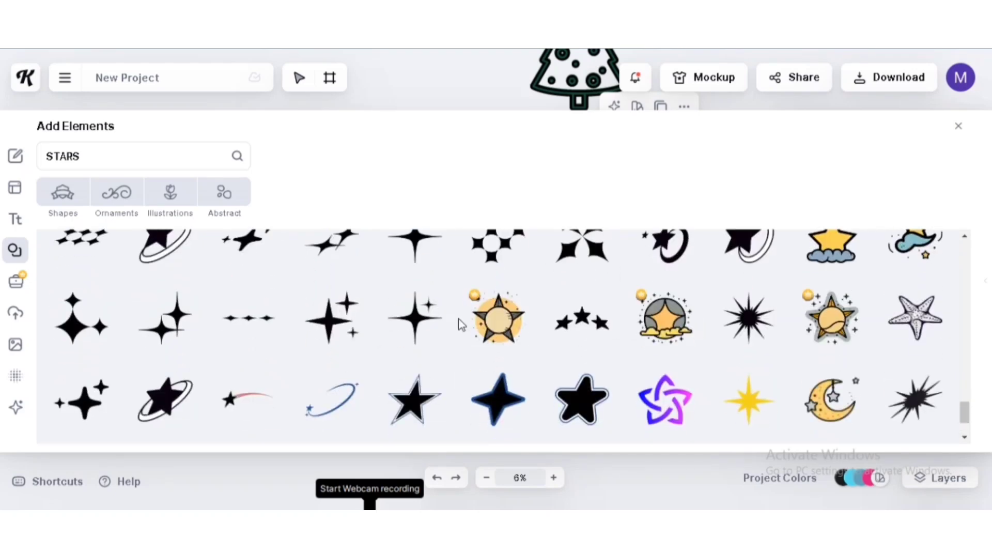
scroll(461, 324, "down", 3)
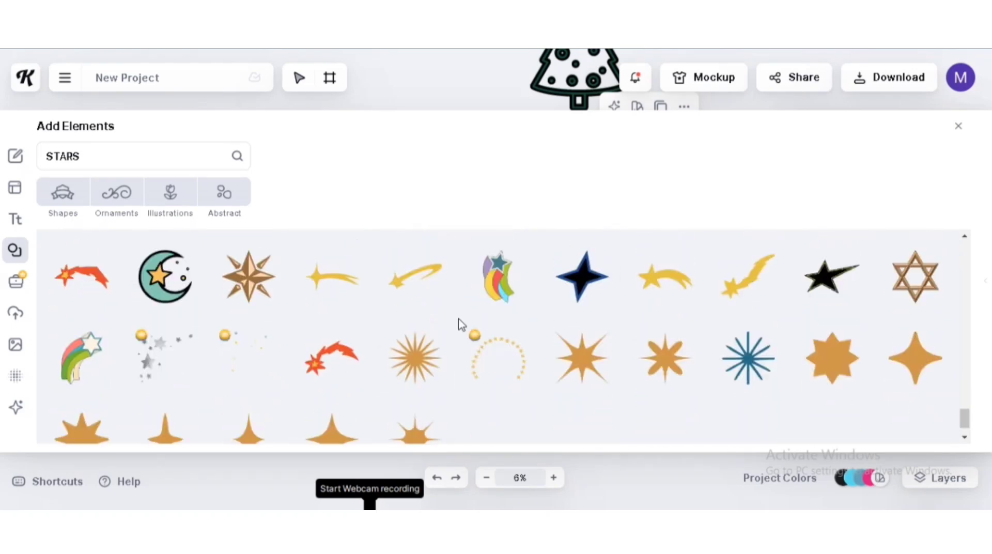
scroll(460, 324, "up", 3)
scroll(554, 372, "up", 1)
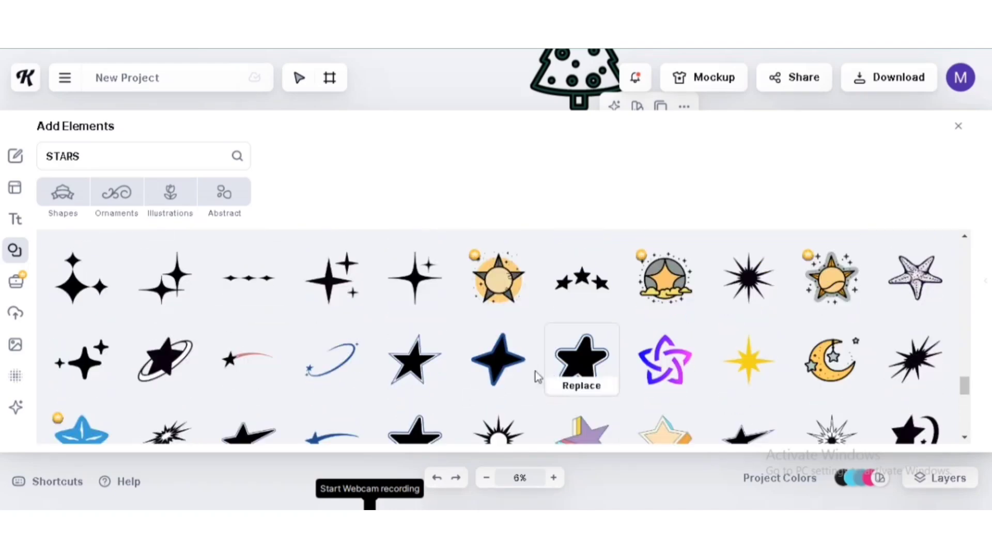
scroll(75, 380, "down", 1)
scroll(565, 368, "up", 1)
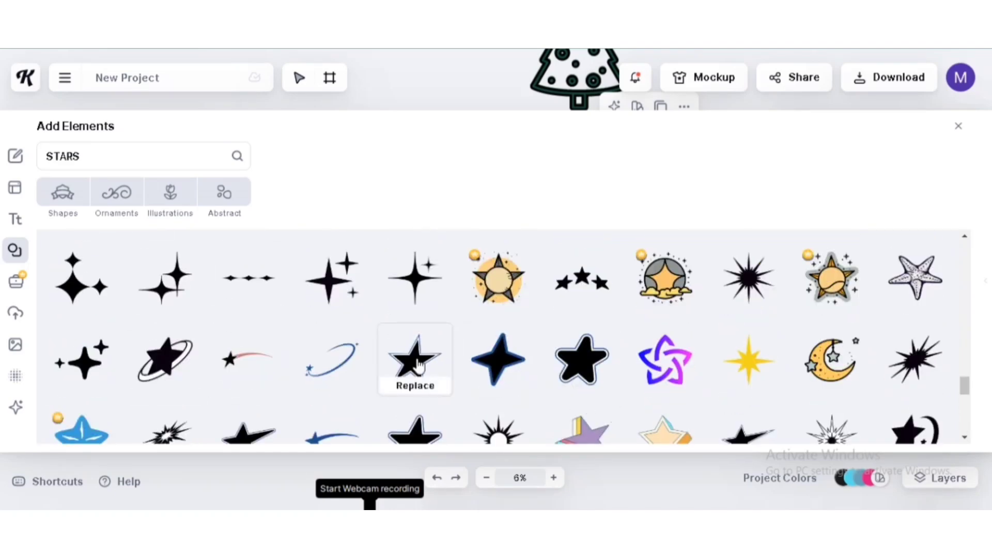
left_click(442, 371)
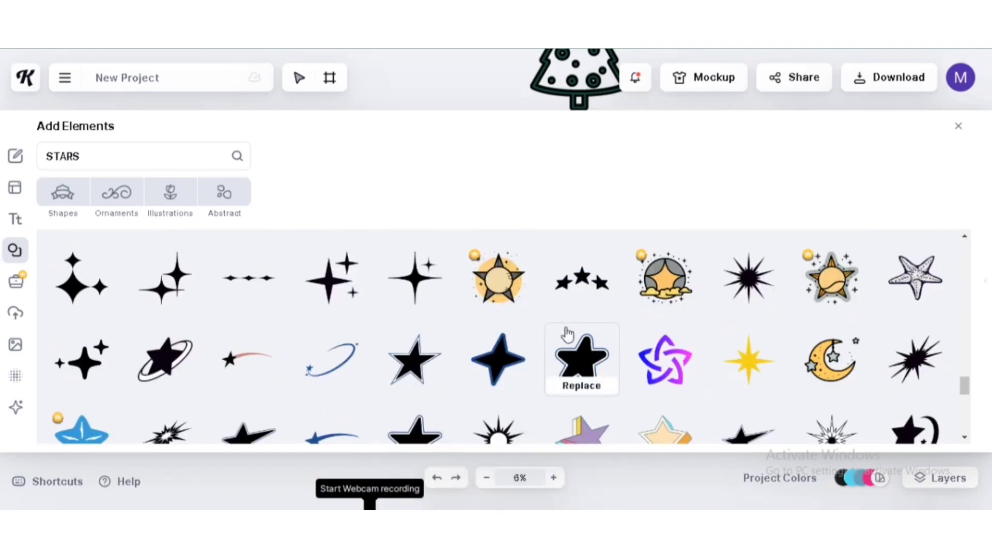
Add the yellow eight-pointed star and the plain dark five-pointed star from the star results
scroll(567, 333, "up", 1)
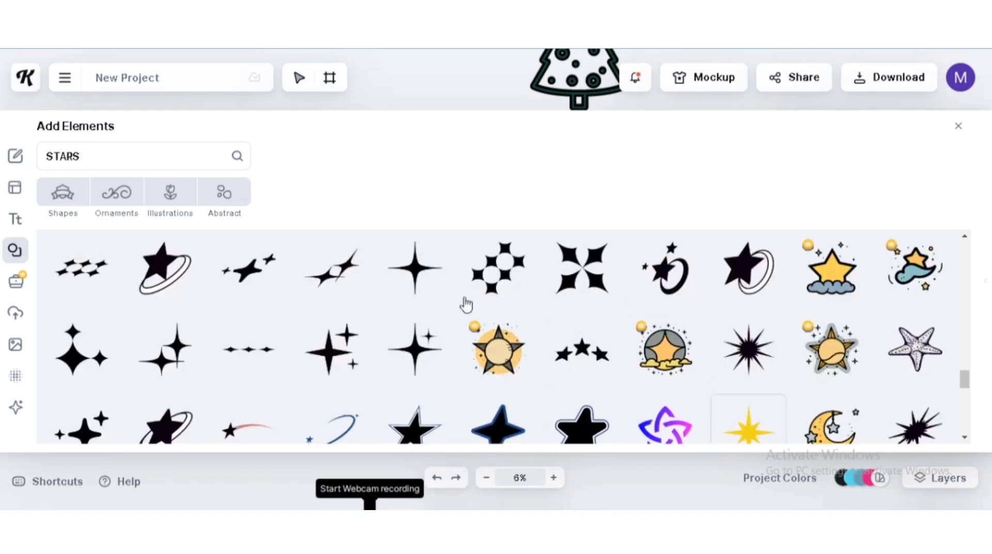
scroll(466, 305, "up", 3)
scroll(537, 310, "up", 1)
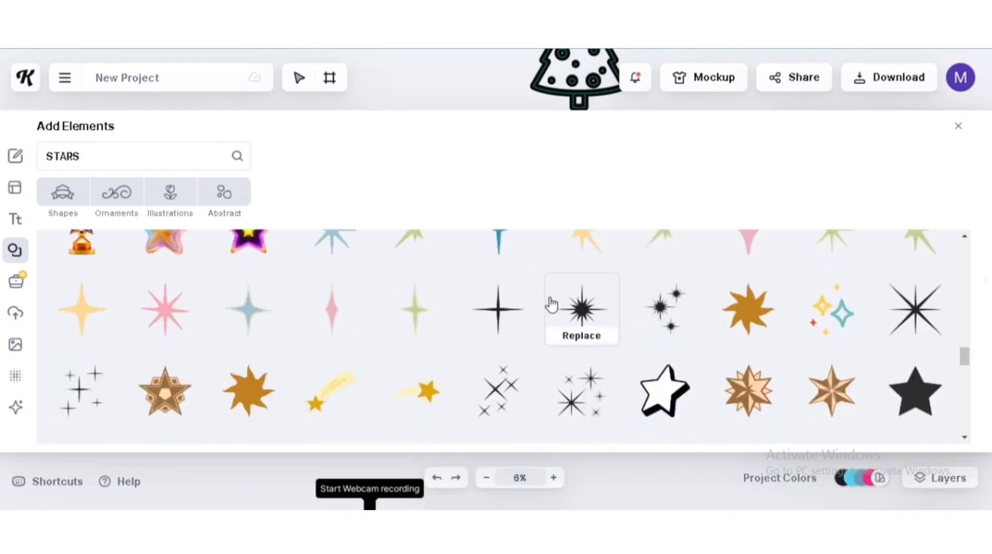
left_click(915, 390)
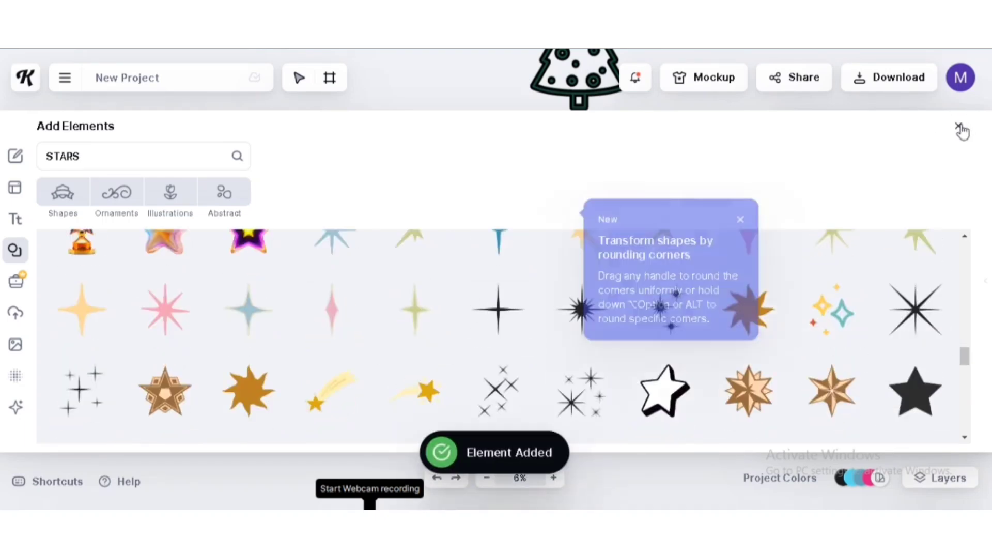
left_click(959, 126)
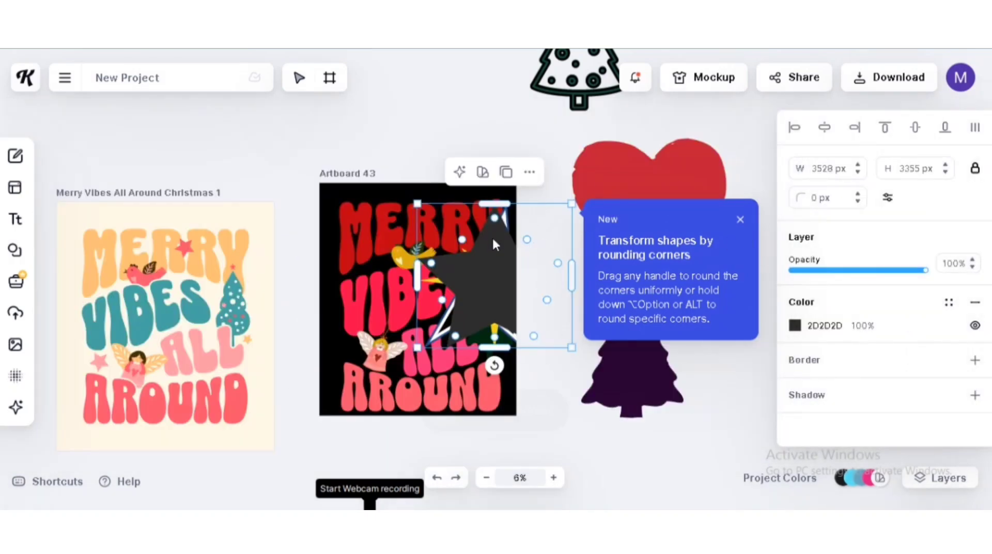
Shrink the plain dark star to about 393 × 373 px, recolor it F4EDDE, and place it just left of the angel
left_click_drag(492, 243, 346, 305)
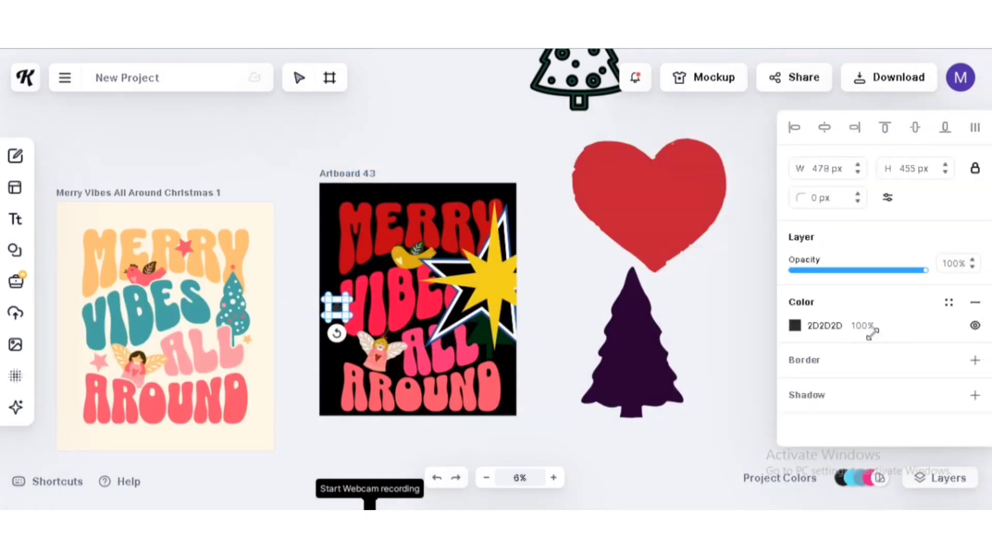
left_click(795, 325)
left_click(591, 380)
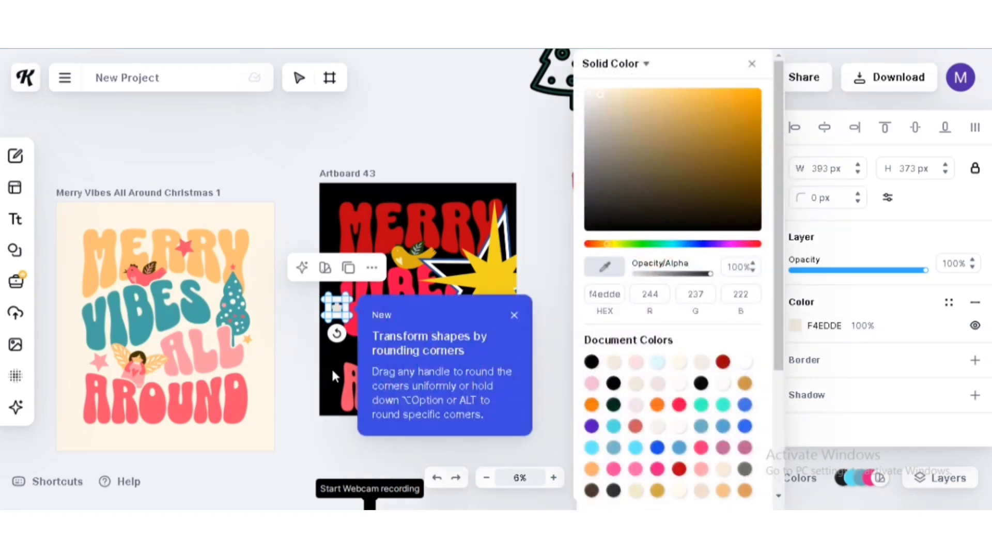
left_click(307, 370)
left_click(349, 346)
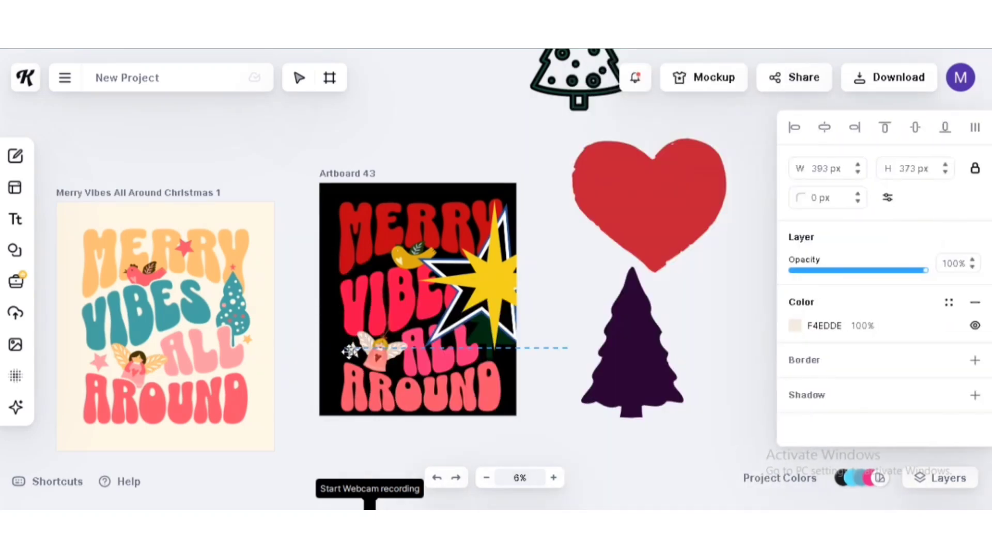
Move the yellow star off Artboard 43, and shrink the outlined star to sit on top of the green tree
left_click_drag(494, 283, 600, 261)
left_click_drag(484, 204, 491, 173)
left_click_drag(462, 134, 488, 271)
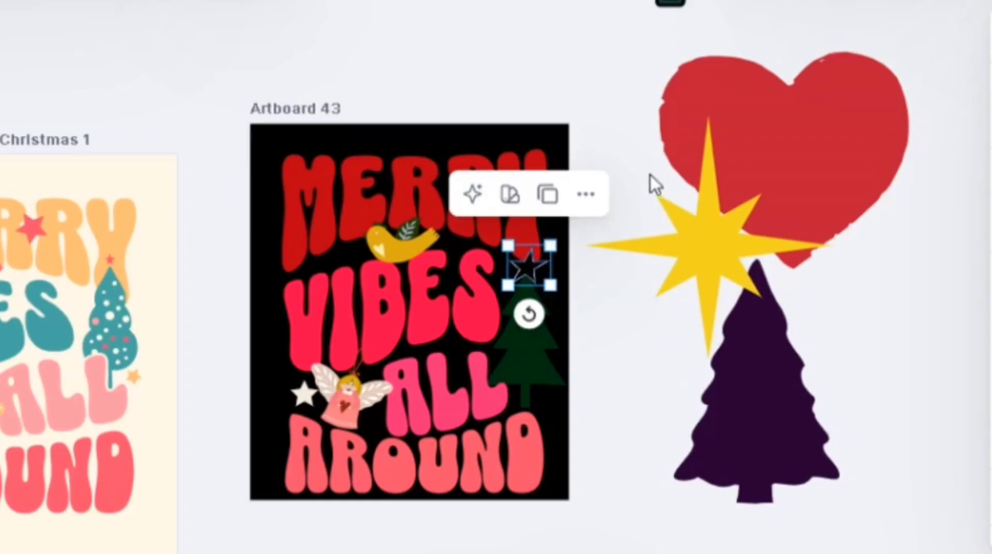
Move the yellow star farther from Artboard 43, over the right edge of the red heart
left_click(687, 222)
left_click(875, 443)
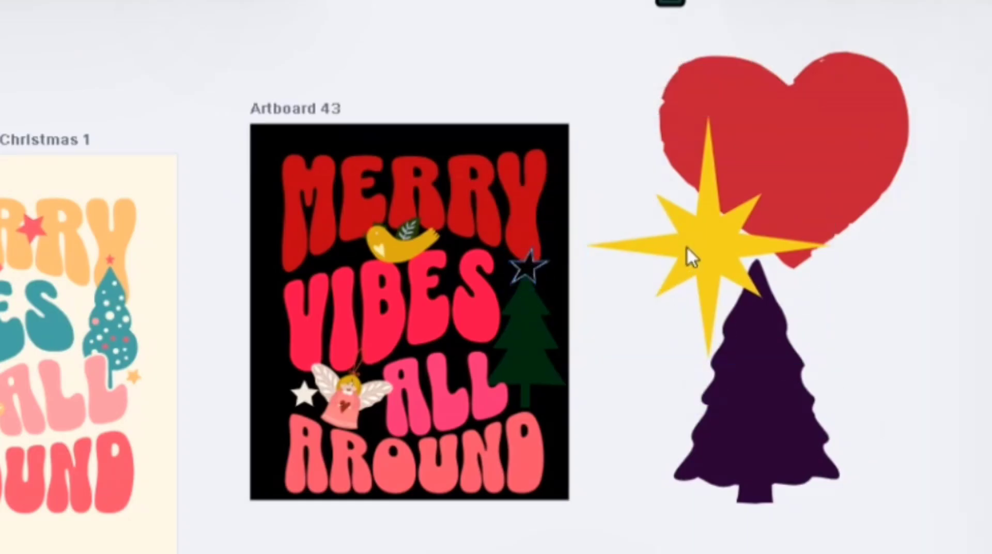
left_click_drag(760, 236, 925, 206)
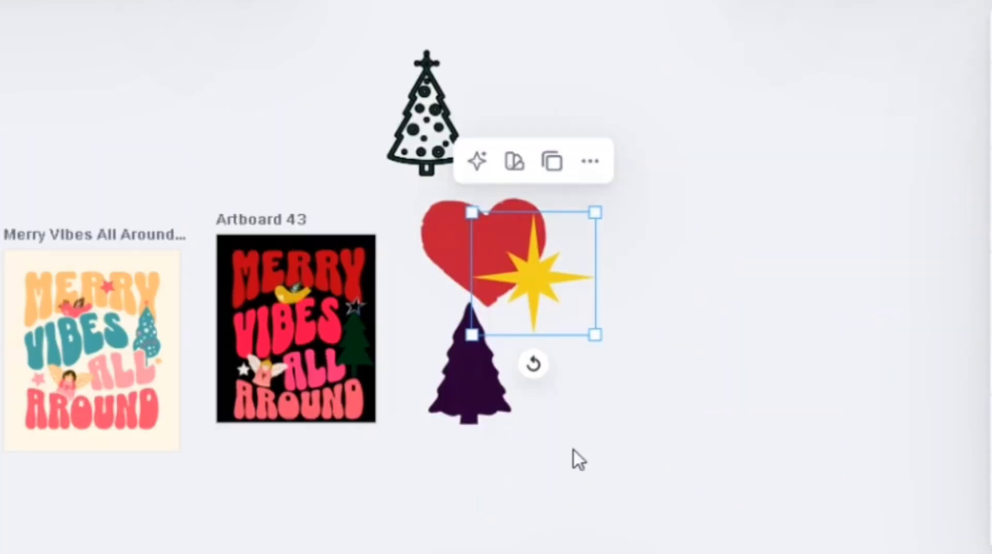
left_click(577, 552)
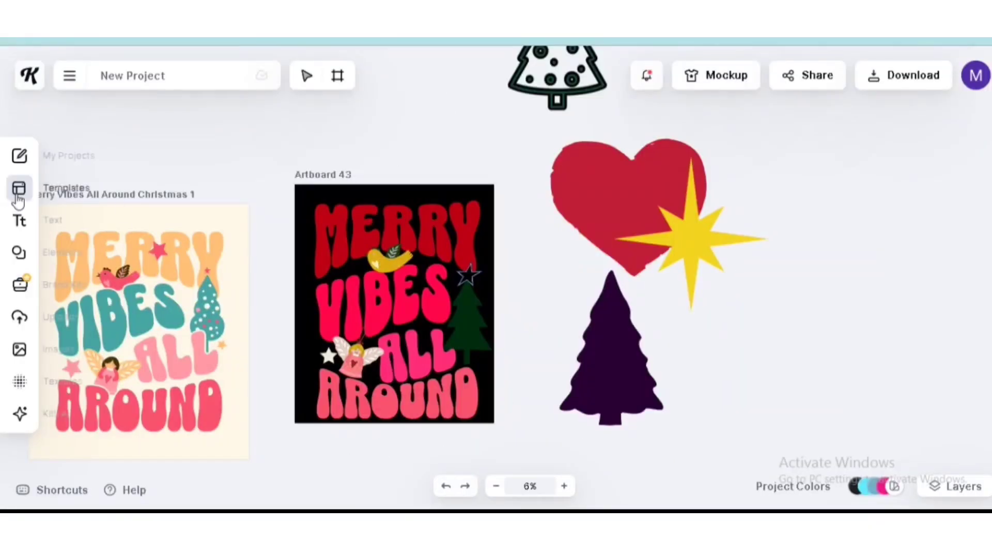
Search the elements library for SNOWFLAKES
left_click(19, 252)
left_click(92, 154)
key("BackSpace")
key("BackSpace")
key("BackSpace")
key("BackSpace")
key("BackSpace")
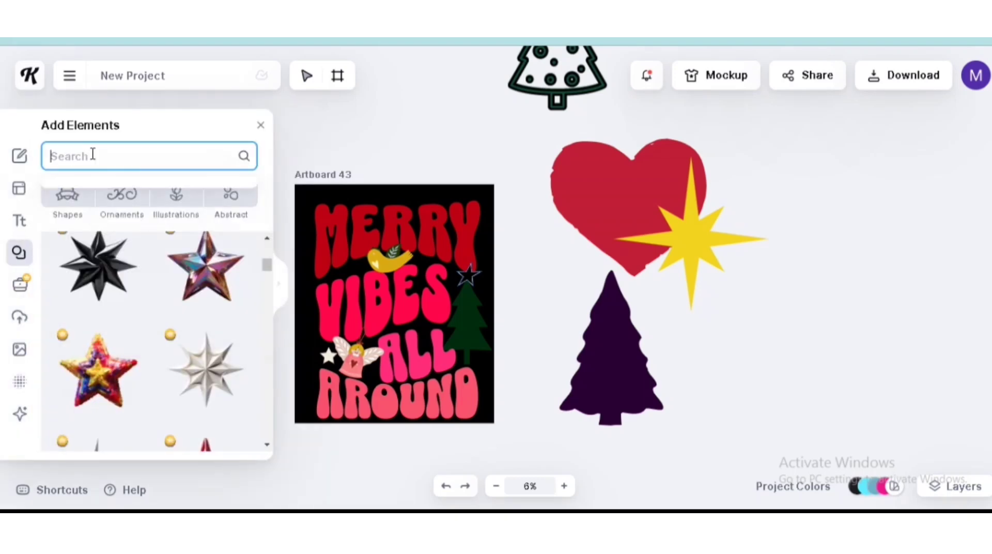
type("SNOWFLAKES")
key("Return")
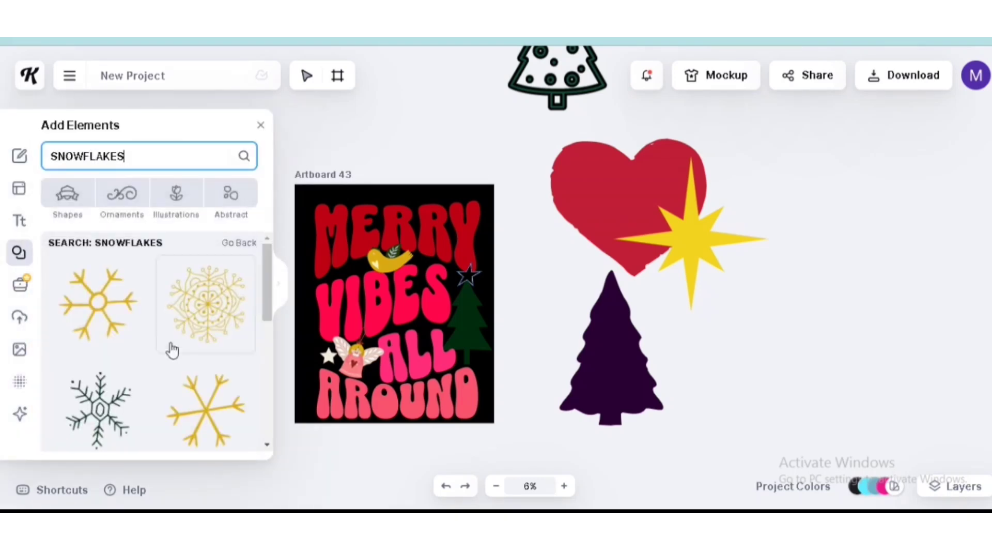
Add the simple six-branched gold snowflake from the results and recolor it with a swatch from the document colors
scroll(170, 347, "down", 5)
scroll(143, 358, "up", 5)
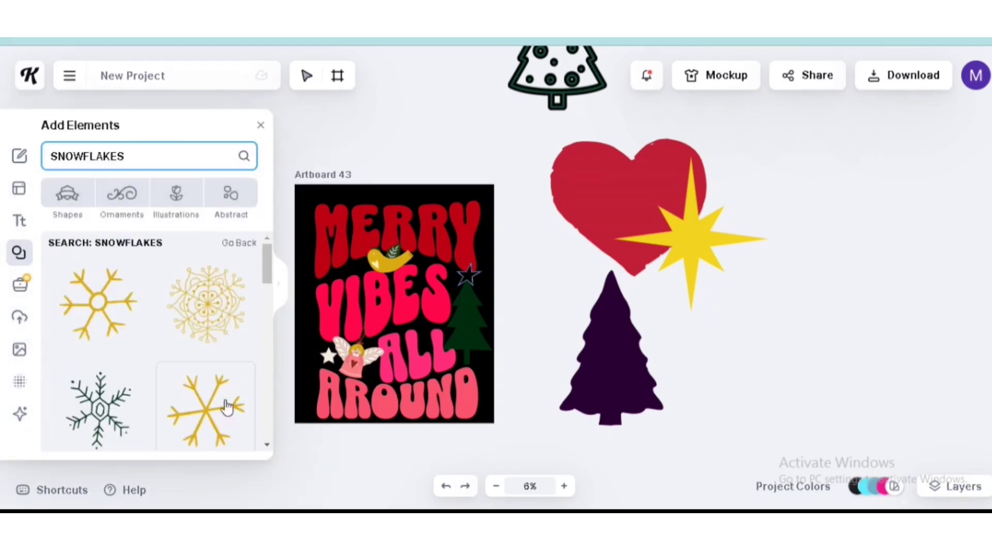
left_click(185, 382)
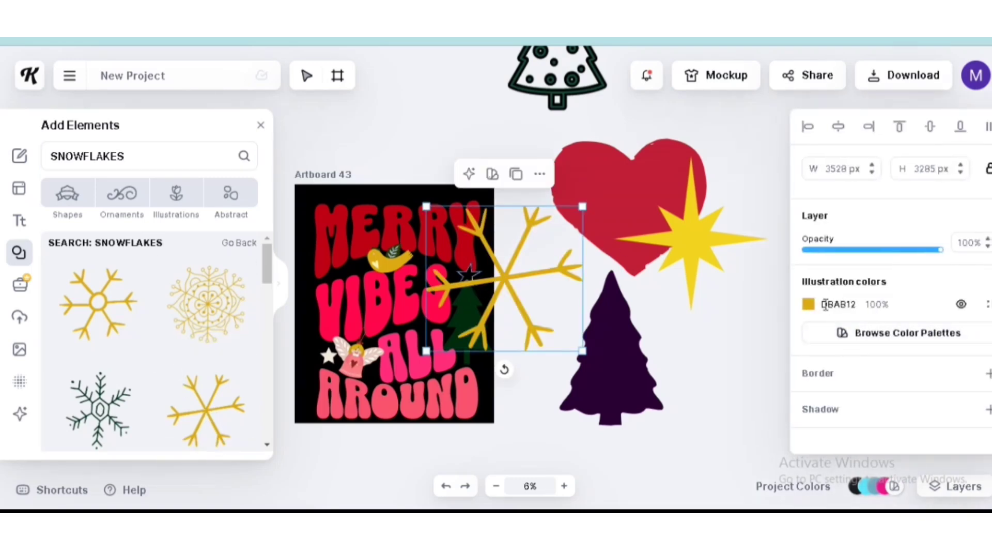
left_click(808, 303)
left_click(628, 377)
Add the bold gold six-branched snowflake from the expanded SNOWFLAKES results
left_click(279, 283)
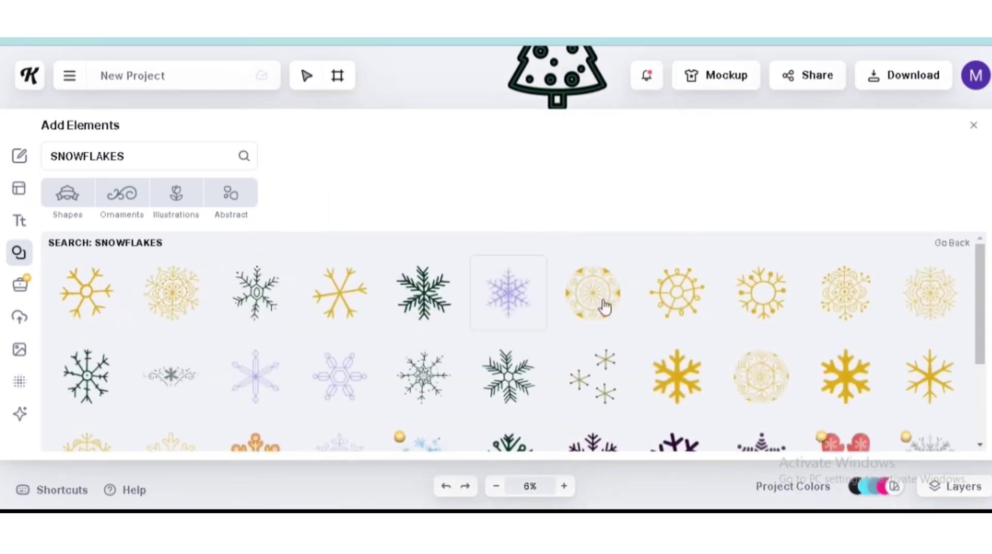
scroll(622, 327, "down", 2)
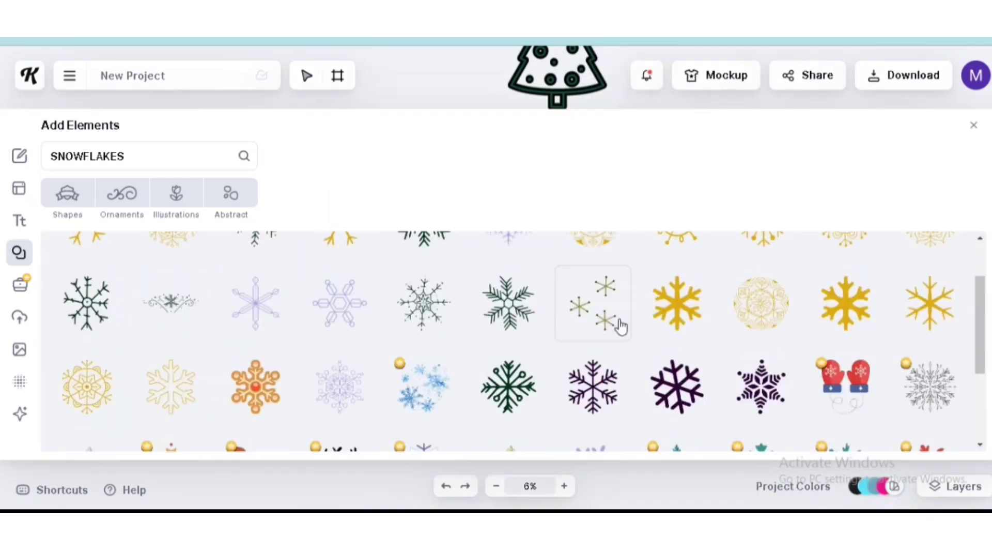
left_click(678, 301)
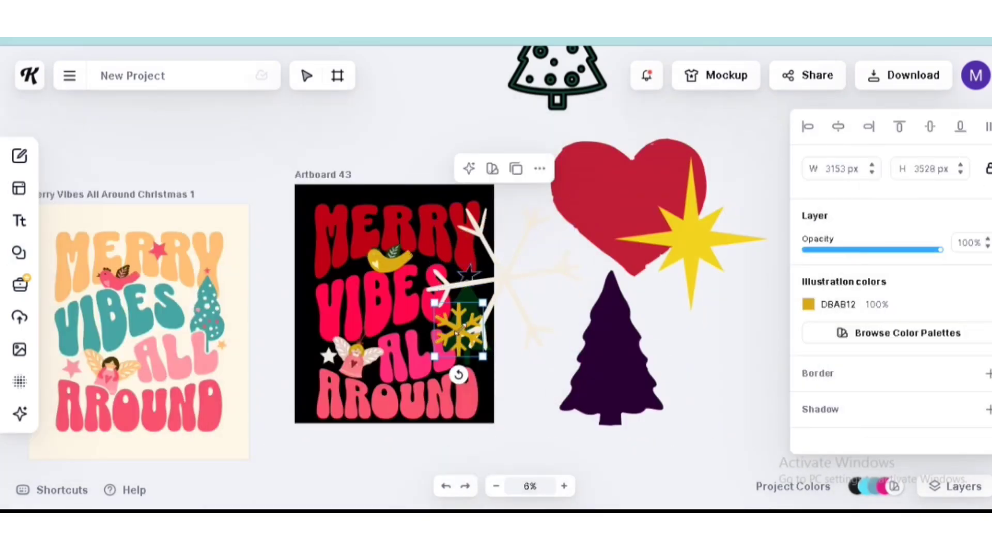
Place the bold snowflake, recolored F4EDDE, over MERRY at about 391 by 438 px, with a copy above the end of AROUND
left_click_drag(459, 330, 418, 221)
left_click(809, 305)
left_click(626, 368)
key("ctrl+v")
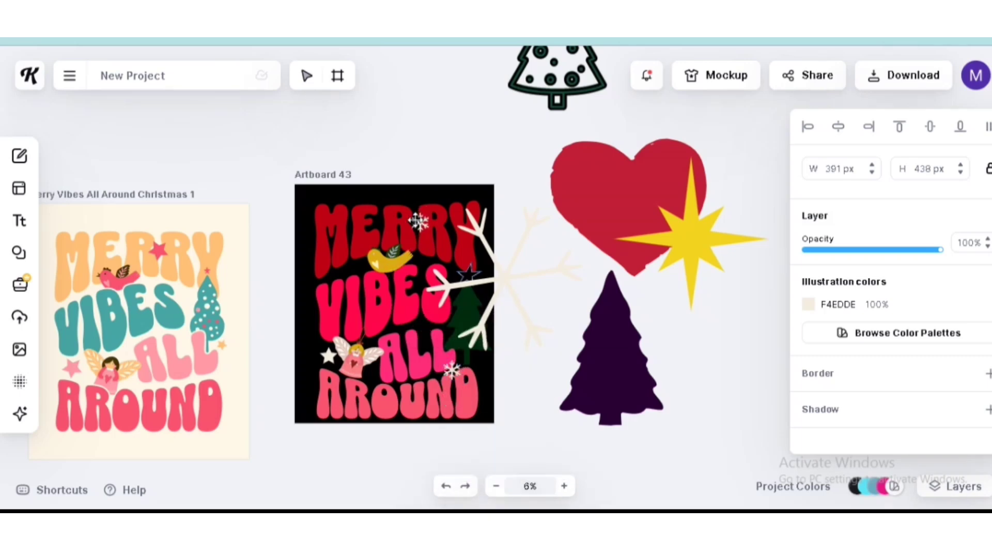
Move the large cream snowflake off Artboard 43 and gather it with the purple tree around the red heart
left_click_drag(514, 281, 715, 188)
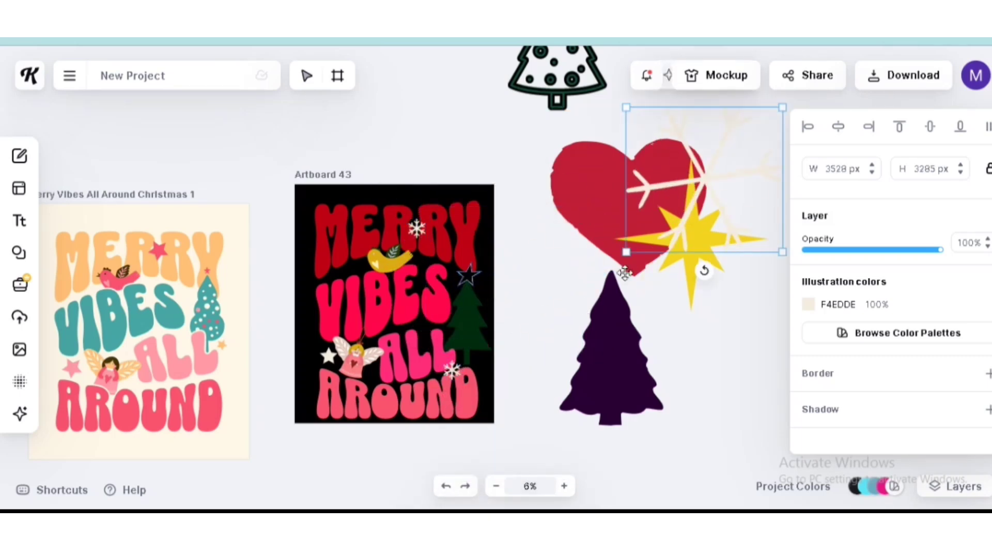
mouse_move(618, 378)
left_mouse_down()
mouse_move(676, 231)
mouse_move(607, 373)
left_mouse_up()
left_click(608, 337)
Shrink the yellow star to about 197 by 200 px on the upper part of the green tree and recolor it F4EDDE
left_click_drag(693, 441, 565, 297)
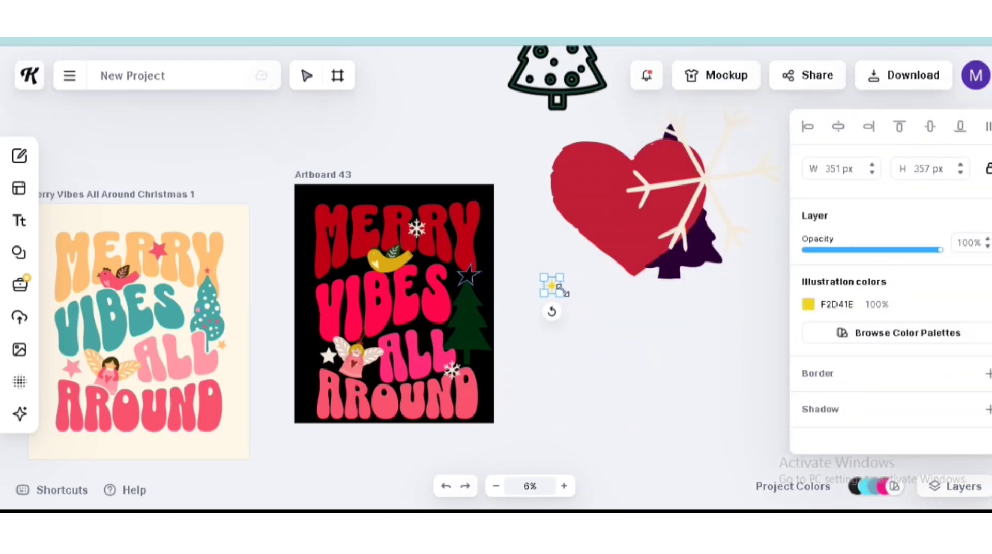
left_click(563, 487)
left_click_drag(505, 279, 327, 303)
left_click(809, 304)
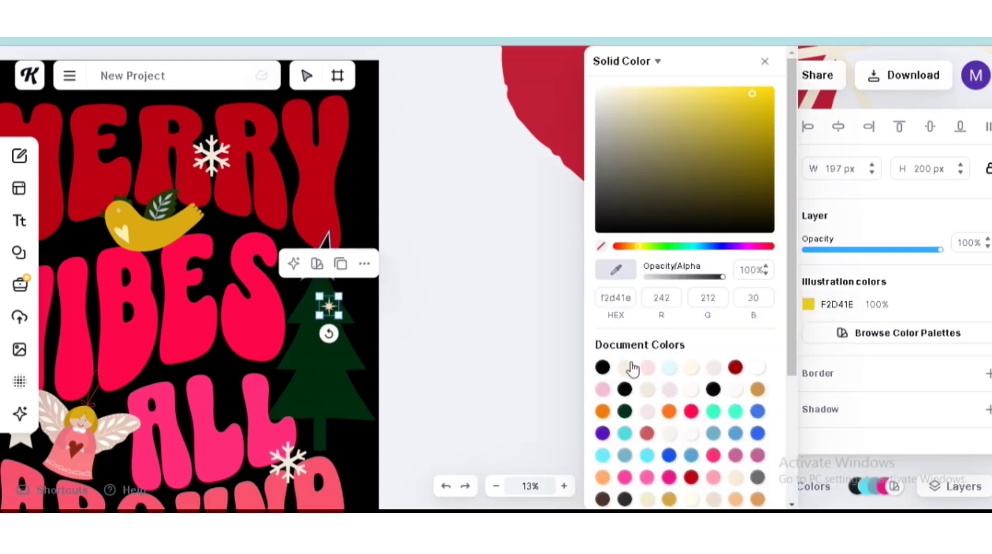
left_click(631, 367)
left_click(491, 365)
Duplicate the small cream star three times, placing copies at the green tree's two lower corners and its middle
left_click(325, 305)
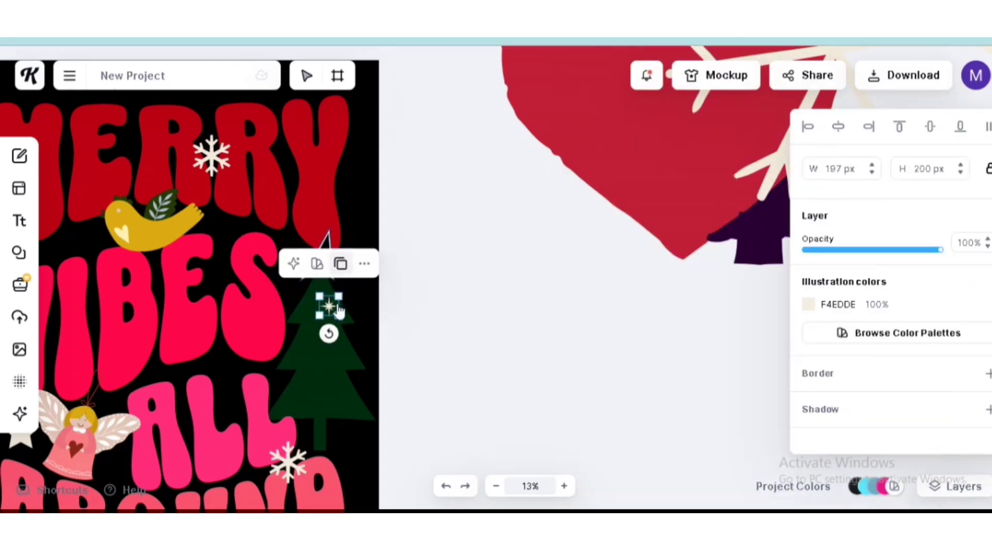
key("ctrl+c")
key("ctrl+v")
left_click_drag(329, 306, 297, 395)
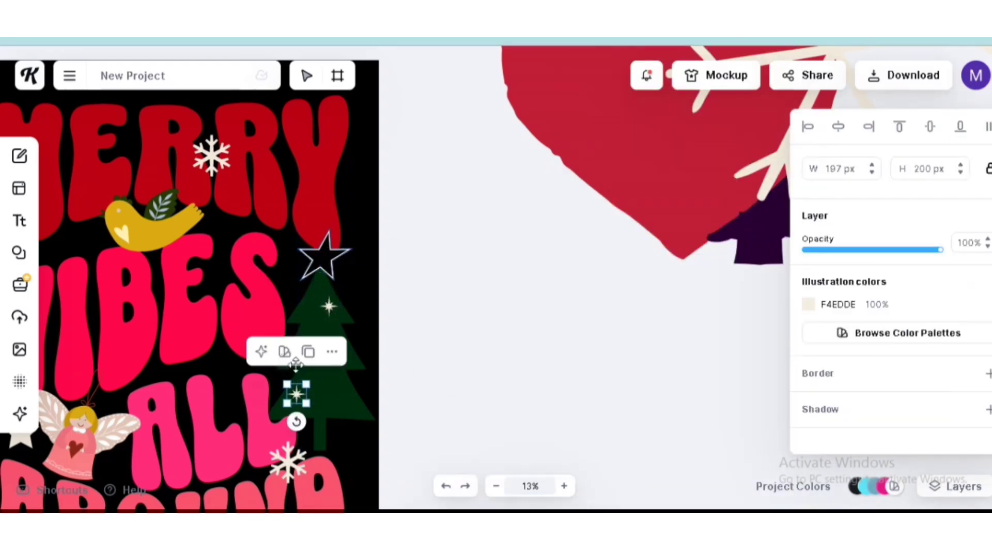
left_click(308, 353)
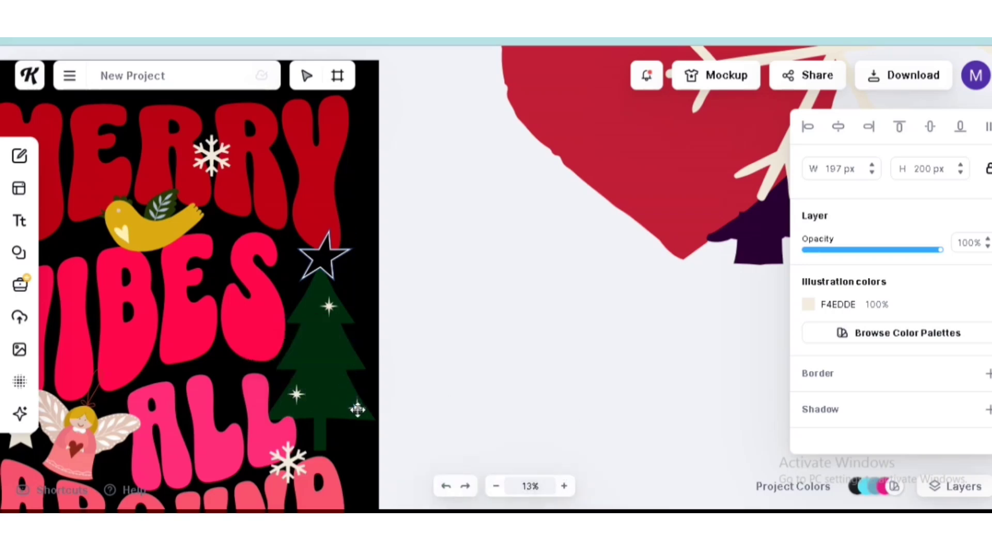
key("ctrl+v")
left_click_drag(356, 408, 320, 357)
Recolor the black fill of the outlined treetop star dark red, 9D0107
left_click(324, 257)
left_click(324, 257)
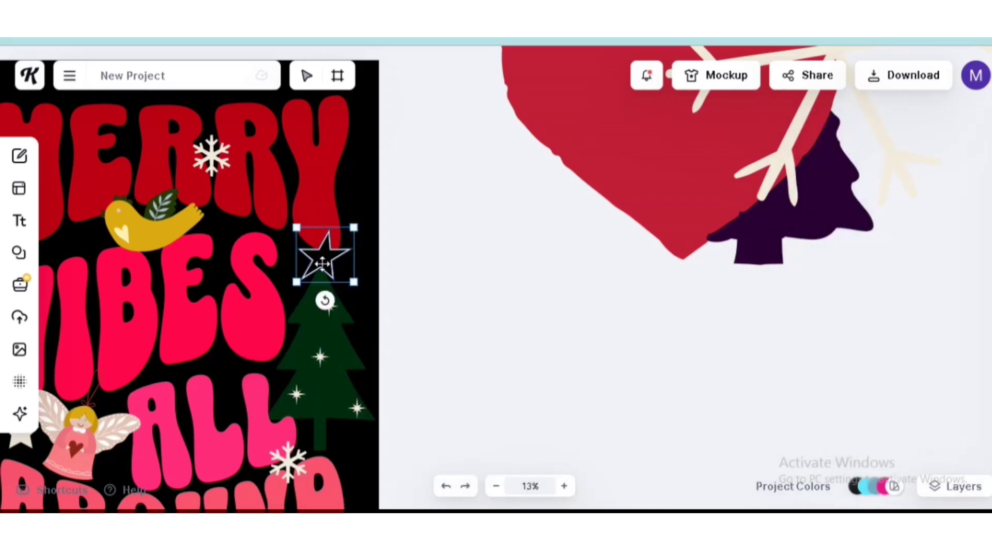
left_click(808, 352)
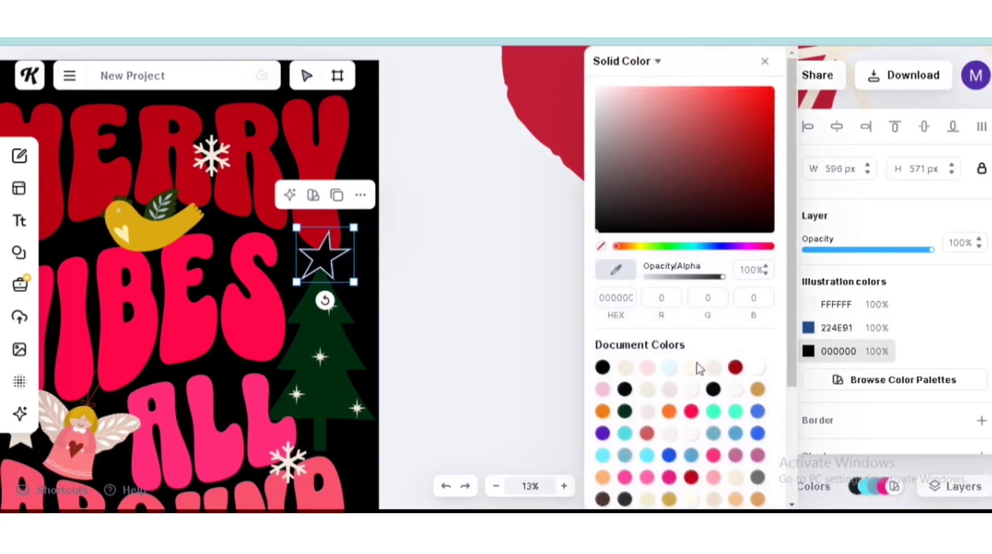
left_click(734, 368)
left_click(343, 236)
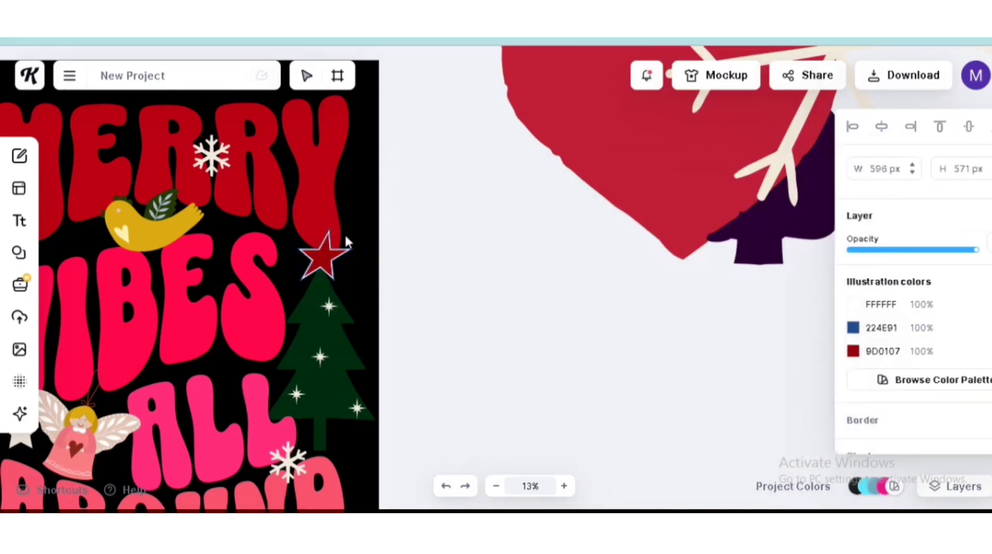
Add another copy of the small cream star to the left side of the green tree, between the existing ones
left_click(320, 253)
left_click(496, 486)
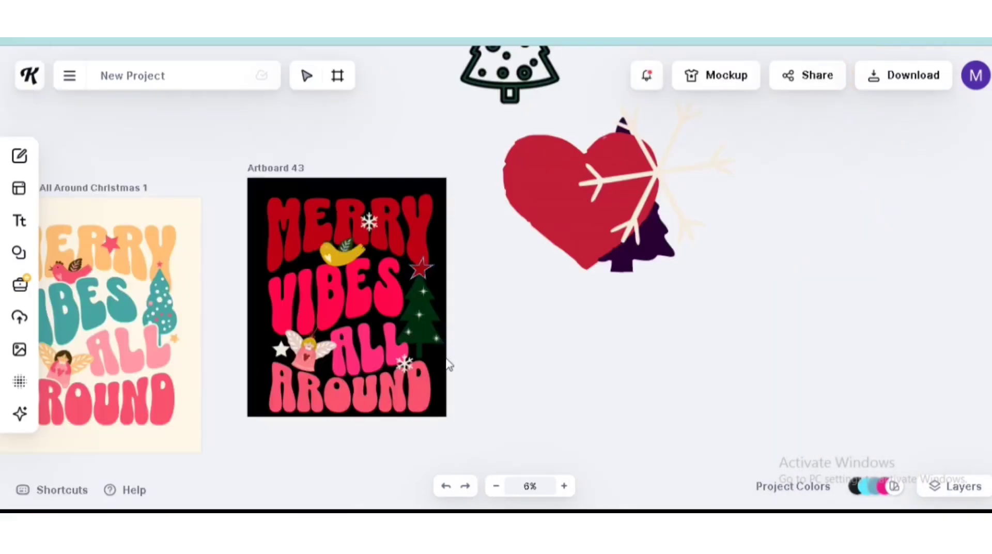
left_click(433, 340)
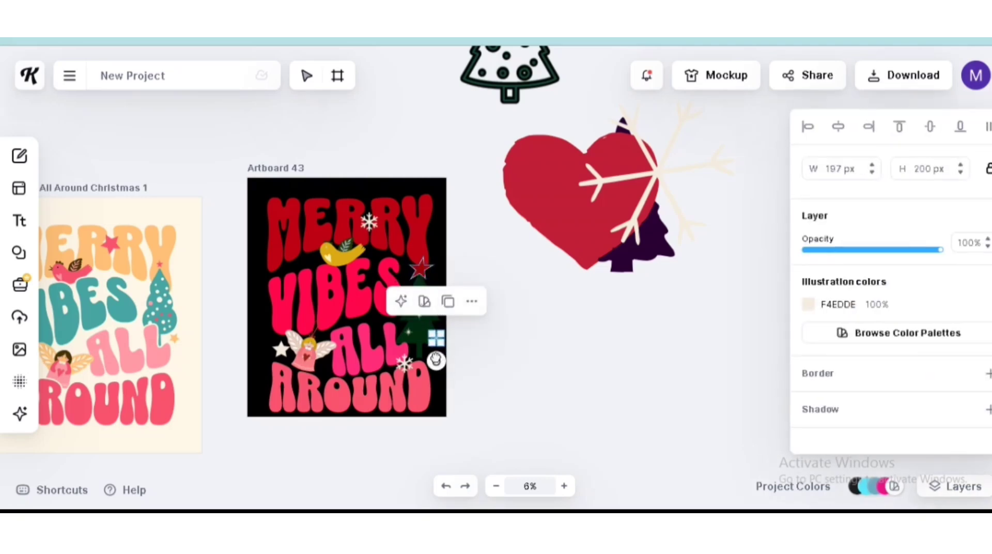
key("ctrl+v")
left_click_drag(436, 339, 424, 329)
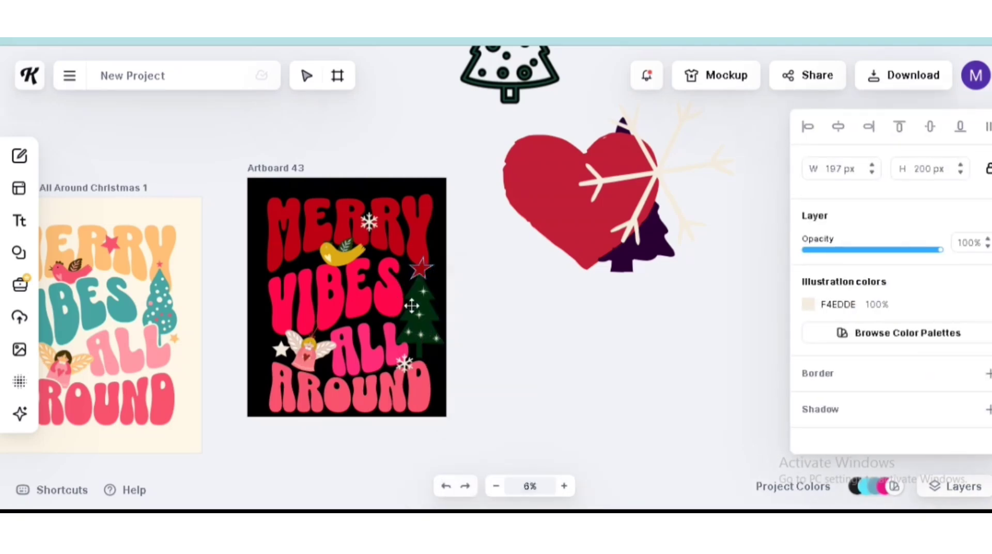
left_click(769, 277)
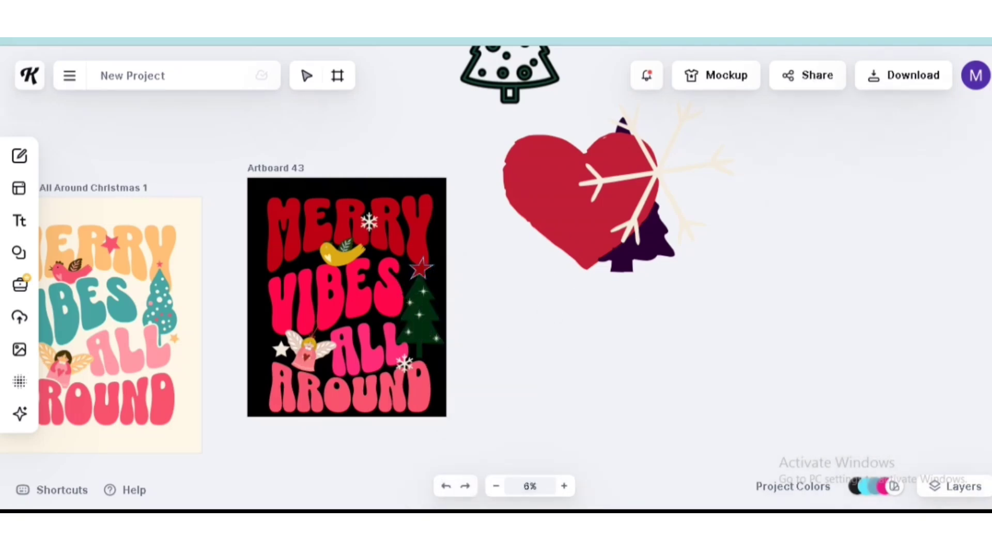
Recolor the bird's gold body pink, FF60AC
left_click(346, 259)
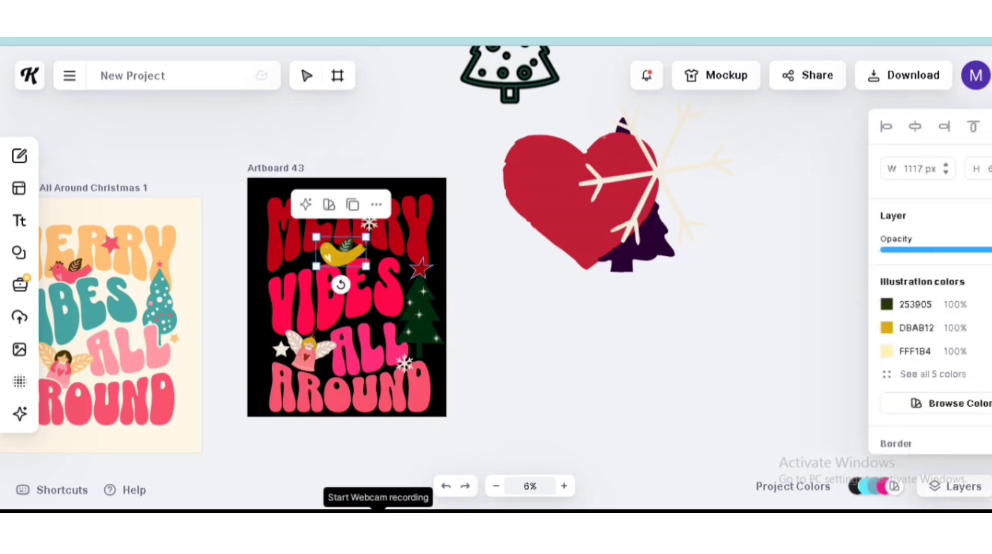
left_click(808, 327)
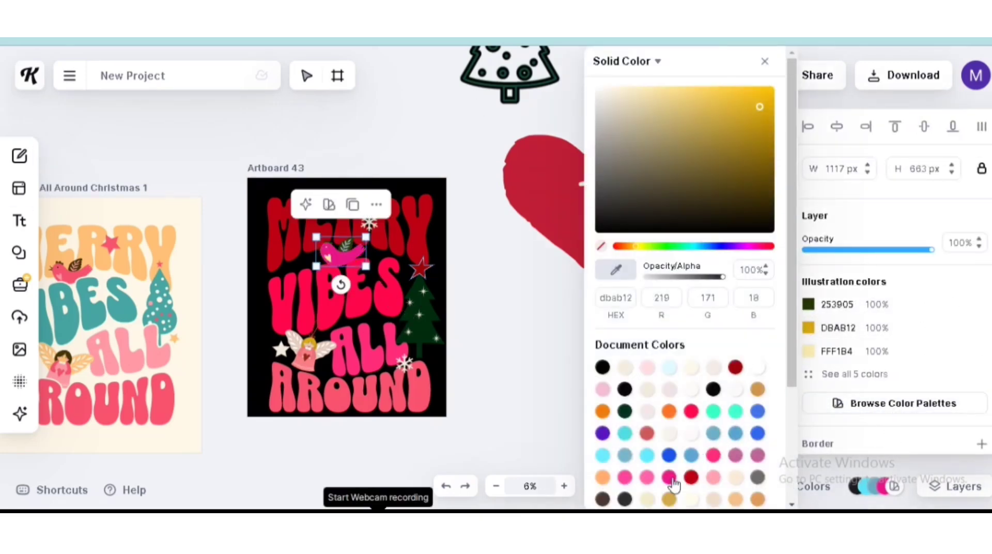
left_click(648, 479)
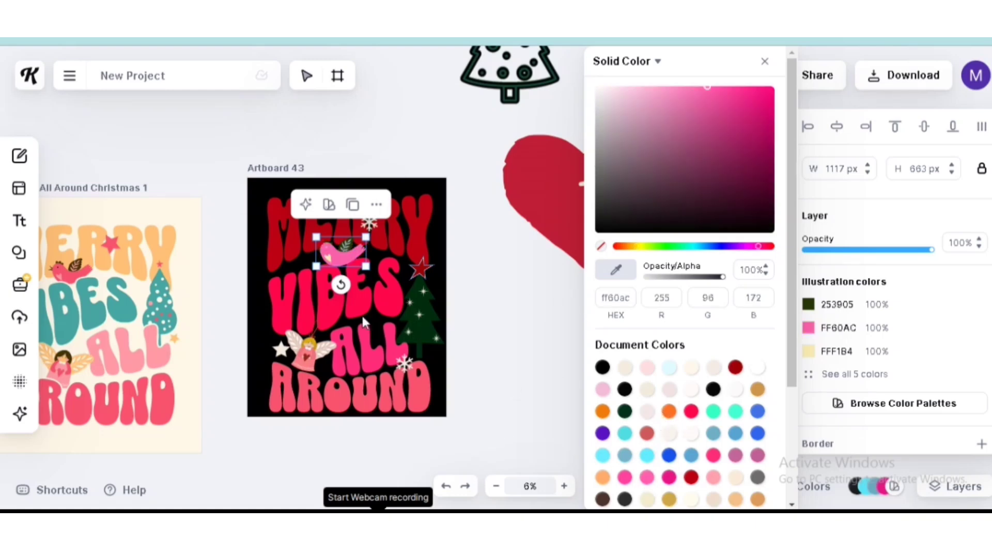
key("Escape")
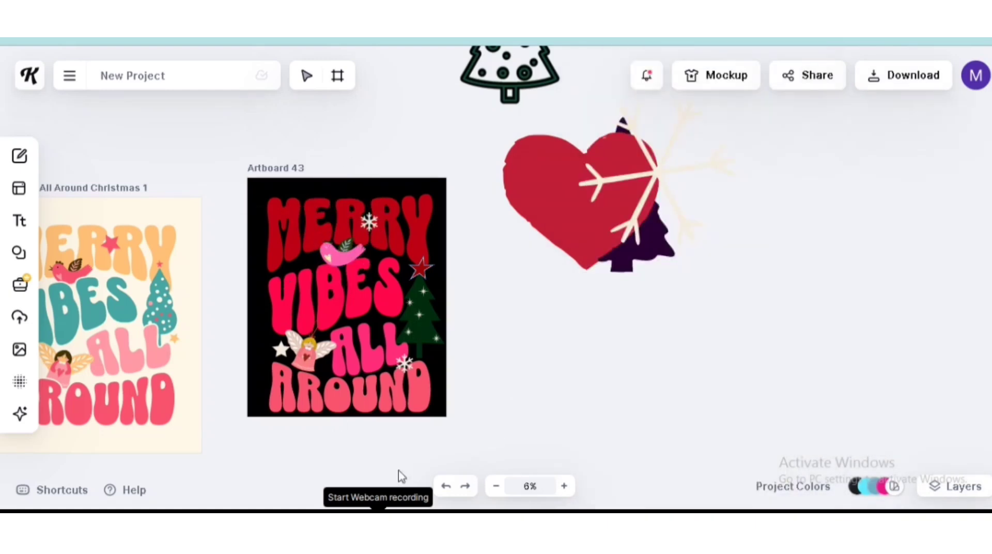
Recolor the angel's gold C69409 areas to 9D0107 and its E2C5B5 wing color to EC1687
left_click(302, 361)
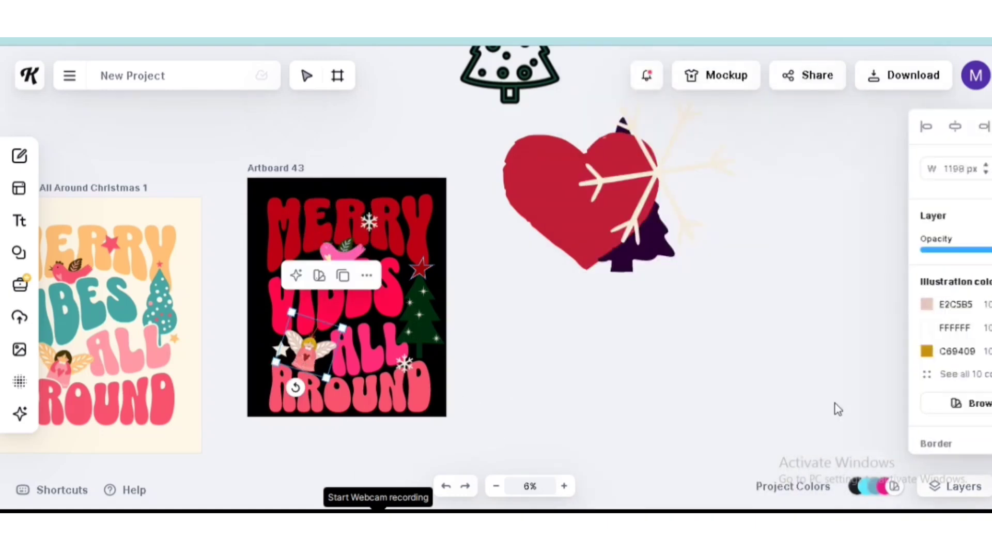
left_click(808, 351)
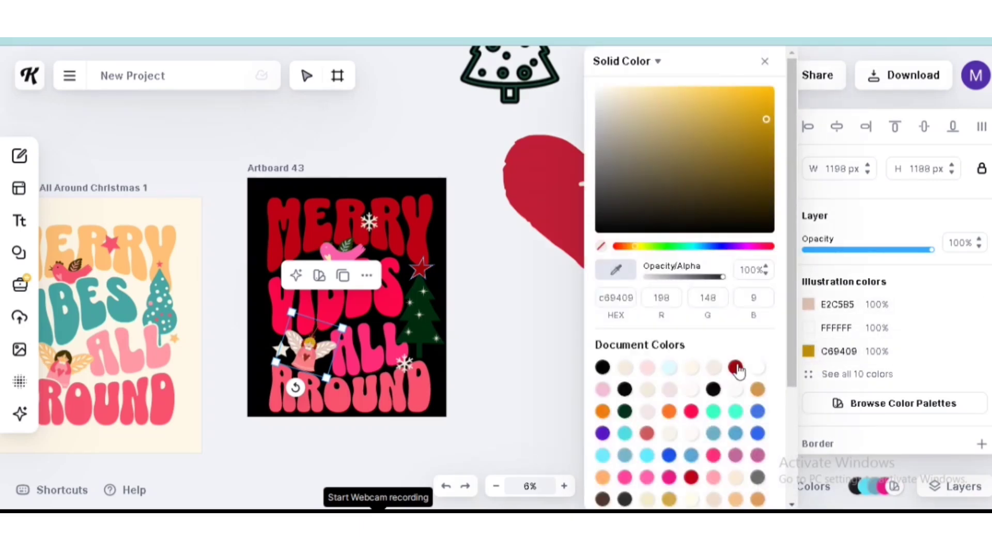
left_click(735, 367)
left_click(809, 305)
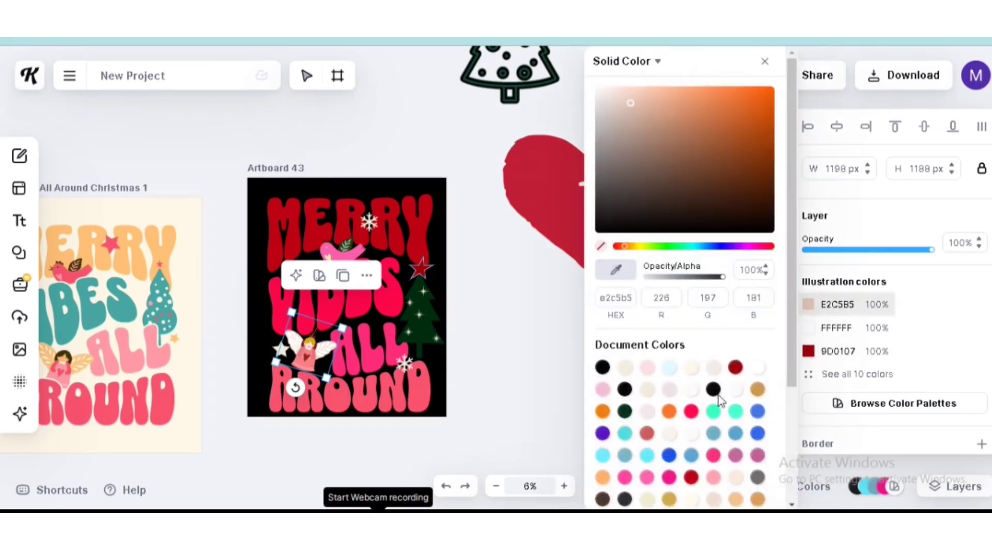
left_click(735, 369)
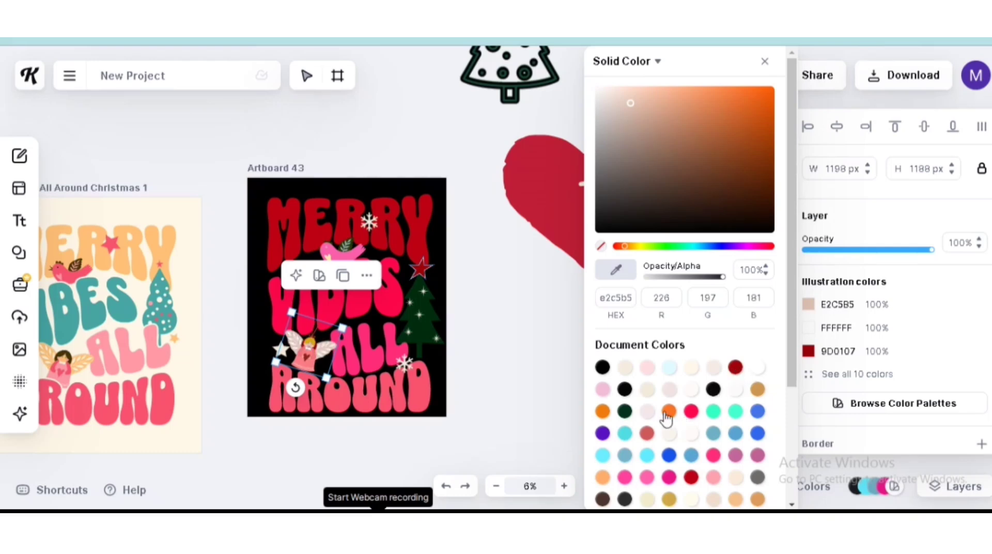
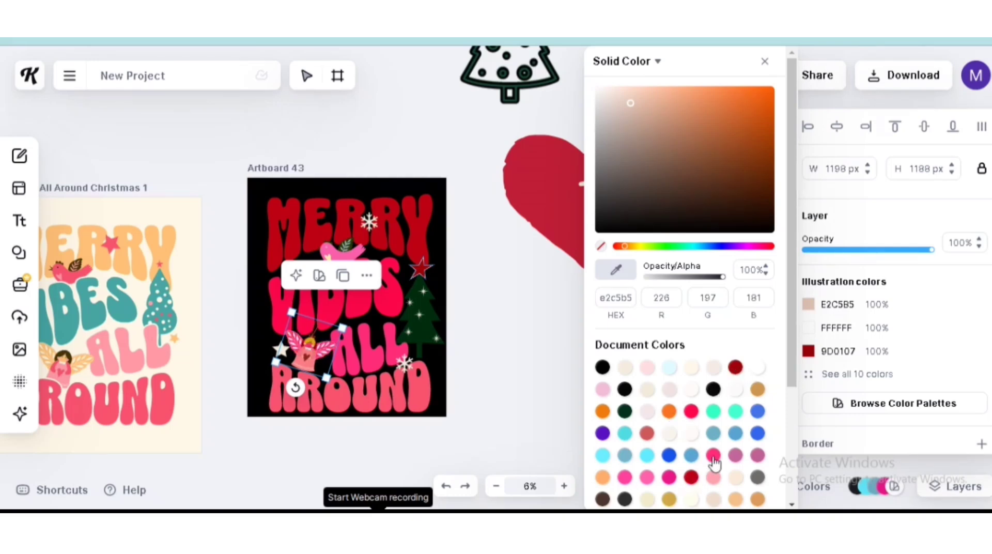
left_click(673, 479)
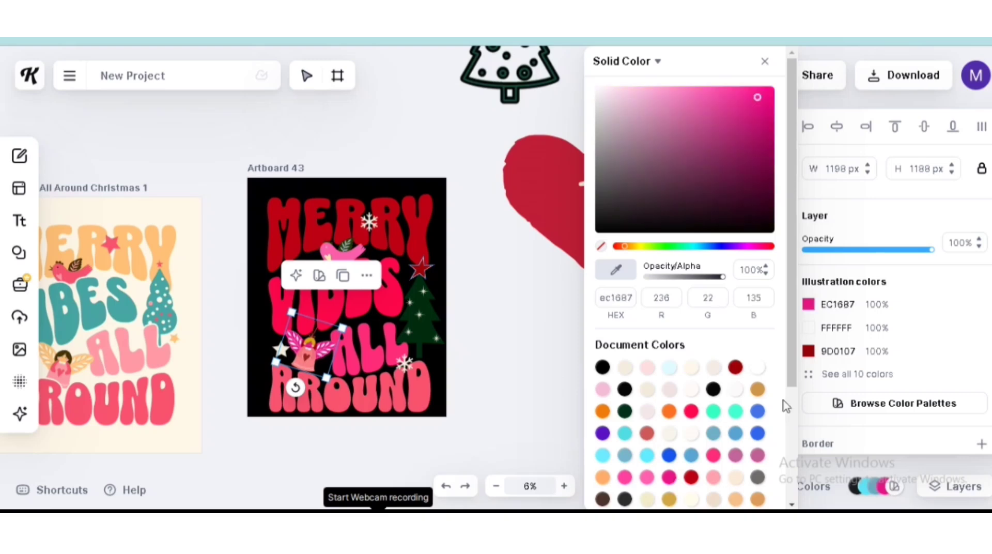
Show all of the angel's colors and recolor its F97D83 dress to cream, F4EDDE
left_click(838, 374)
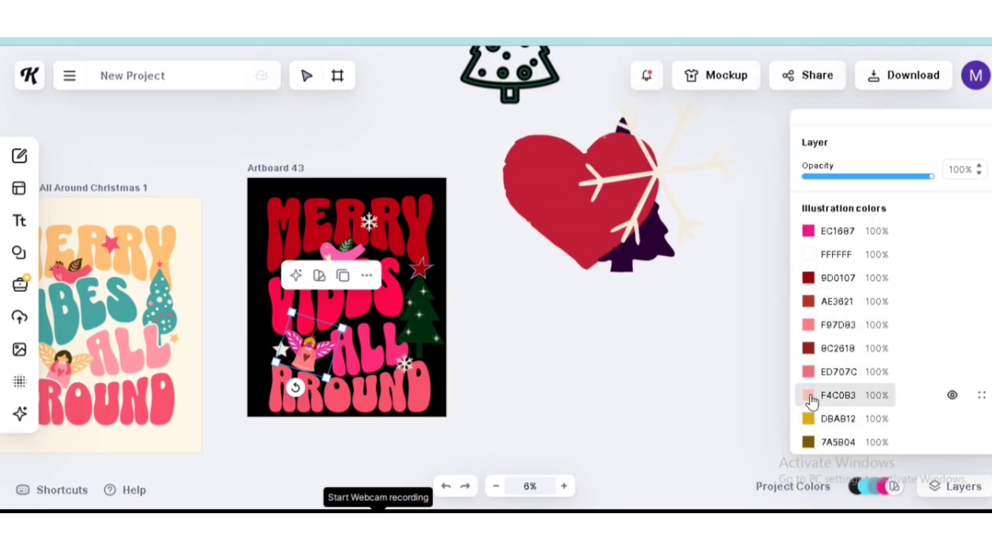
left_click(808, 324)
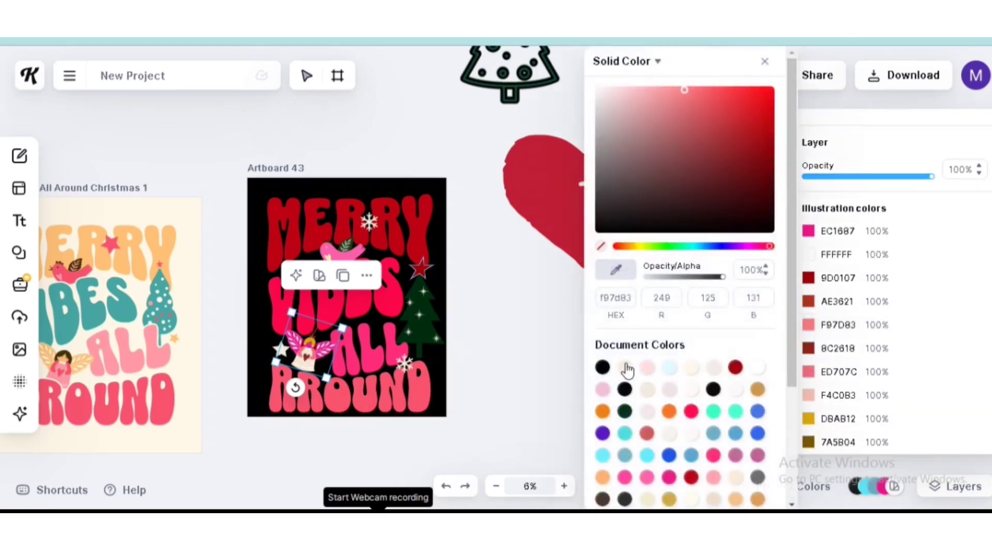
left_click(624, 367)
left_click(496, 362)
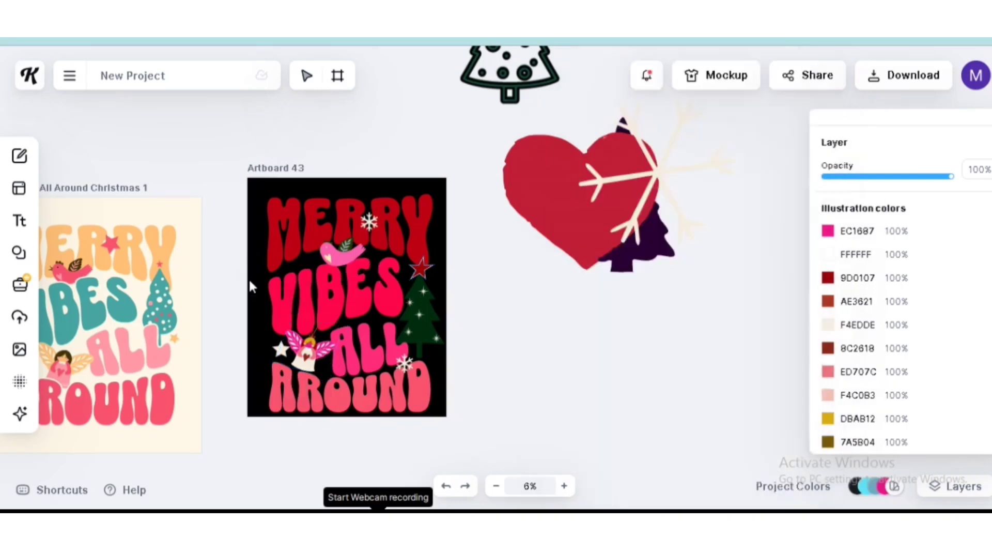
Recolor the bird's body cream, F1EBDA
left_click(351, 266)
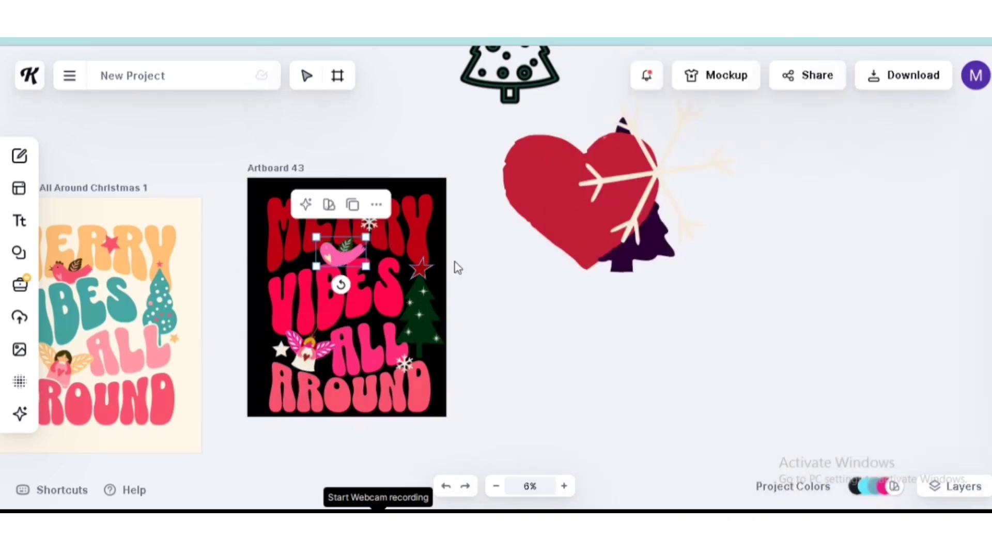
left_click(808, 327)
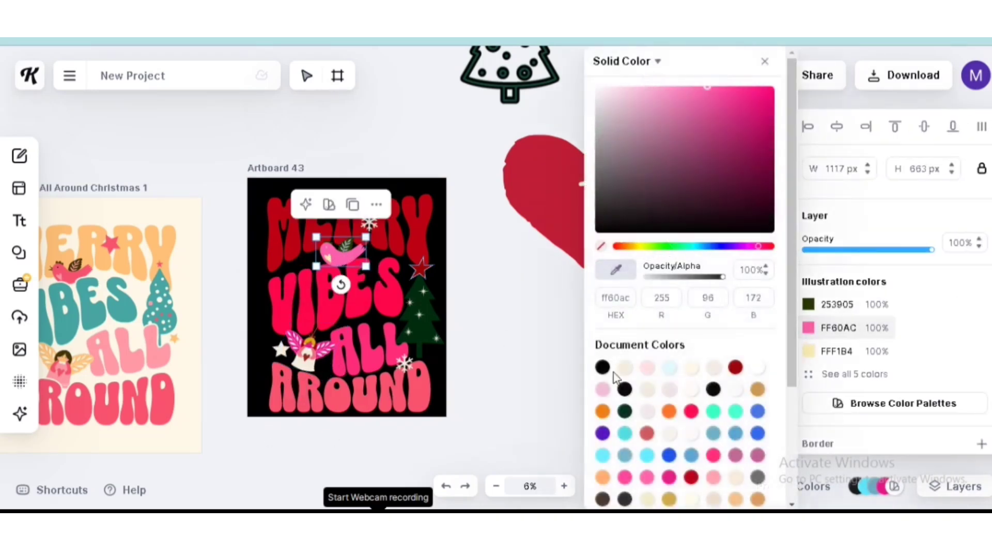
left_click(649, 393)
left_click(527, 361)
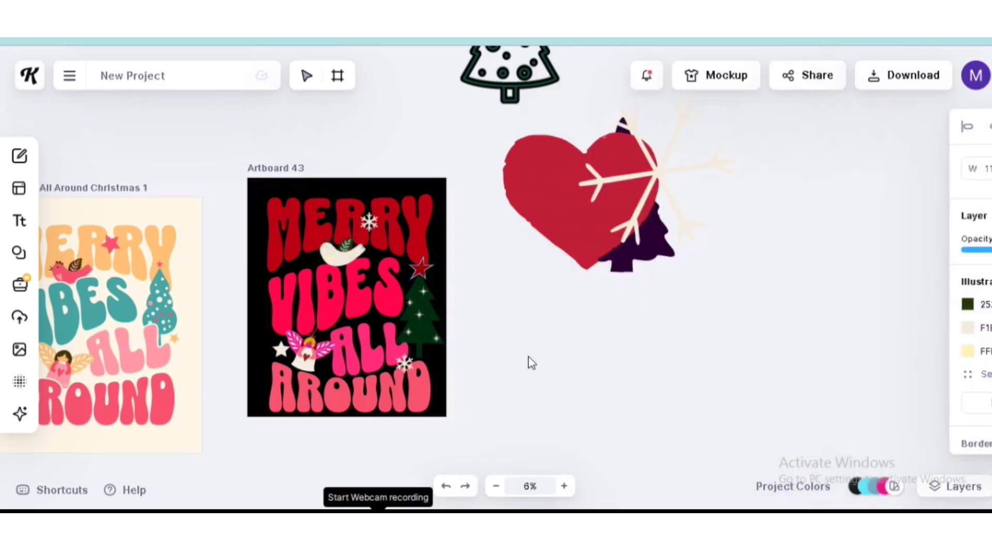
Recolor the pale yellow heart on the bird dark red, 9D0107
left_click(341, 251)
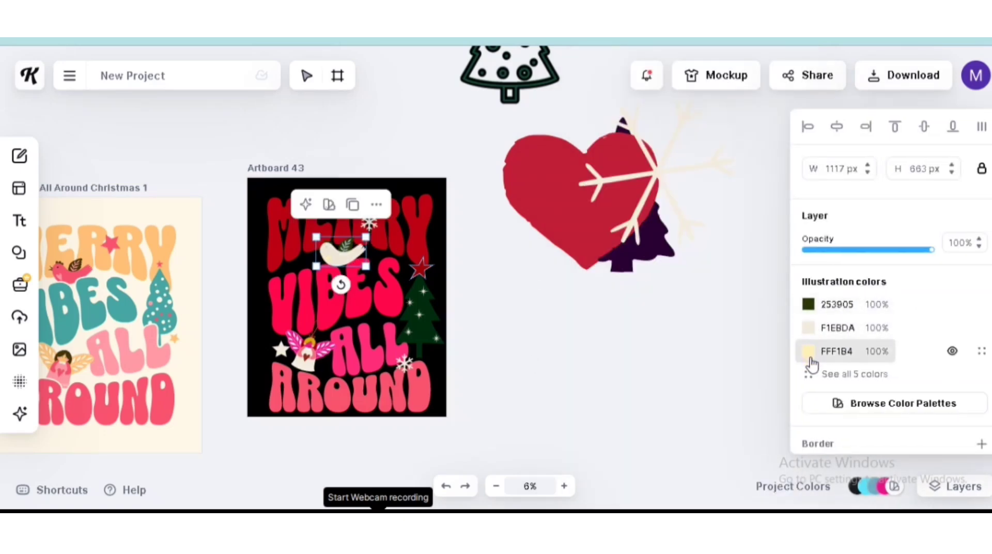
left_click(809, 352)
left_click(735, 368)
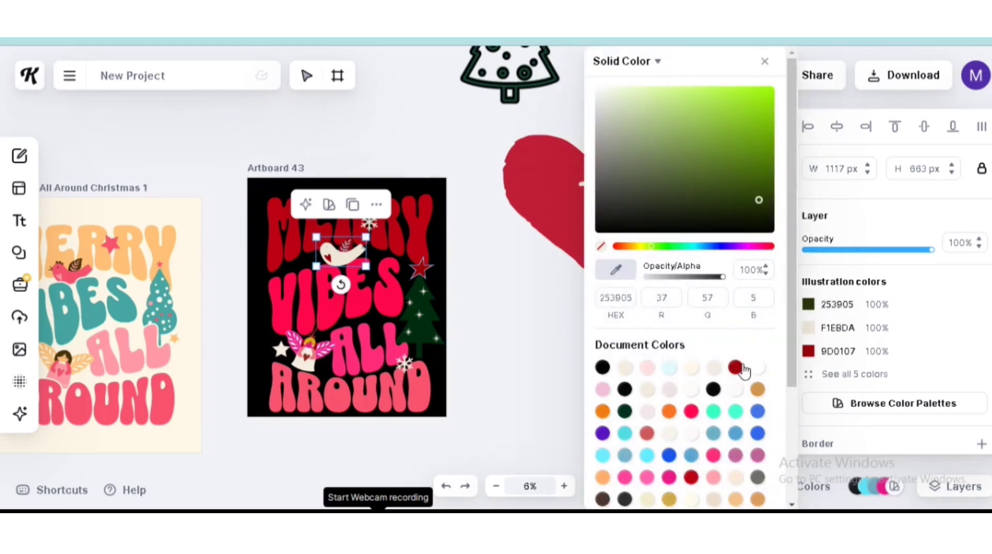
Recolor the bird's dark green 253905 areas to FEF8E8 and its blue ACBFD4 areas to black, 000000
left_click(692, 371)
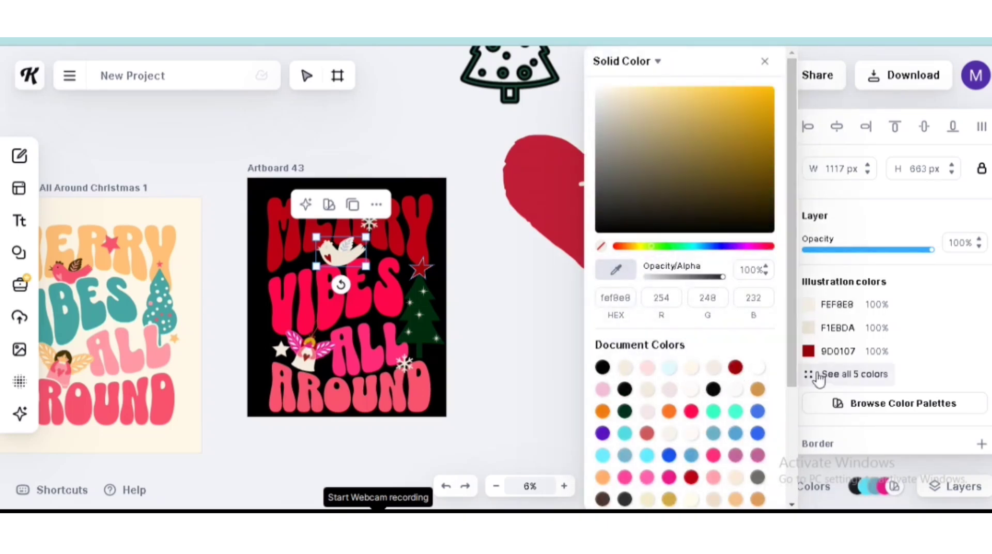
left_click(820, 373)
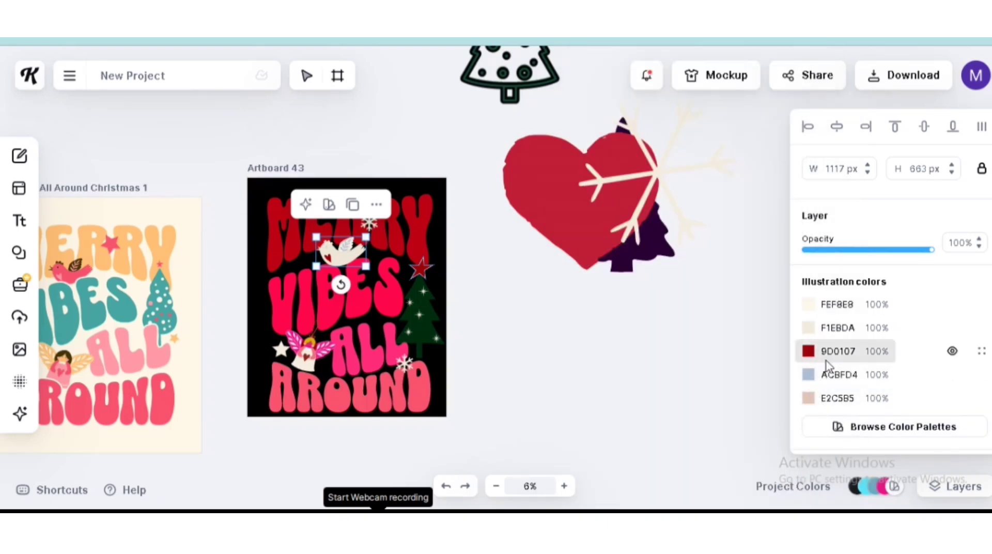
left_click(809, 375)
left_click(602, 368)
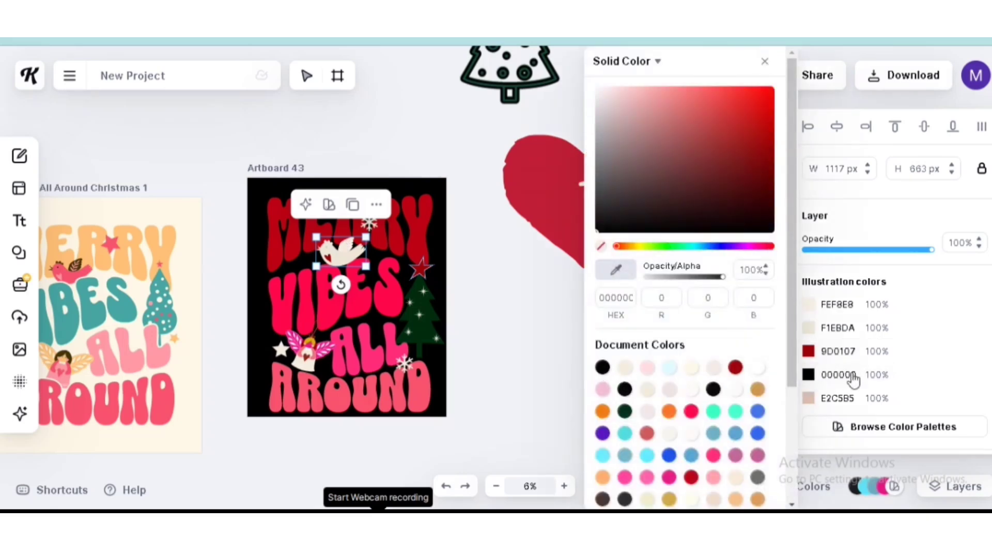
left_click(522, 336)
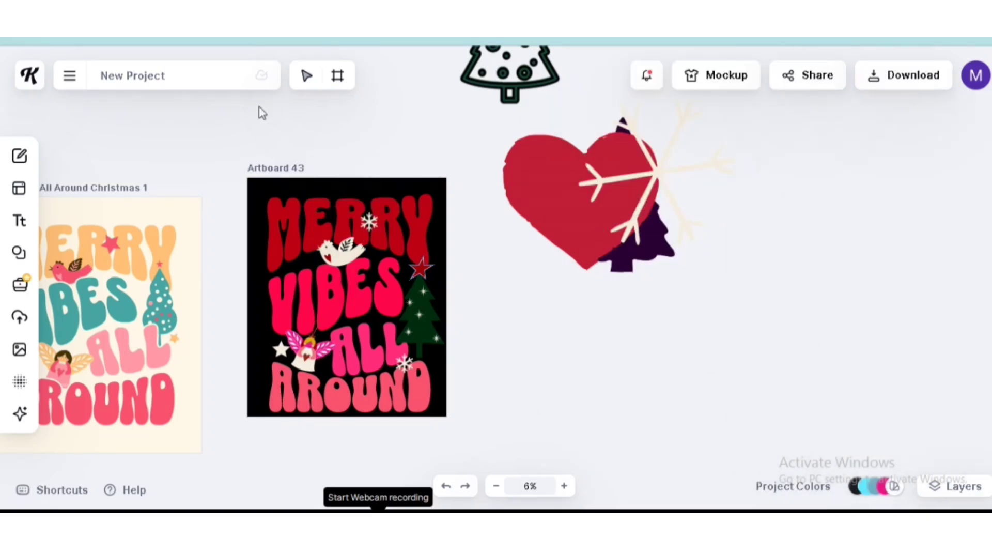
Recolor the dark red areas of the star above the tree to FFFAF6 and its blue 224E91 areas to 9D0107
left_click(422, 266)
left_click(809, 351)
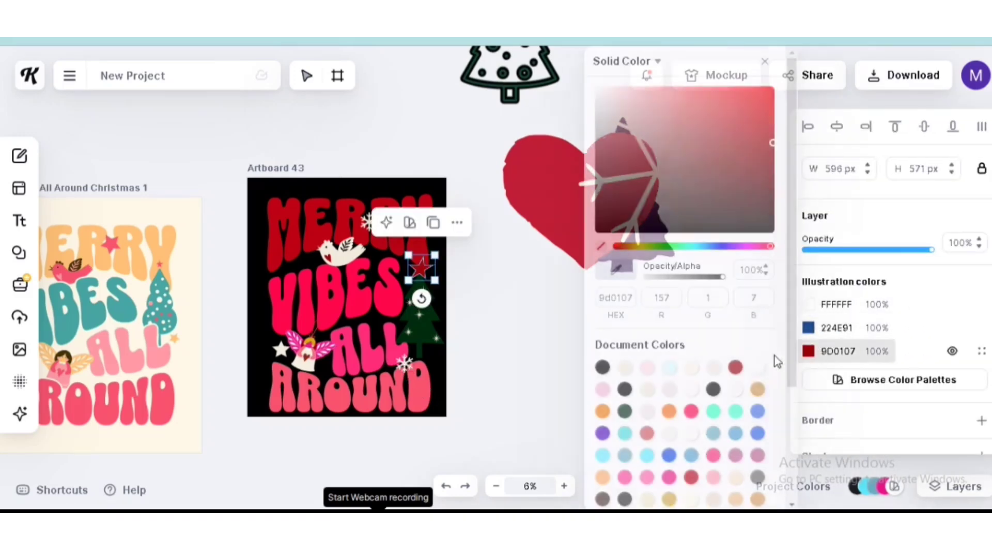
left_click(757, 389)
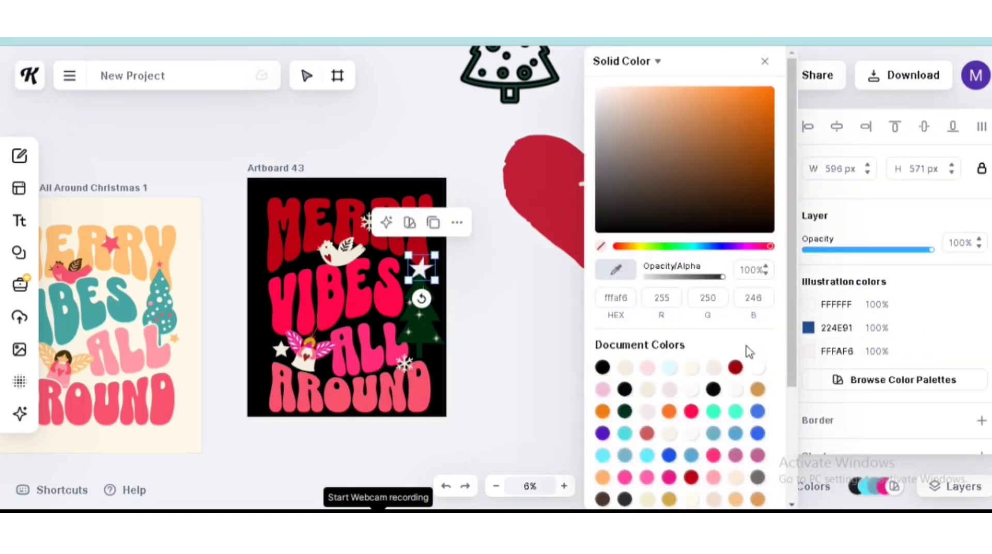
left_click(533, 379)
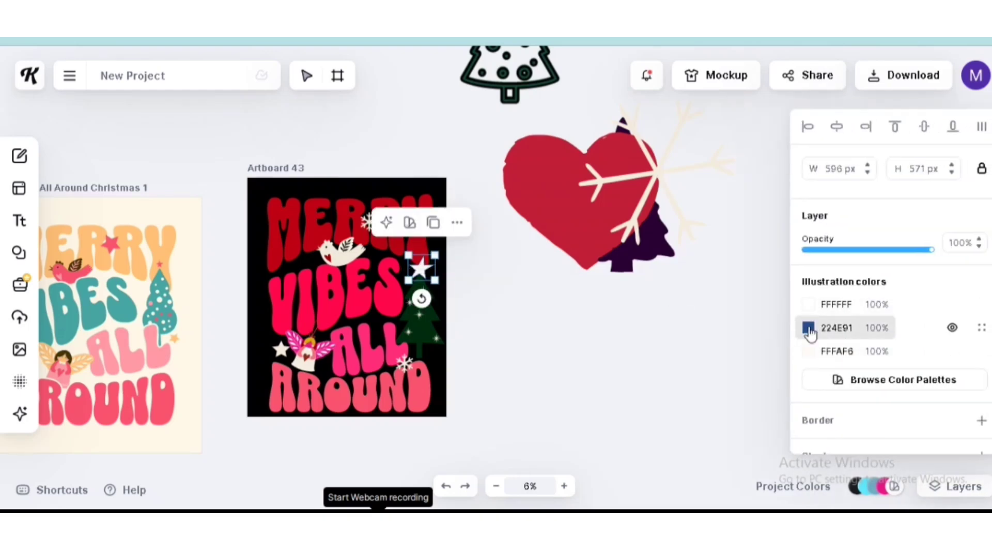
left_click(809, 304)
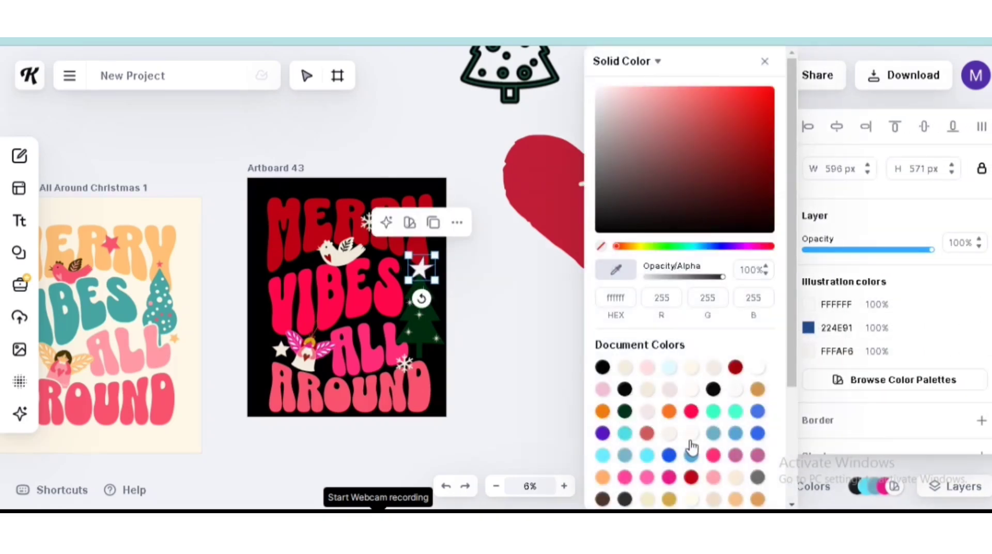
left_click(809, 327)
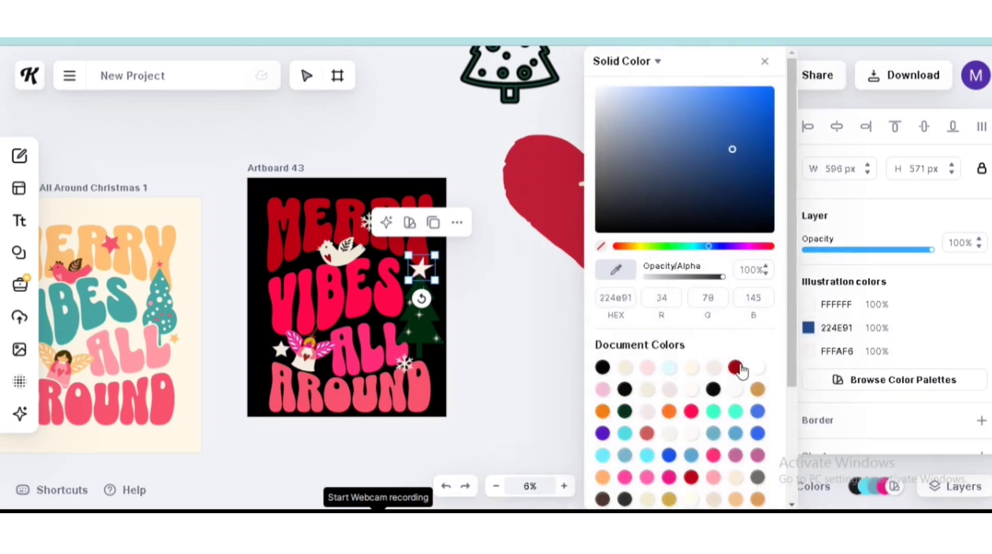
left_click(735, 367)
left_click(514, 329)
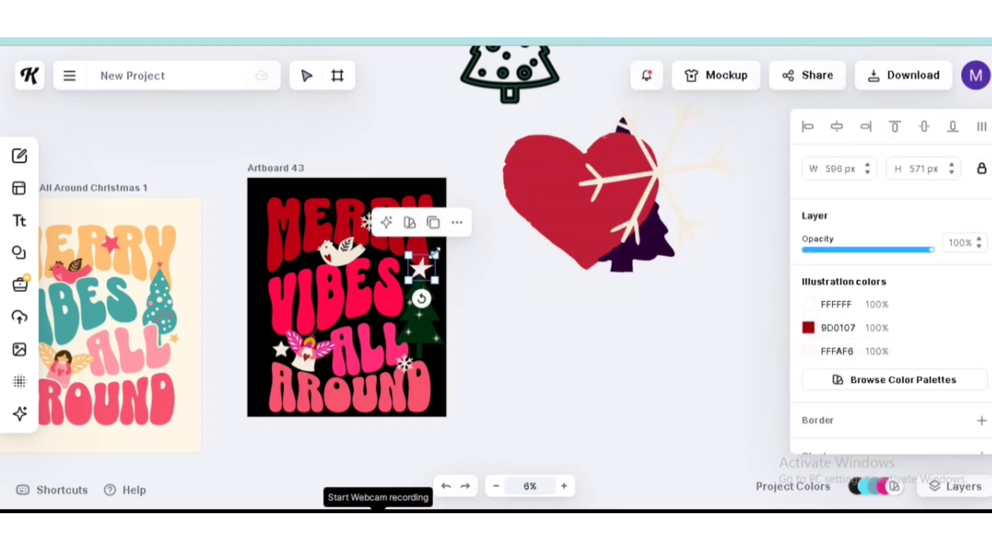
Shrink the recolored star and place it on the tip of the Christmas tree
left_click_drag(433, 254, 423, 265)
key("Escape")
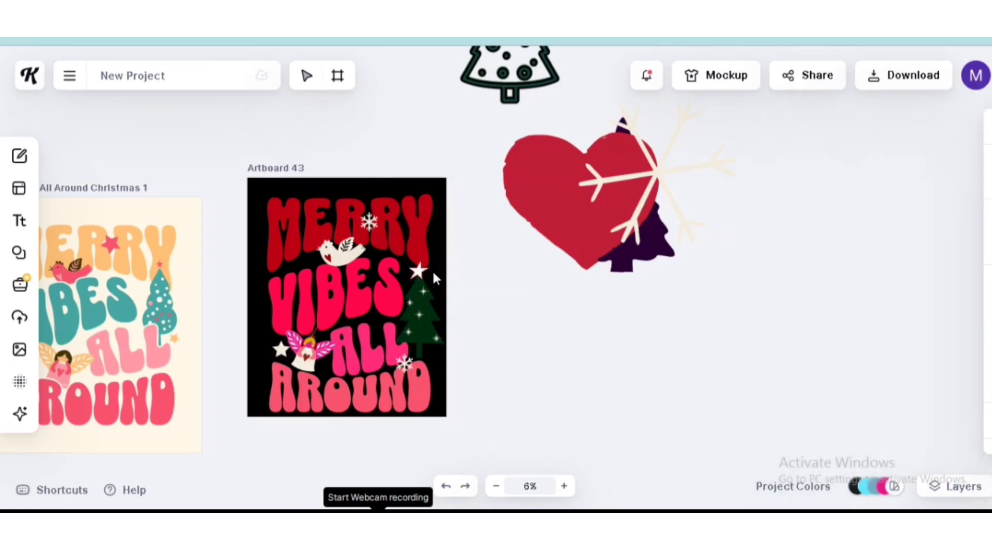
left_click(418, 268)
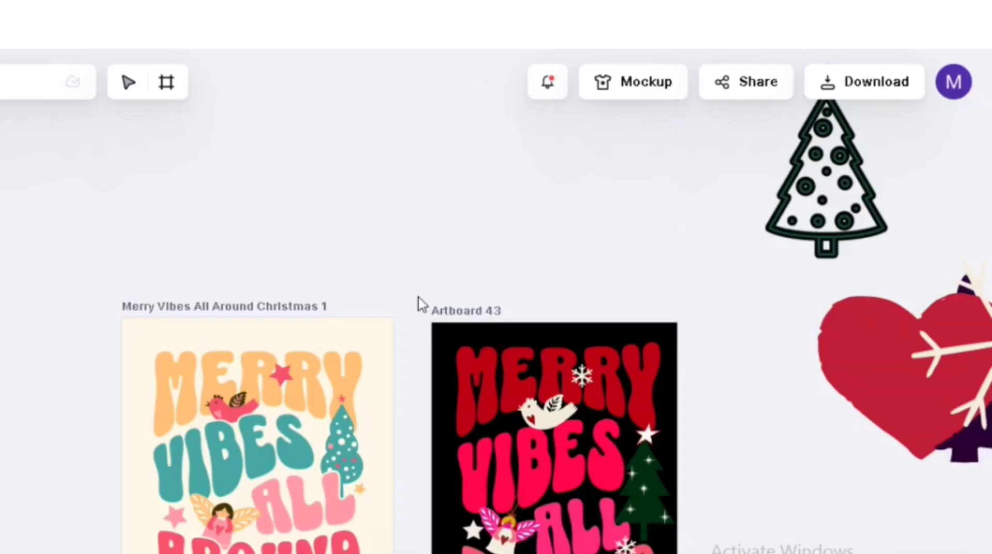
Find the Merry Knitting fonts with the search "merry" and apply Merry Knitting 01 to the word MERRY on Artboard 43
scroll(288, 281, "down", 7)
scroll(268, 279, "up", 3)
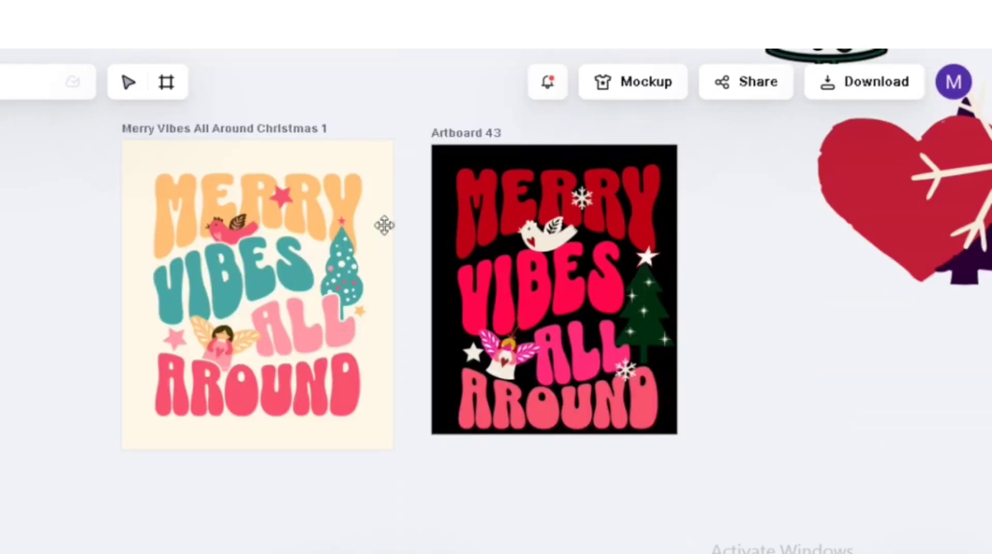
left_click(487, 188)
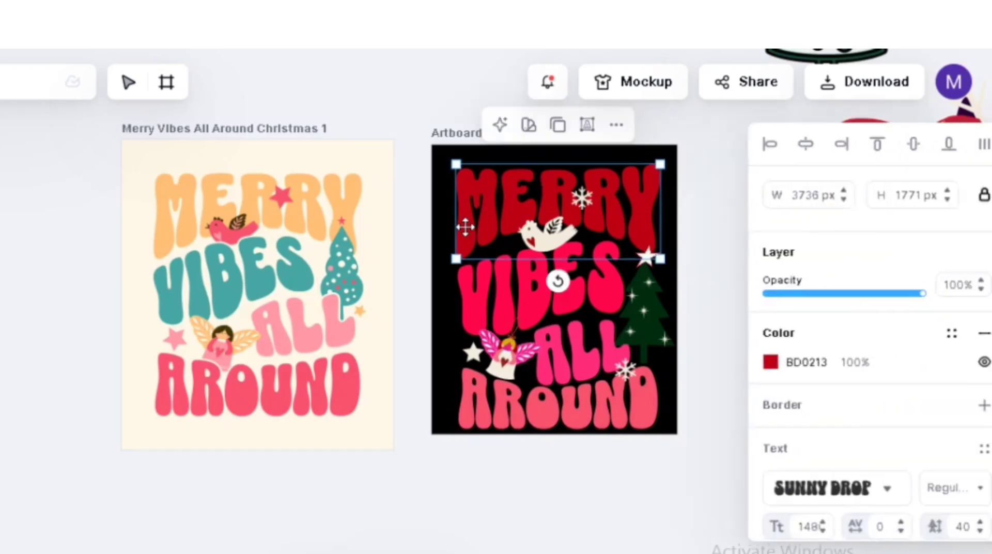
scroll(830, 472, "down", 2)
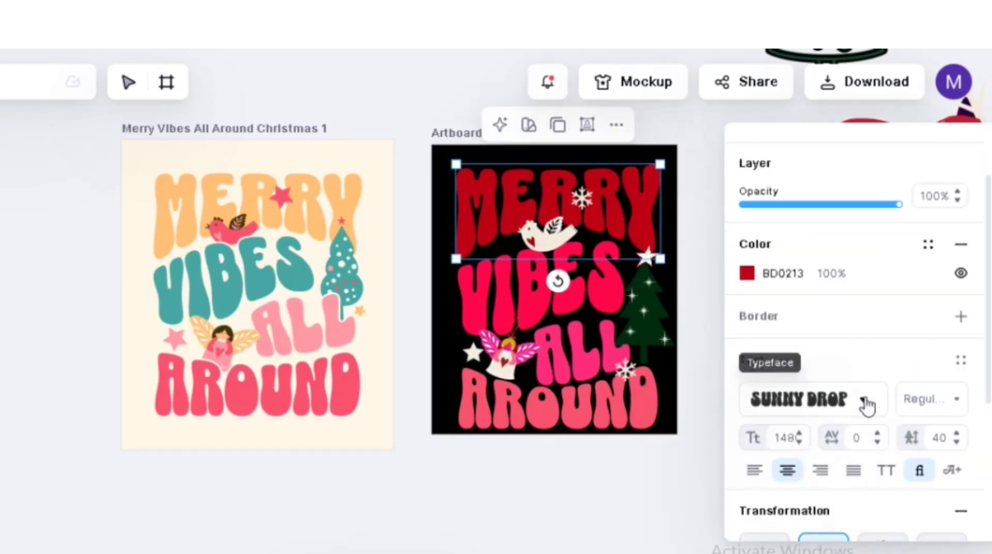
left_click(867, 400)
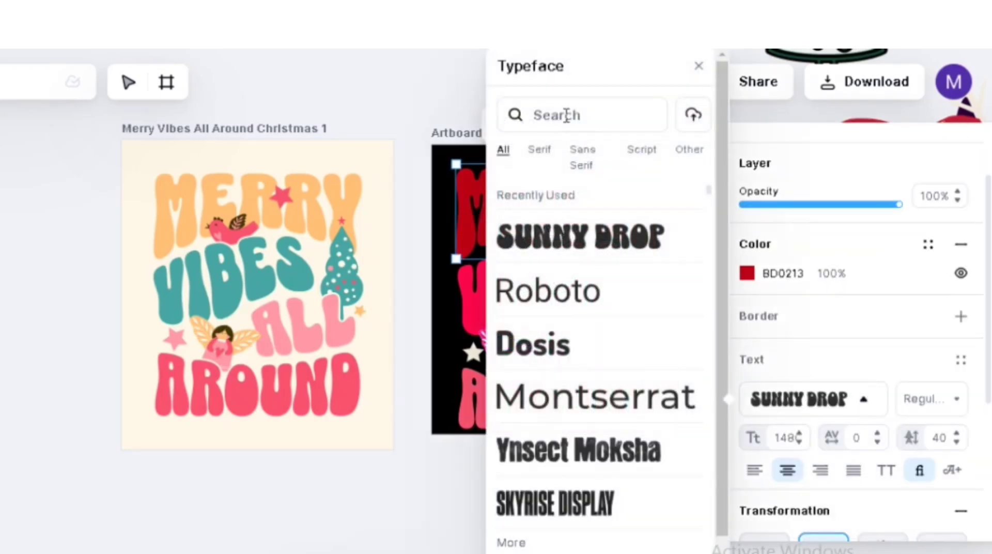
left_click(579, 121)
type("merry")
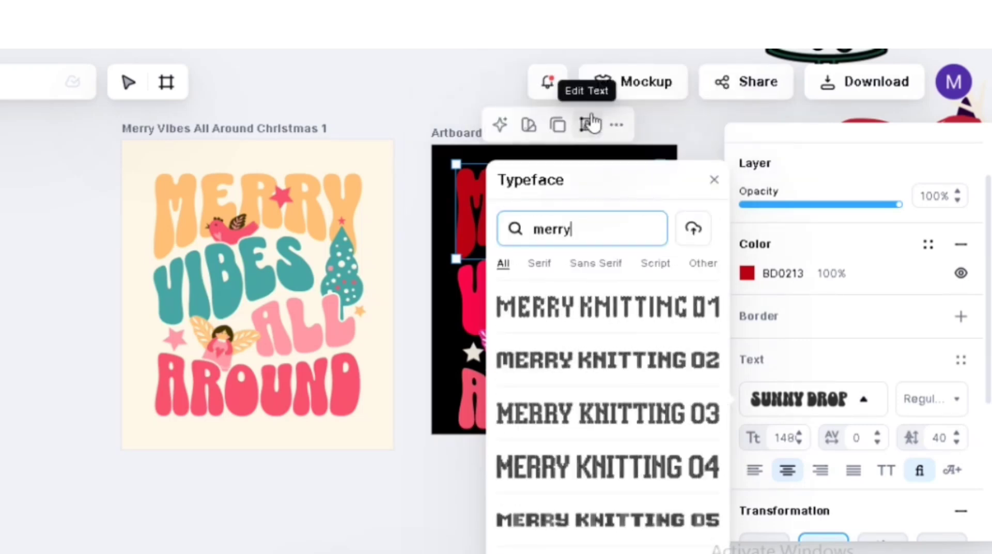
left_click(627, 310)
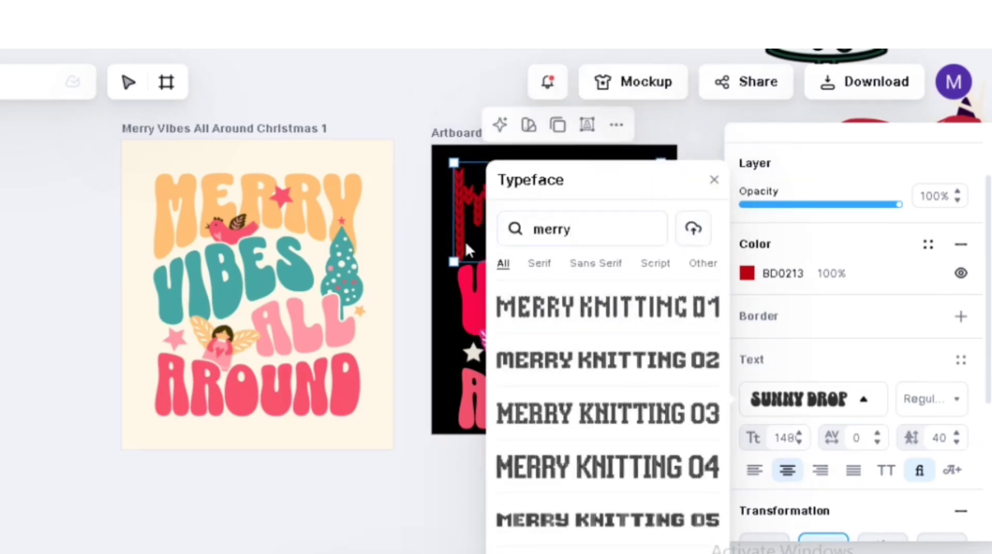
Shift the cream template artboard and the black Artboard 43 farther left on the canvas, keeping a gap between them
left_click(421, 155)
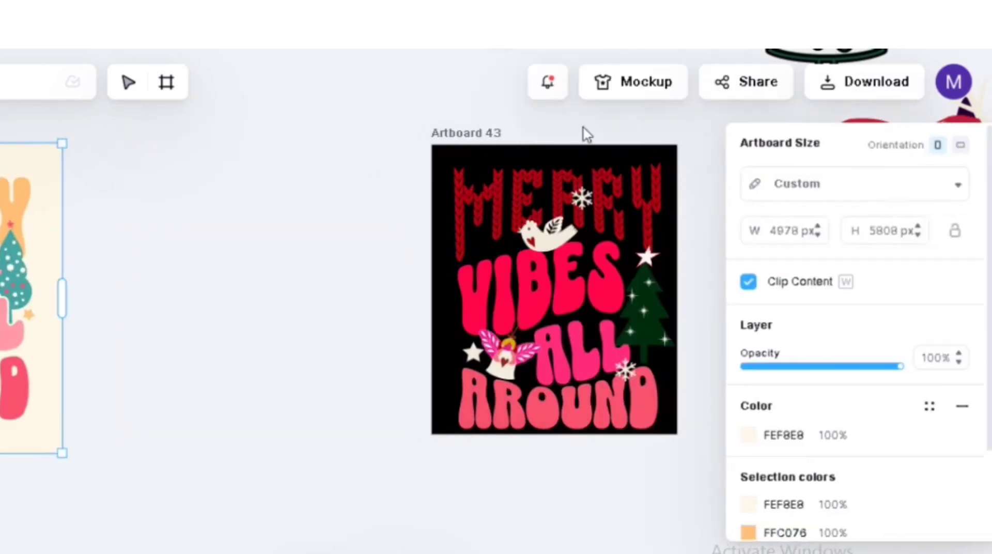
left_click_drag(463, 130, 289, 137)
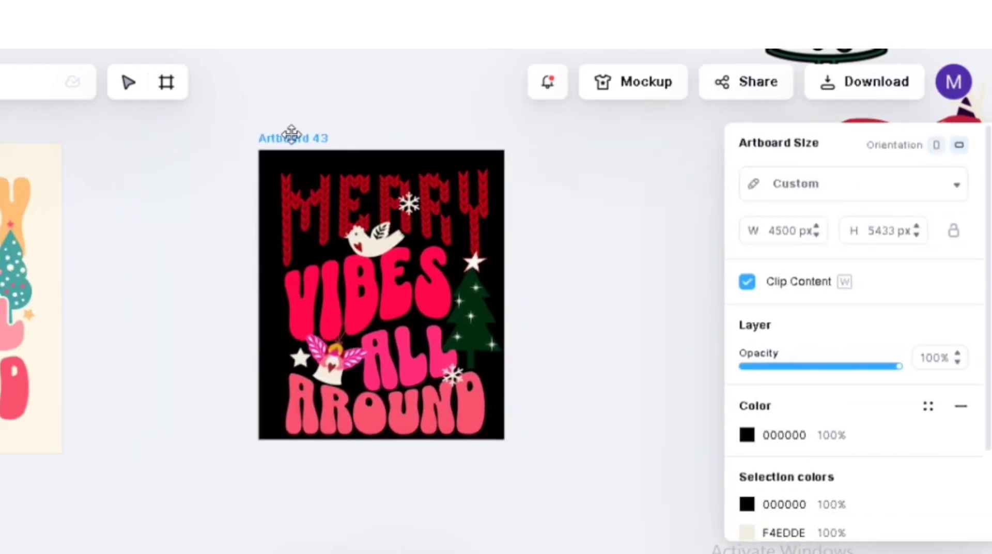
scroll(823, 405, "down", 3)
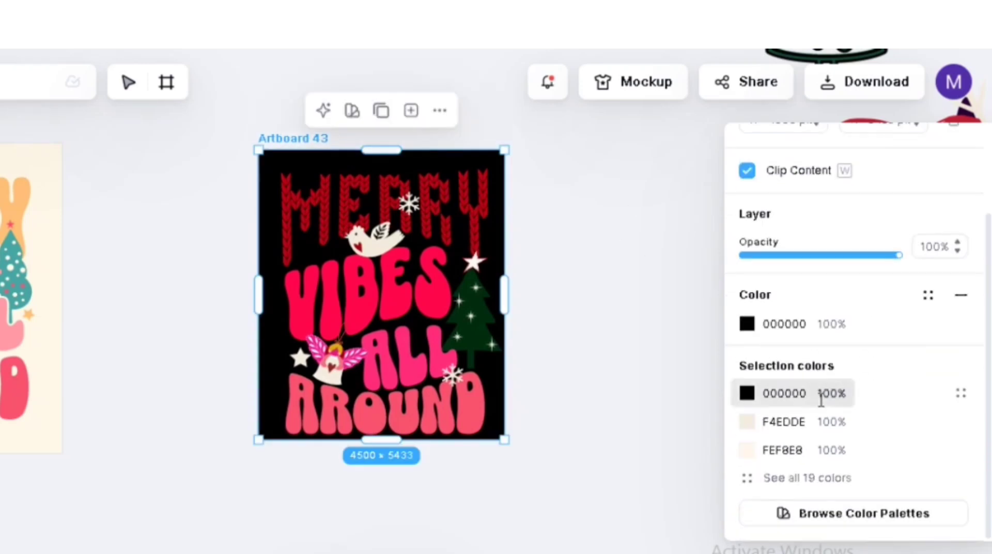
Change the typeface of the word MERRY to Merry Knitting 02, found by searching for "merr"
left_click(386, 190)
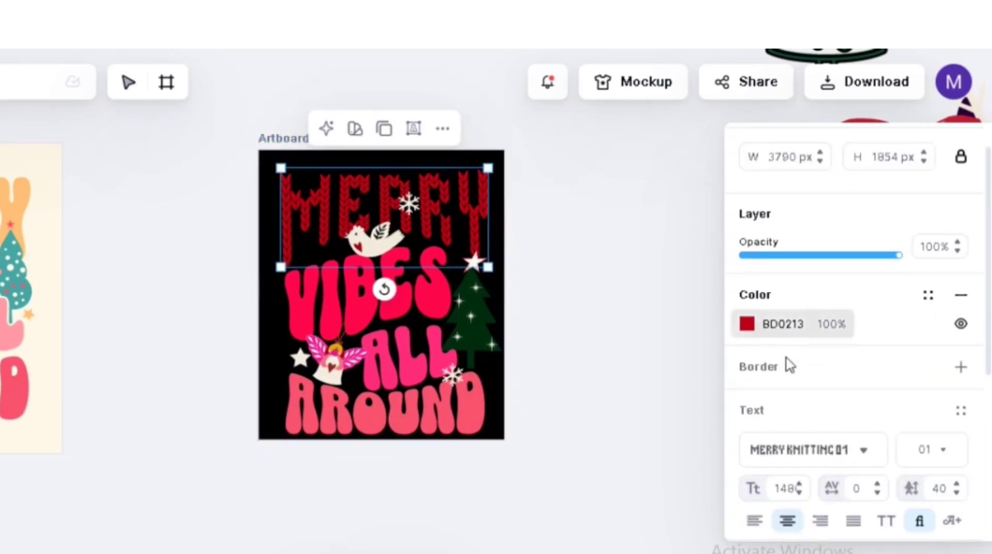
scroll(789, 365, "down", 5)
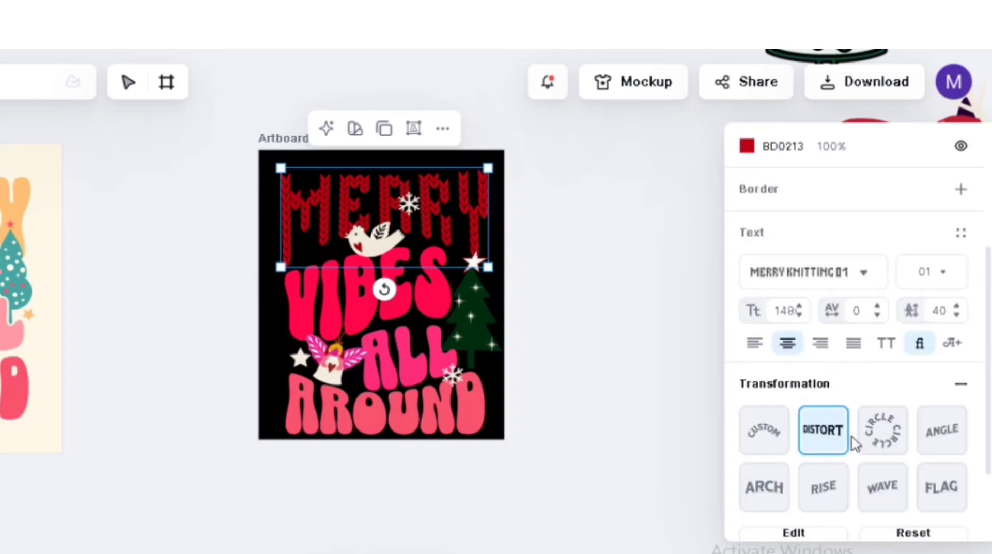
left_click(853, 282)
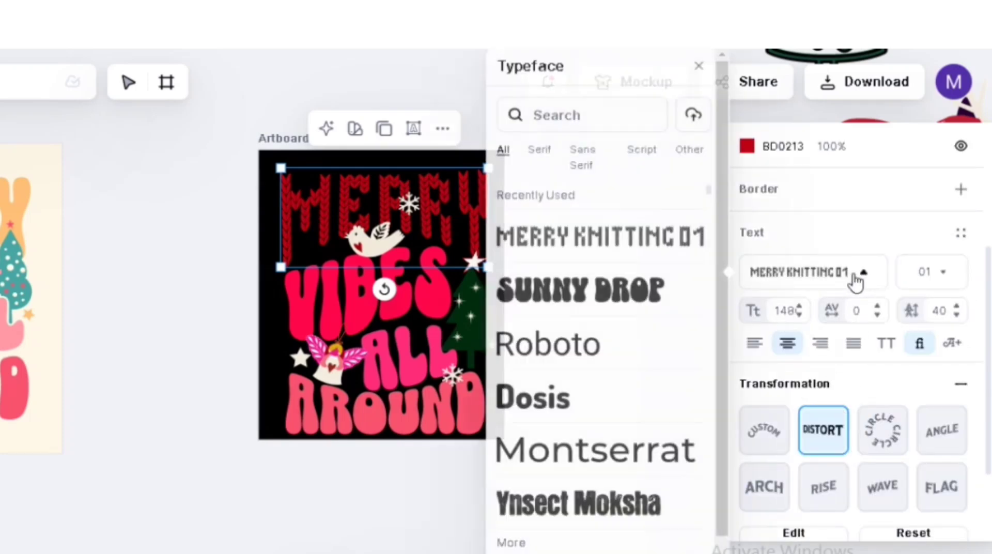
left_click(540, 119)
type("m")
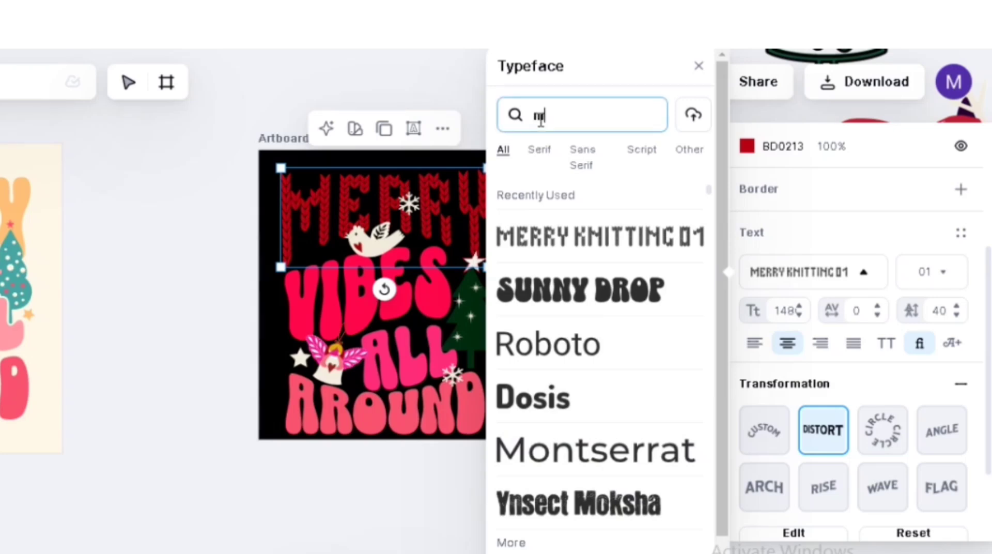
type("err")
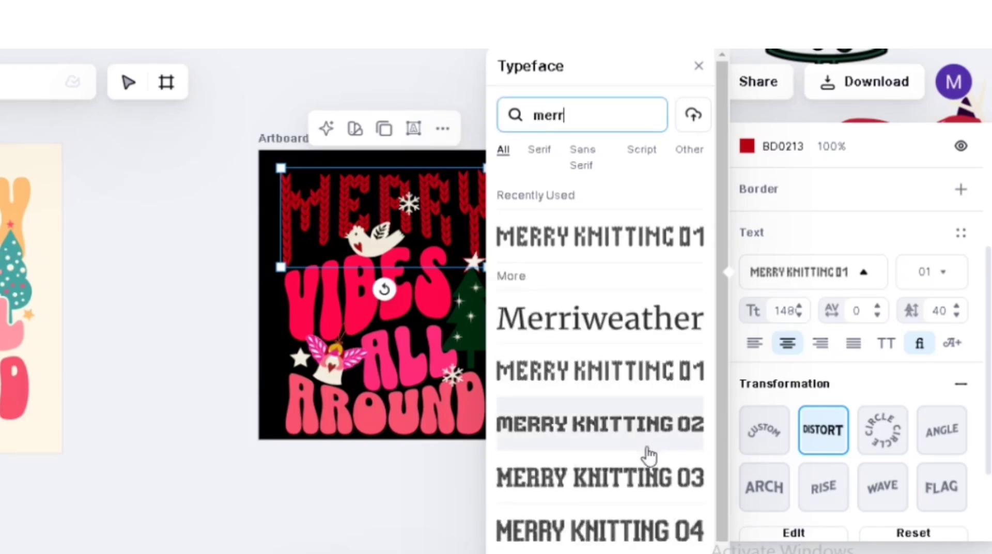
left_click(639, 437)
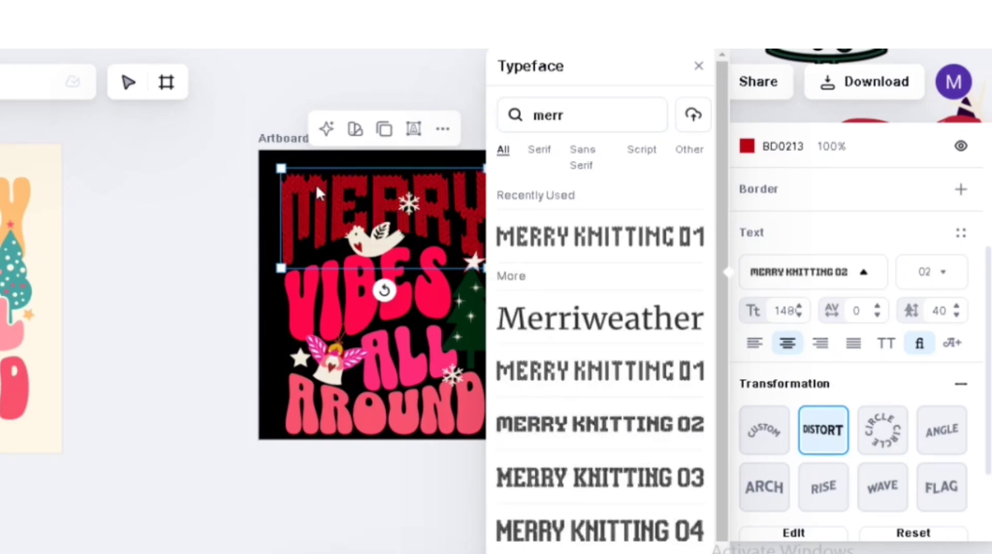
left_click(223, 239)
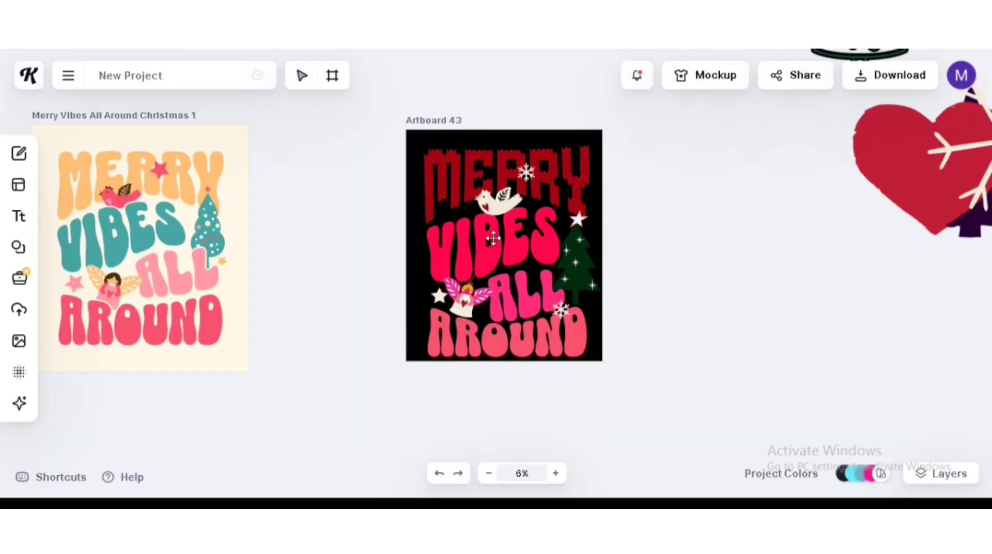
Set the word VIBES in the Merry Knitting 02 typeface
left_click(367, 286)
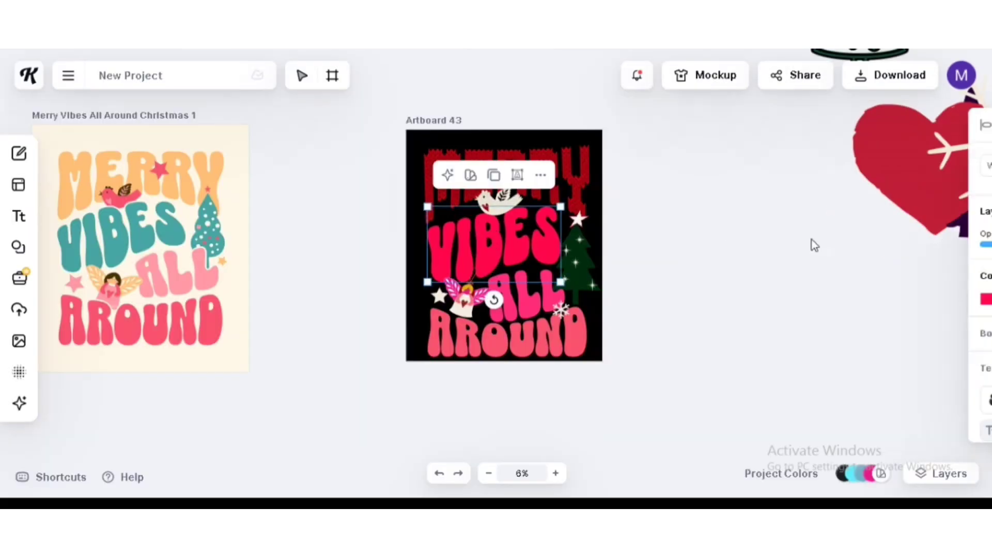
left_click(892, 401)
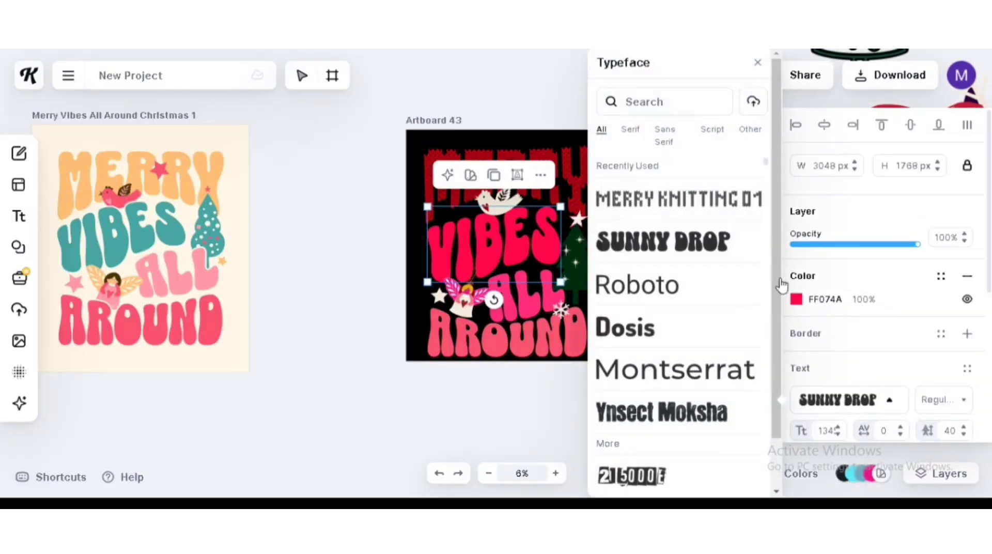
left_click(705, 201)
left_click(705, 202)
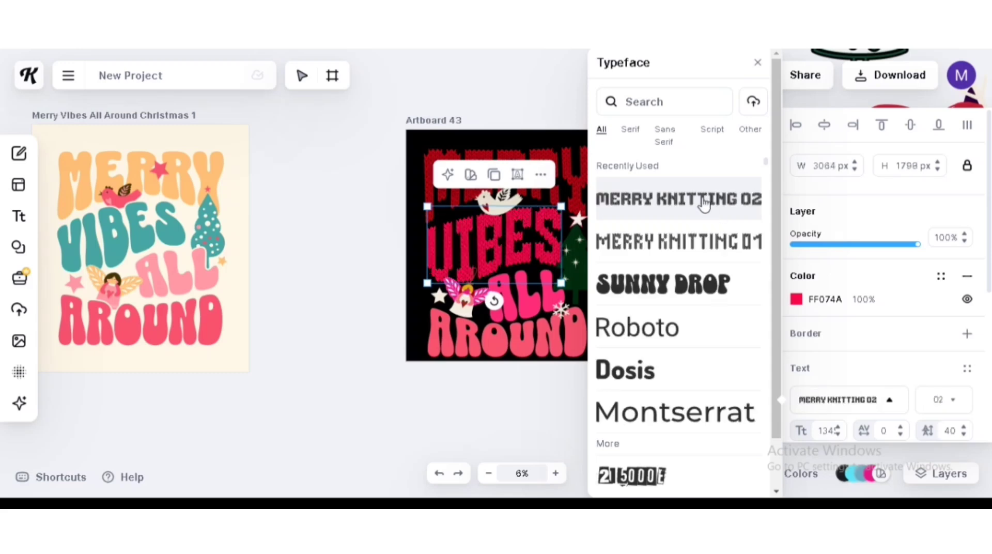
Try Merry Knitting 01 on the word ALL and switch it to Merry Knitting 02
left_click(531, 307)
left_click(890, 401)
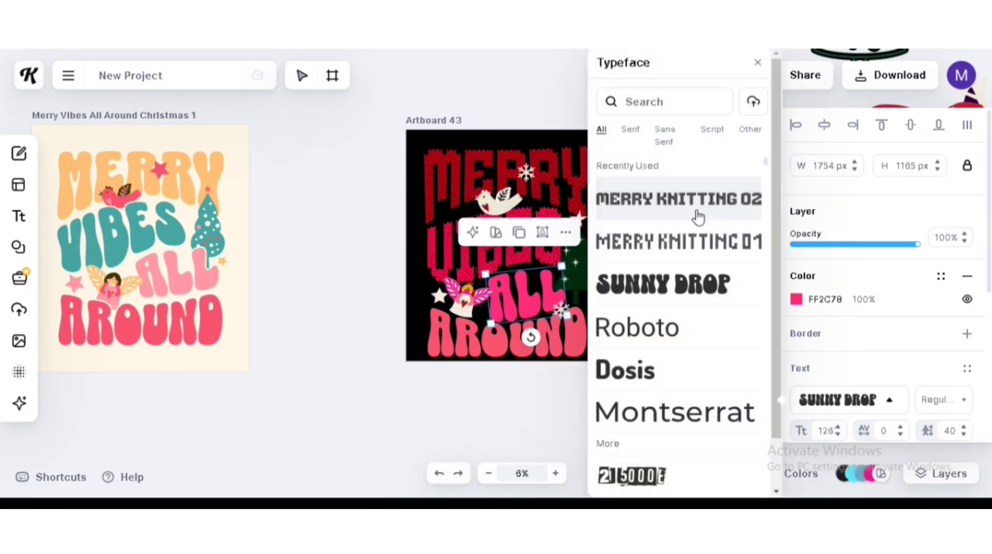
left_click(699, 244)
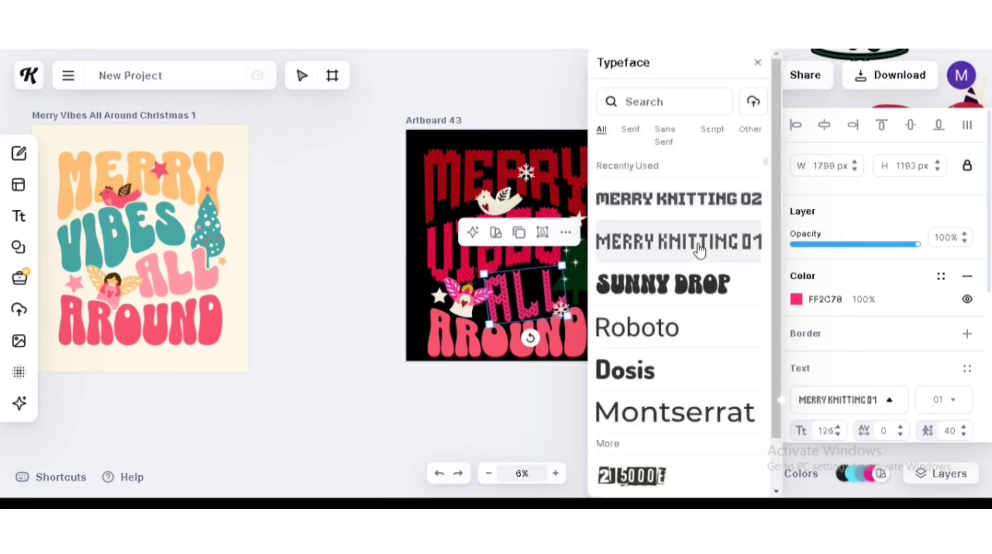
left_click(693, 204)
Search the typefaces for "merry", try Merry Knitting 03, 04 and 01 on the word ALL, and return it to Merry Knitting 02
left_click(641, 100)
type("m")
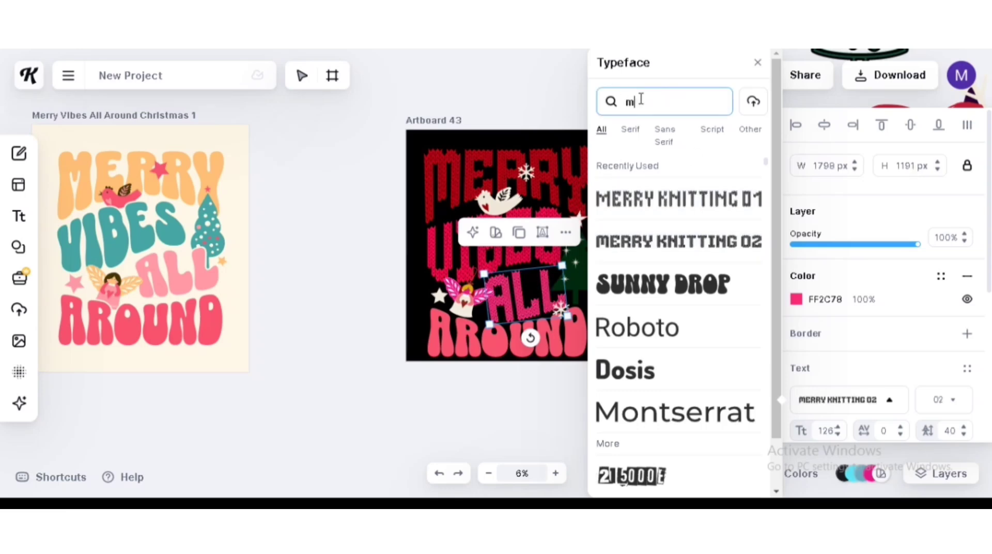
type("erry")
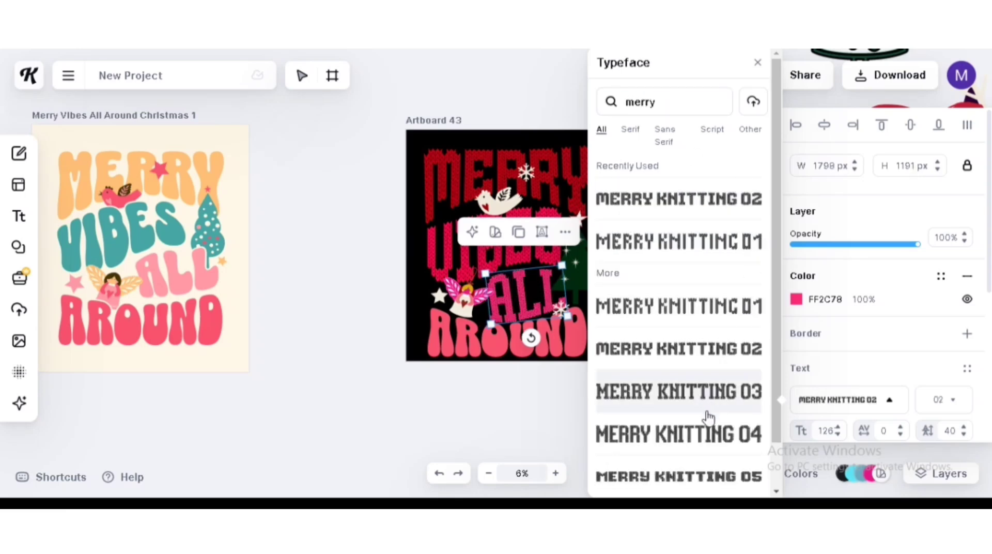
left_click(710, 430)
left_click(706, 390)
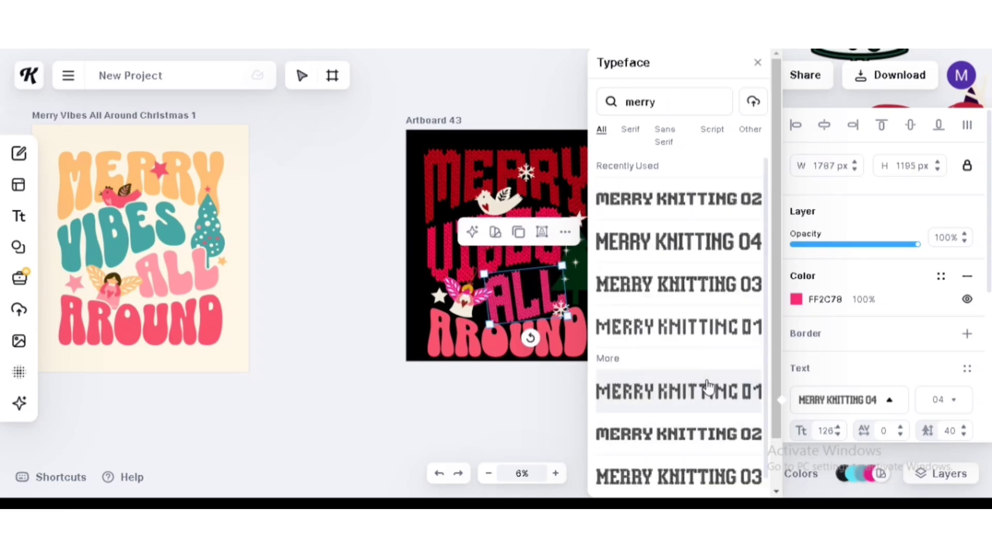
left_click(708, 397)
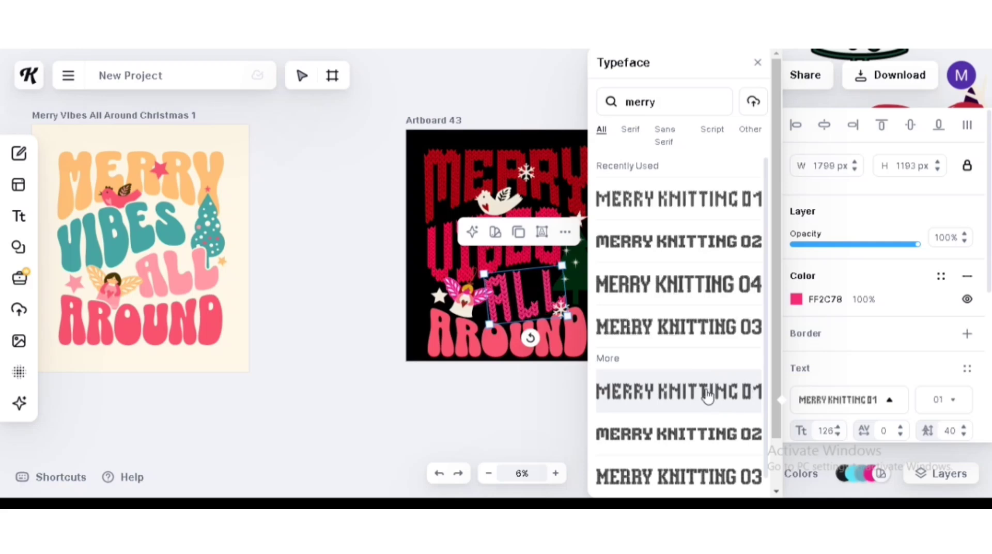
left_click(661, 433)
Try Merry Knitting 02, 01, 04 and 03 on the word AROUND and undo the last typeface change
left_click(448, 343)
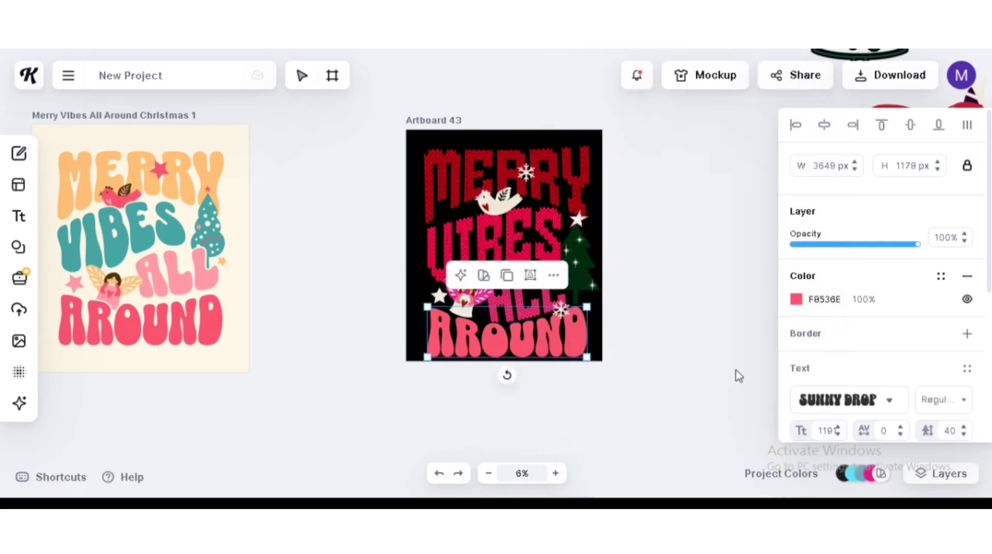
left_click(885, 400)
left_click(676, 207)
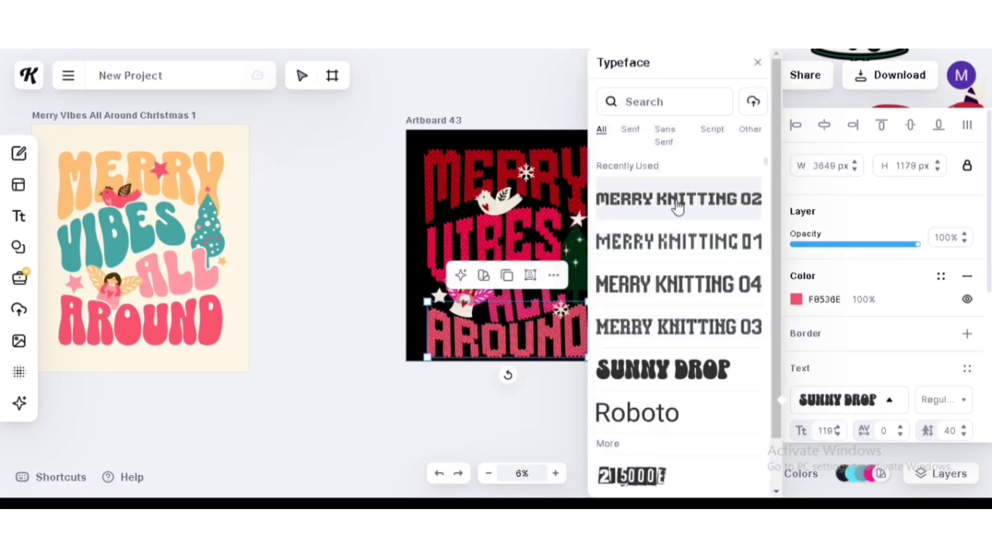
left_click(691, 252)
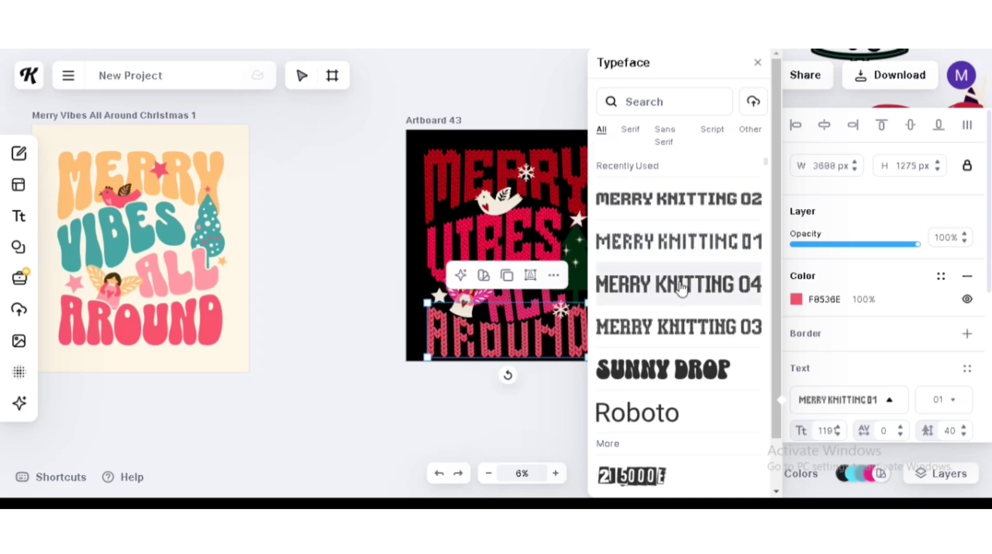
left_click(682, 289)
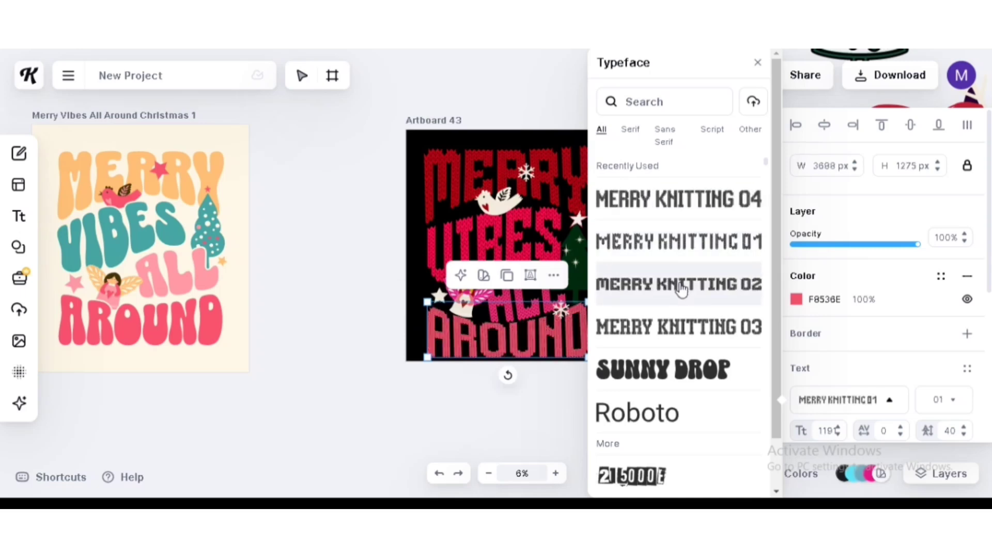
left_click(677, 331)
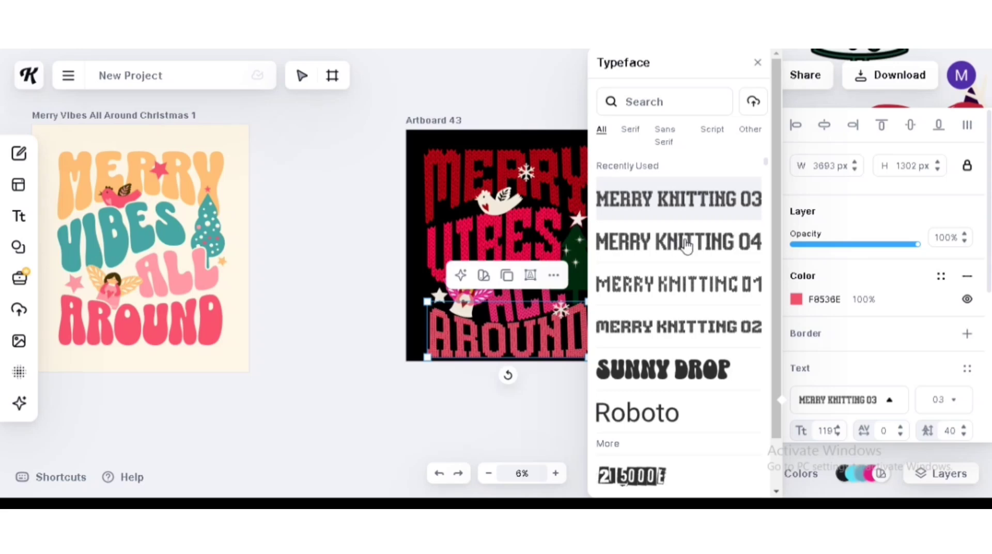
key("ctrl+z")
left_click(538, 412)
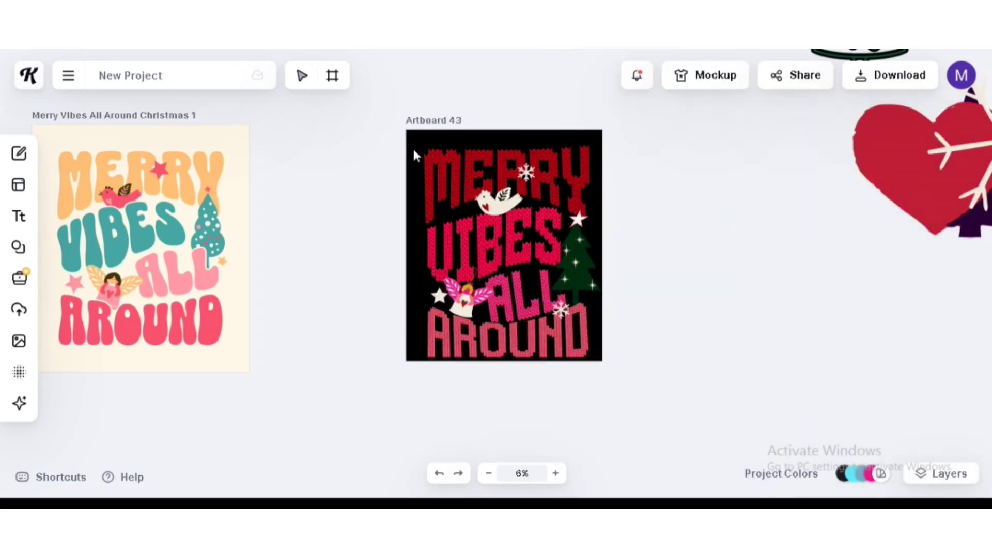
Group all the lettering and illustrations on Artboard 43 and center the group on the black background
left_click_drag(415, 155, 594, 362)
right_click(479, 235)
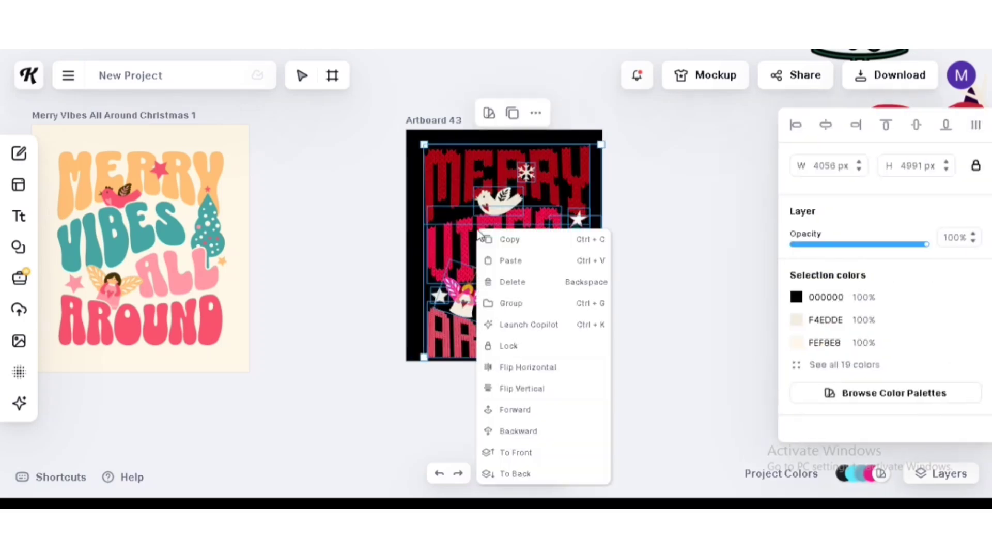
left_click(512, 303)
mouse_move(497, 263)
left_mouse_down()
mouse_move(302, 243)
mouse_move(483, 361)
mouse_move(682, 273)
mouse_move(504, 250)
mouse_move(478, 260)
left_mouse_up()
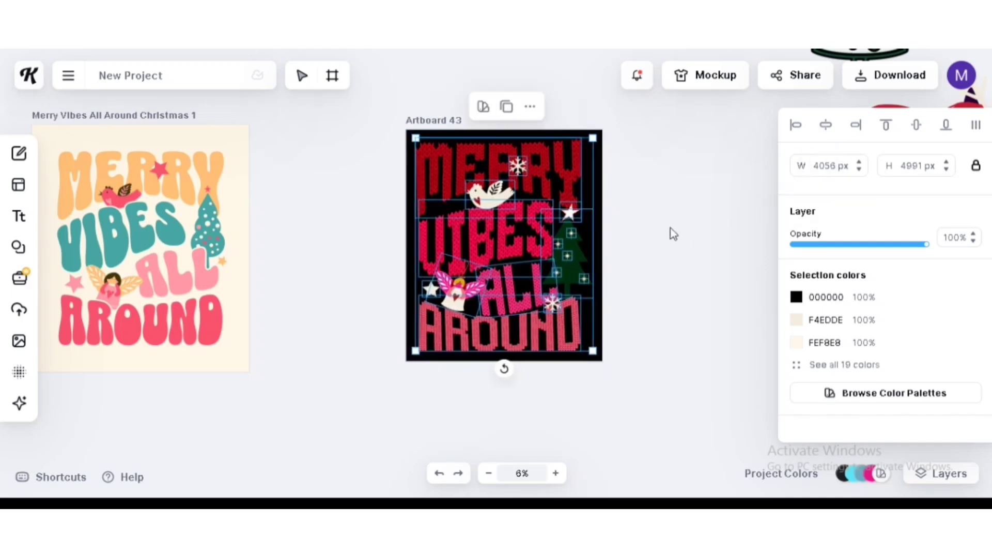
left_click(656, 235)
Ungroup the design on Artboard 43 so each word and illustration can be edited separately
left_click(535, 246)
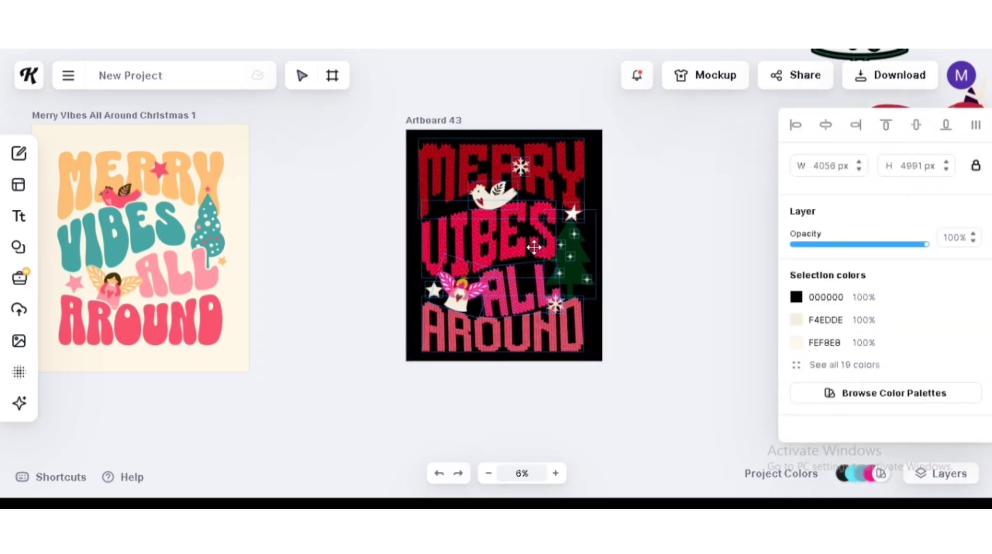
left_click(658, 240)
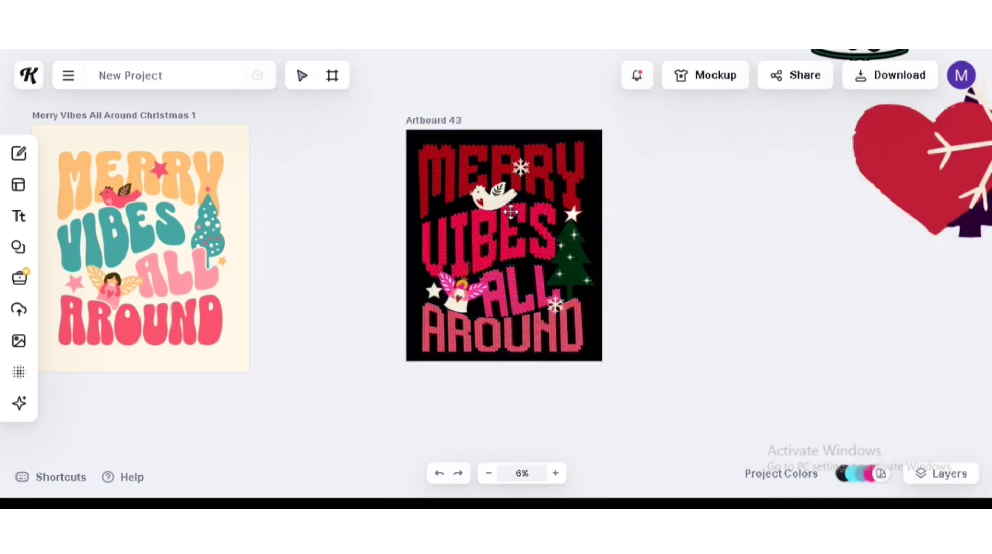
right_click(512, 212)
left_click(558, 286)
left_click(614, 265)
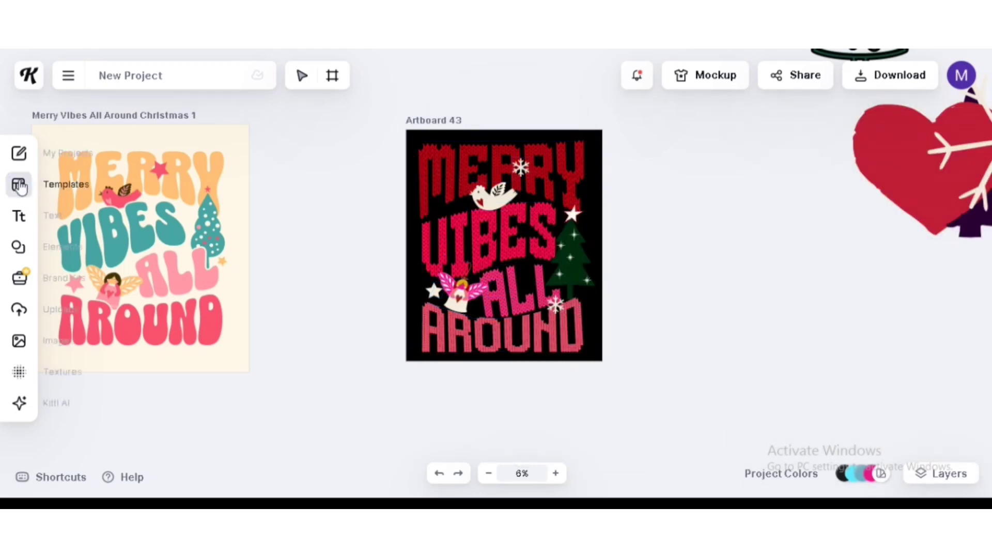
Set the word AROUND in the Merry Knitting 02 typeface
left_click(545, 323)
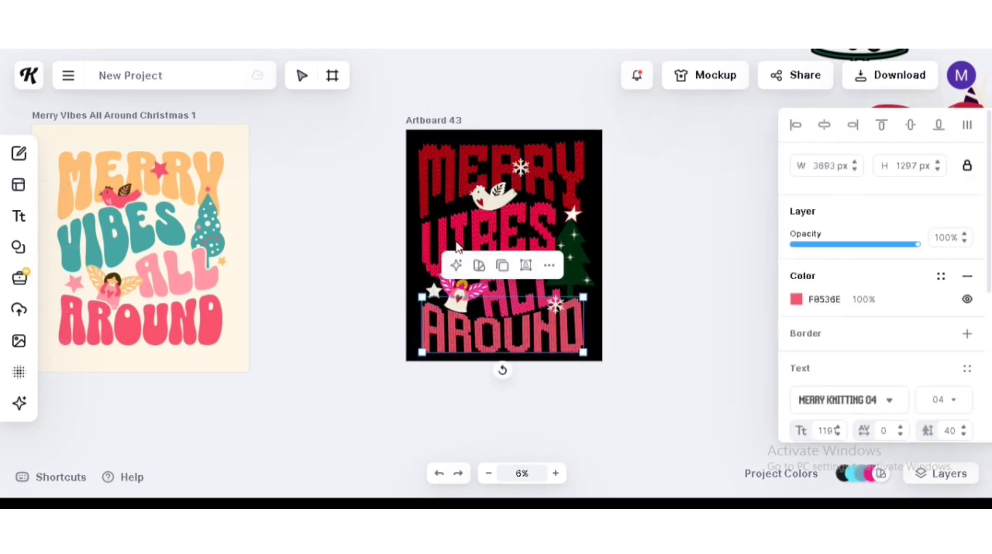
scroll(824, 359, "down", 2)
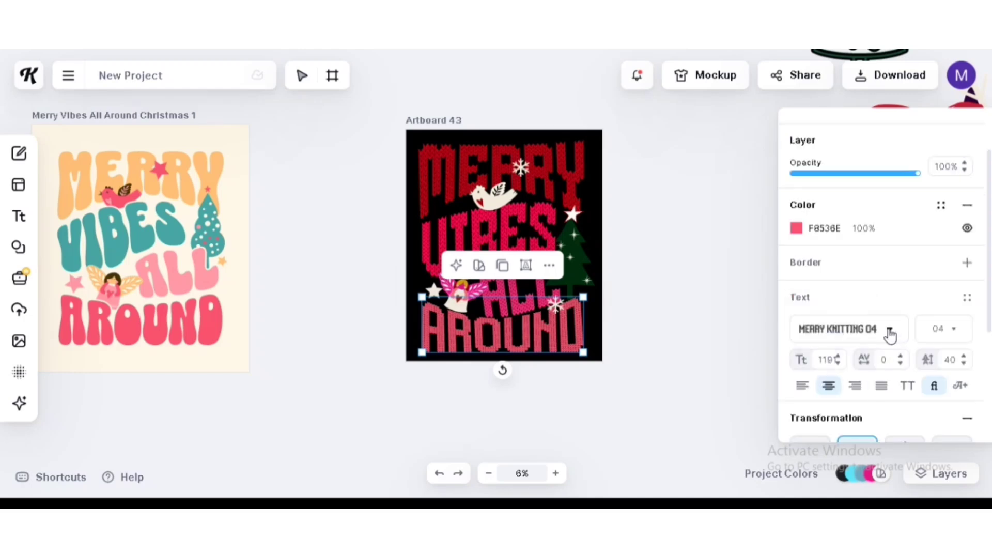
left_click(886, 329)
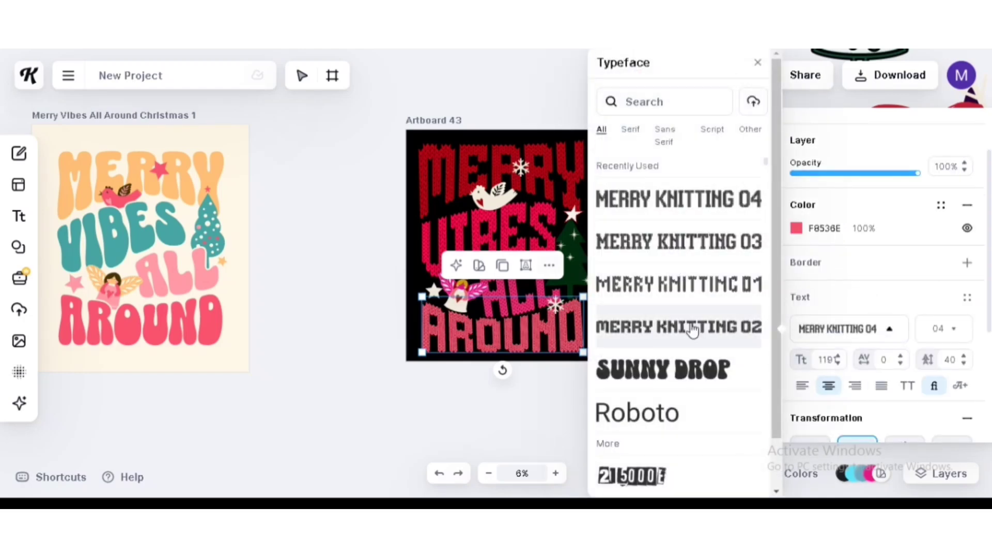
left_click(480, 207)
Recolor the word VIBES to the document color FF2C78
left_click(462, 228)
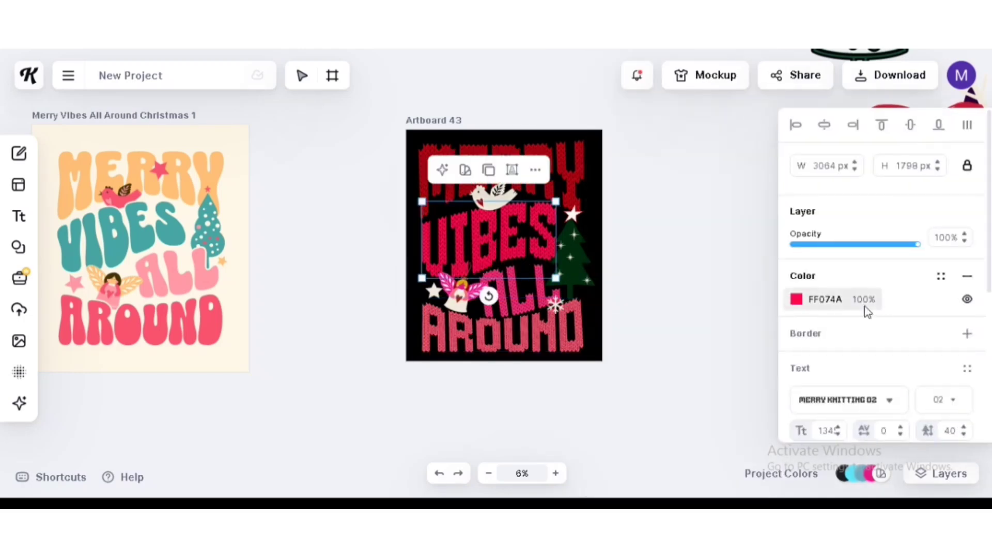
left_click(796, 300)
scroll(658, 411, "down", 2)
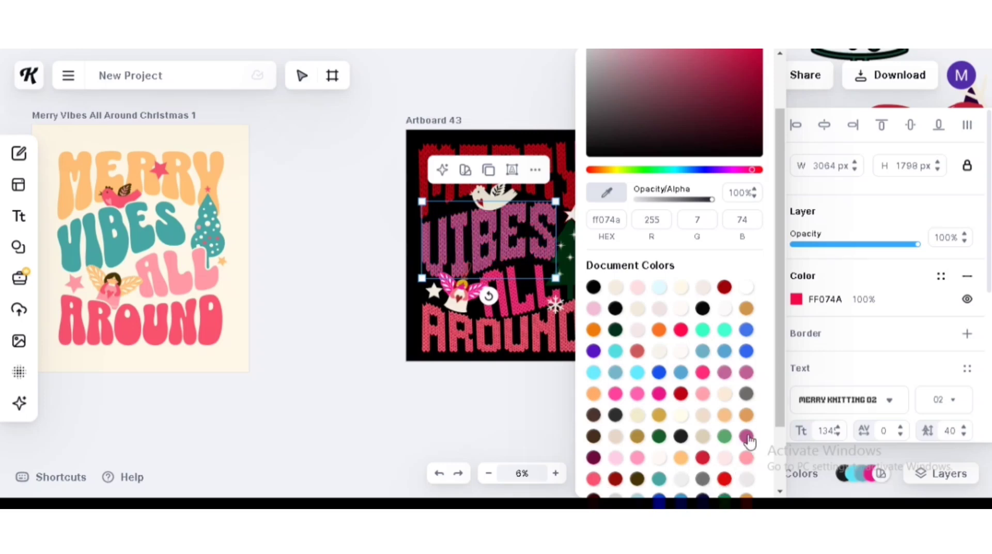
left_click(702, 372)
left_click(401, 348)
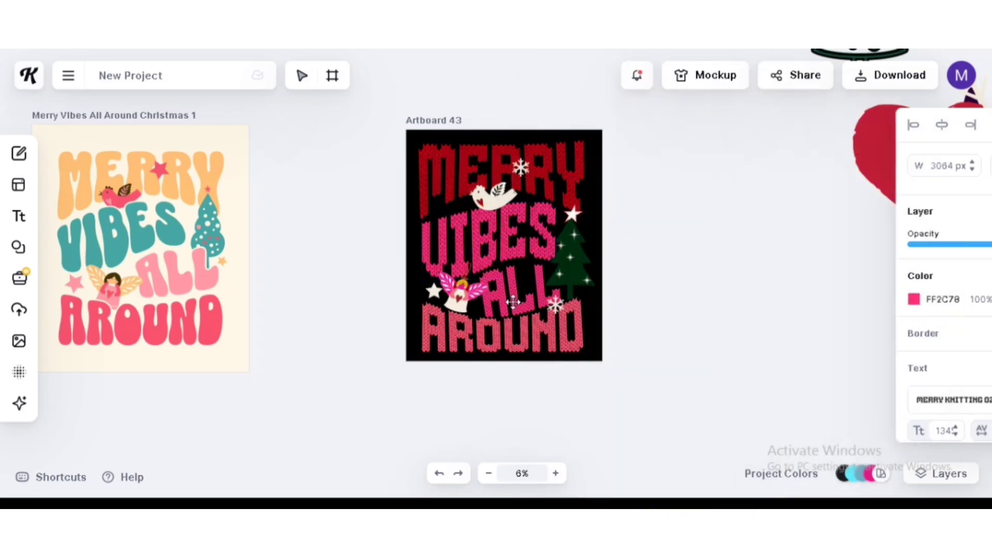
Recolor the word ALL to the light pink document color FF96BC
left_click(513, 303)
left_click(797, 300)
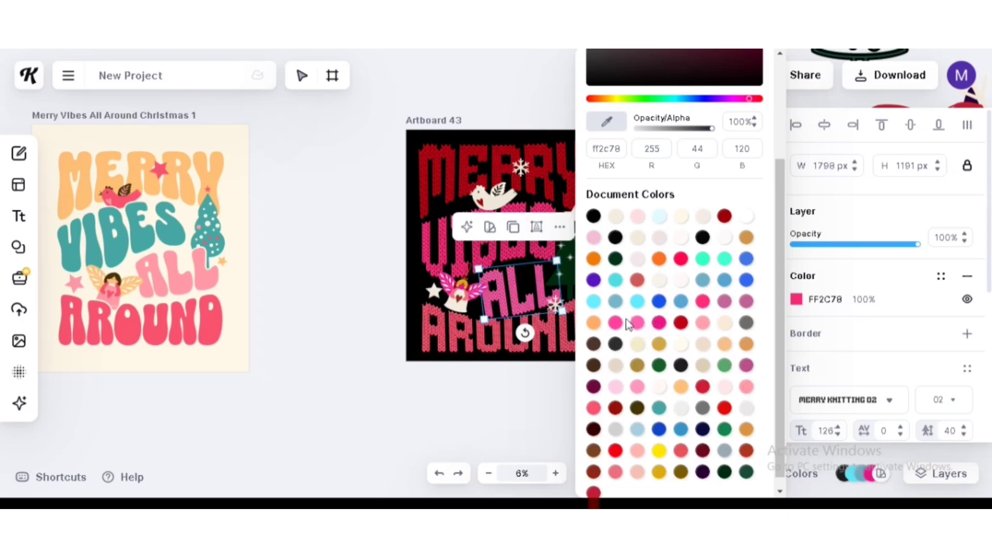
left_click(637, 388)
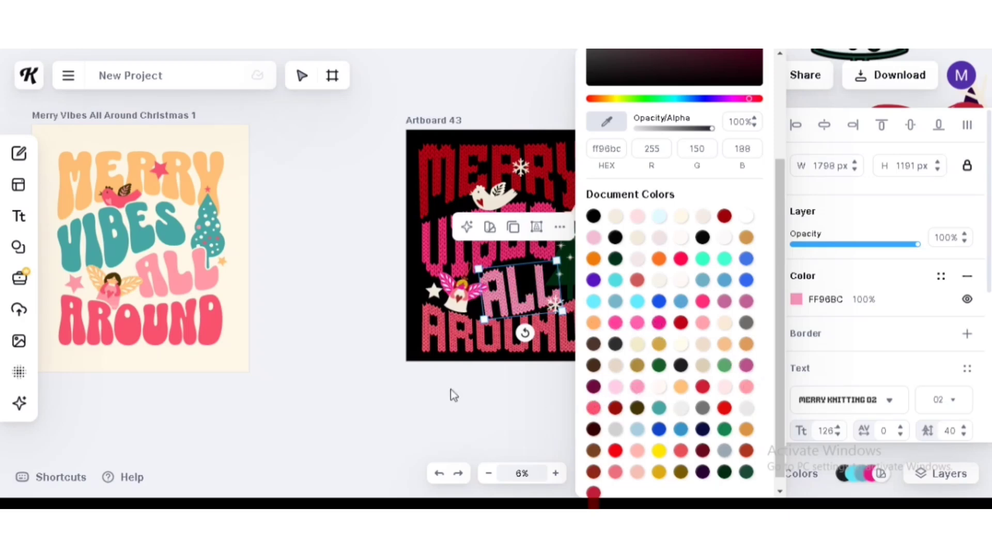
Recolor the word AROUND to the deep red document color C01E36
left_click(455, 334)
left_click(796, 299)
scroll(671, 362, "down", 3)
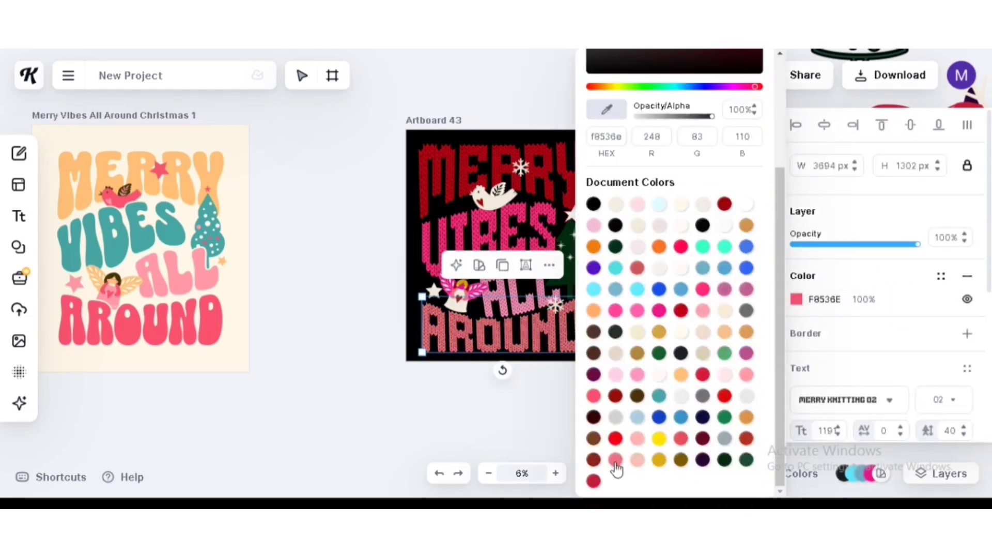
left_click(593, 481)
key("Escape")
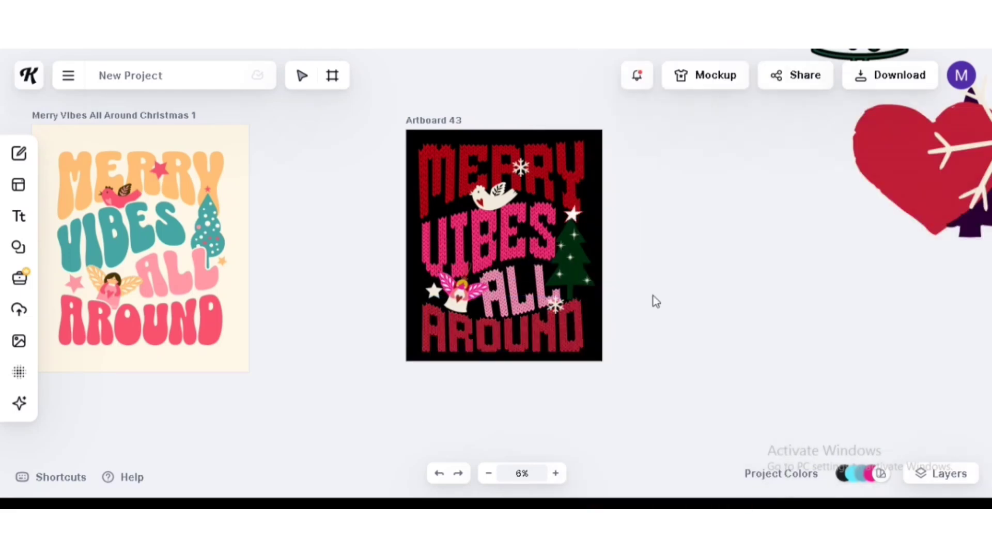
Add a border to the word AROUND and give it a pink document color
left_click(542, 330)
left_click(968, 262)
left_click(795, 284)
left_click(637, 389)
left_click(561, 364)
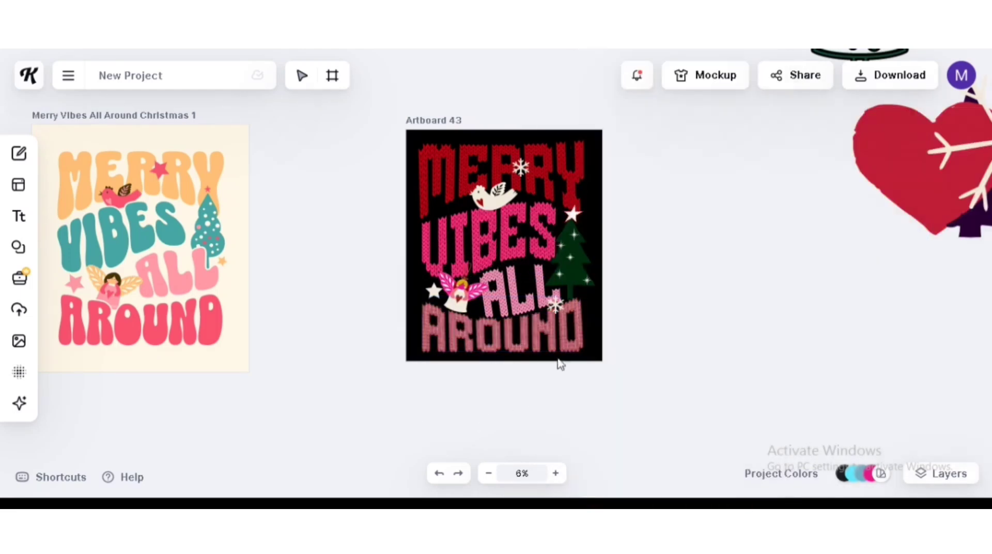
Set the border weight of the word AROUND to 11 and try another document color for the border
left_click(555, 341)
mouse_move(802, 392)
left_mouse_down()
mouse_move(862, 390)
mouse_move(808, 401)
mouse_move(799, 391)
left_mouse_up()
left_click(797, 362)
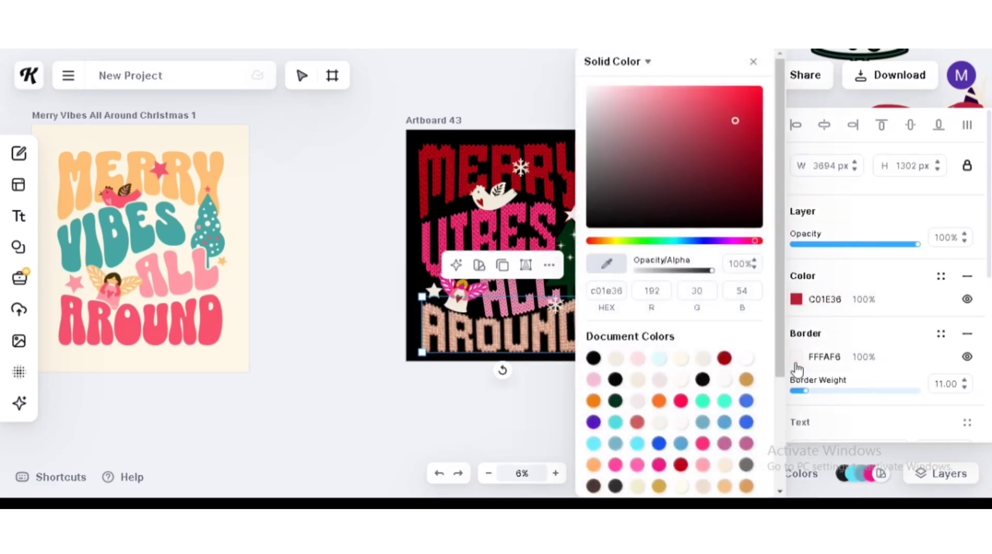
left_click(681, 401)
key("Escape")
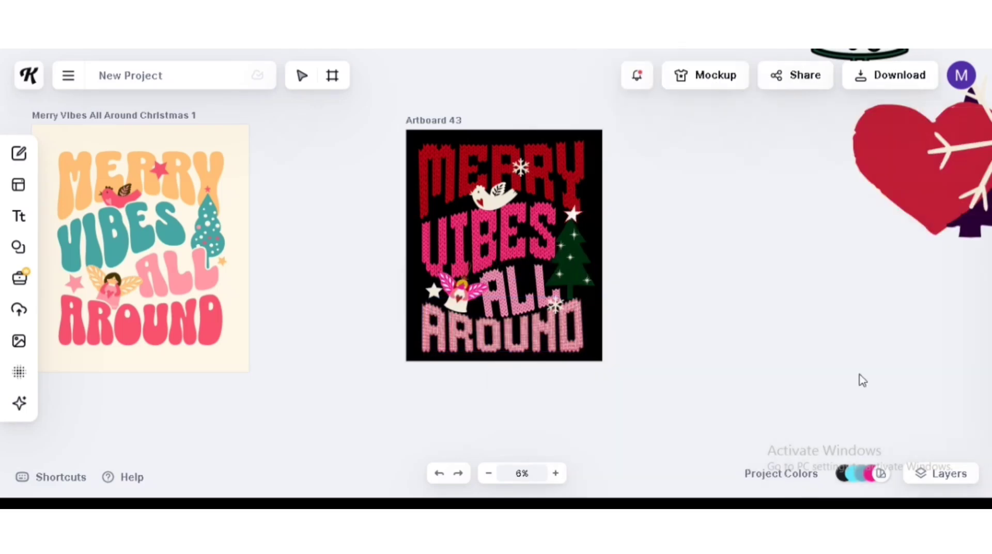
Undo the border on AROUND and the recent recoloring of the words VIBES, ALL and AROUND
left_click(439, 473)
left_click(439, 474)
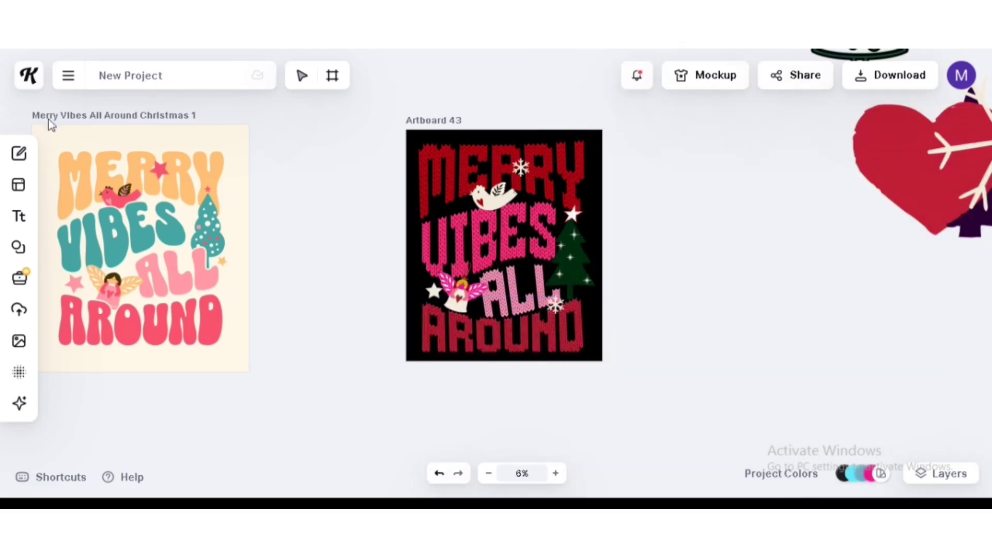
Search the elements library for "circles" and add the solid dark circle to the design
left_click(210, 229)
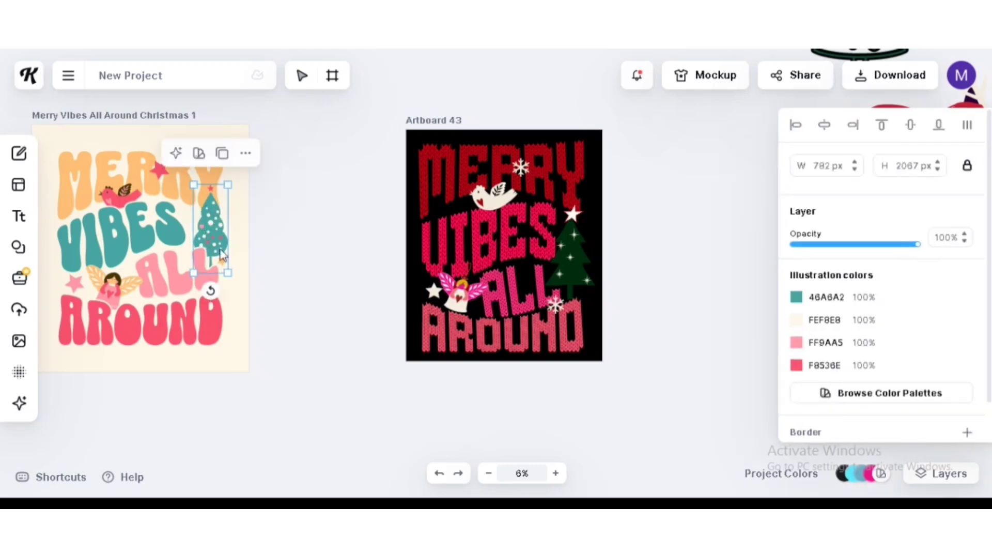
left_click(17, 250)
left_click(124, 157)
key("BackSpace")
key("BackSpace")
key("BackSpace")
key("BackSpace")
key("BackSpace")
key("BackSpace")
key("BackSpace")
key("BackSpace")
key("BackSpace")
key("BackSpace")
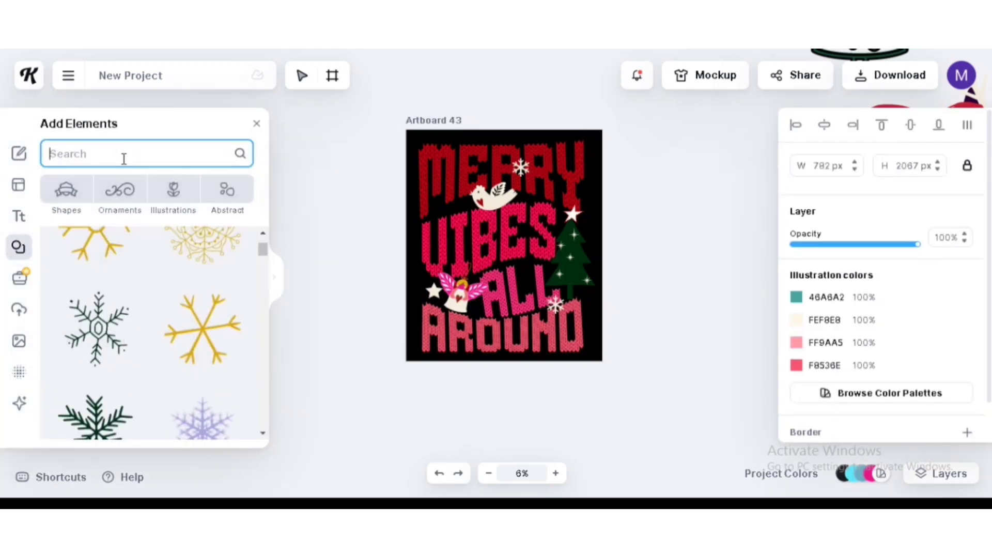
type("circles")
key("Return")
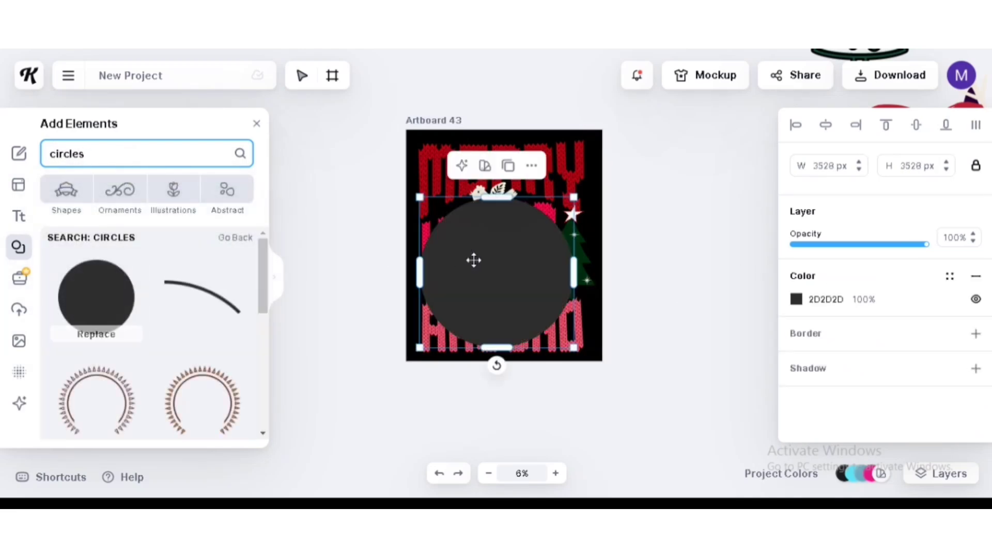
Recolor the added circle light cream and position it over the Christmas tree on Artboard 43
left_click_drag(472, 259, 687, 244)
key("Escape")
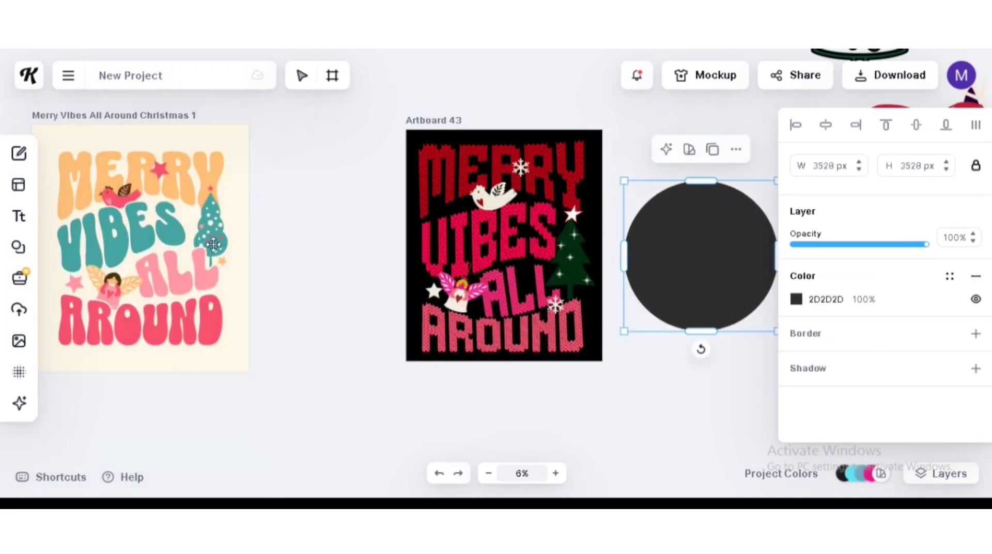
left_click(796, 299)
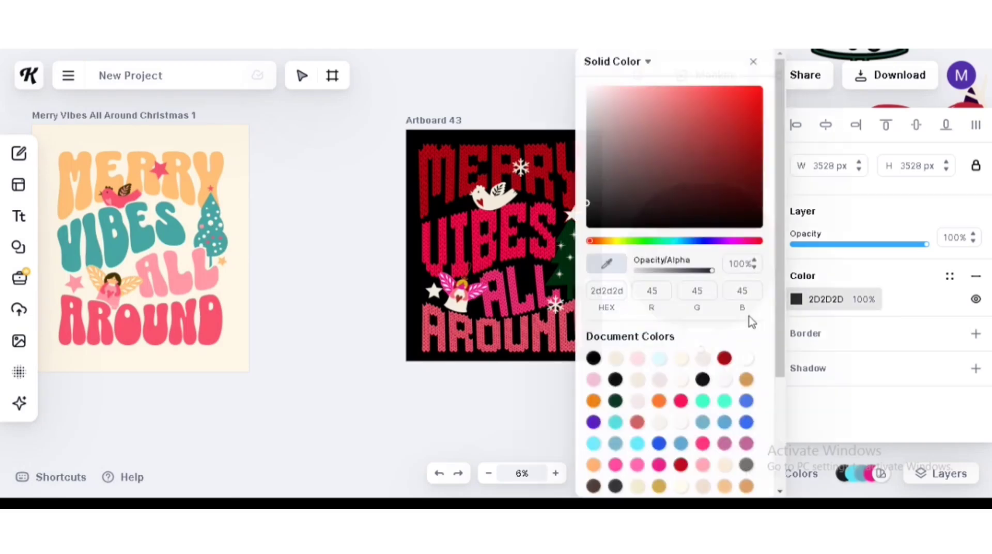
left_click(620, 362)
left_click(544, 418)
left_click_drag(682, 257, 570, 250)
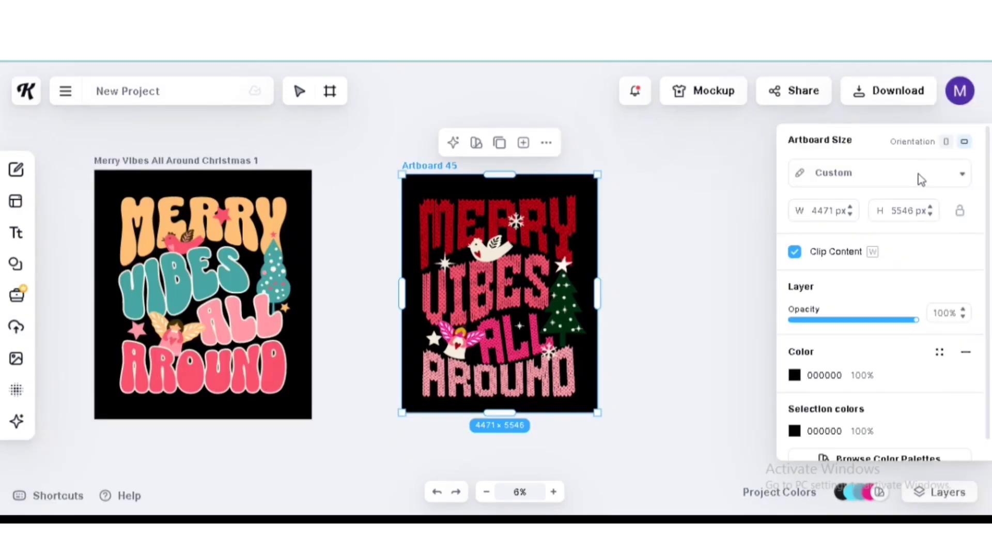
Open the finished artboard in the mockup view and put the design on a woman's T-shirt mockup from the T-shirts category
left_click(706, 97)
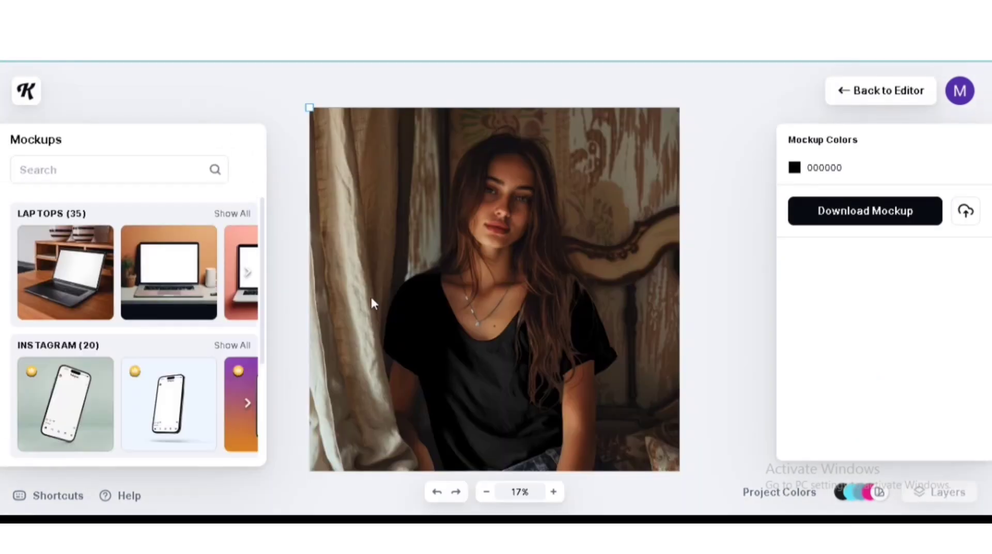
scroll(485, 257, "down", 3)
scroll(250, 259, "down", 8)
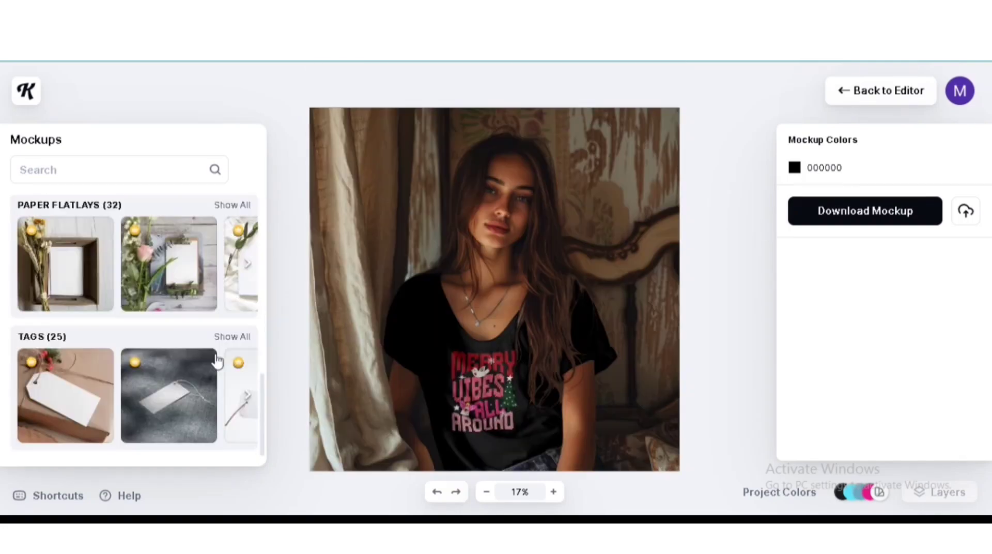
left_click(231, 253)
scroll(166, 316, "down", 5)
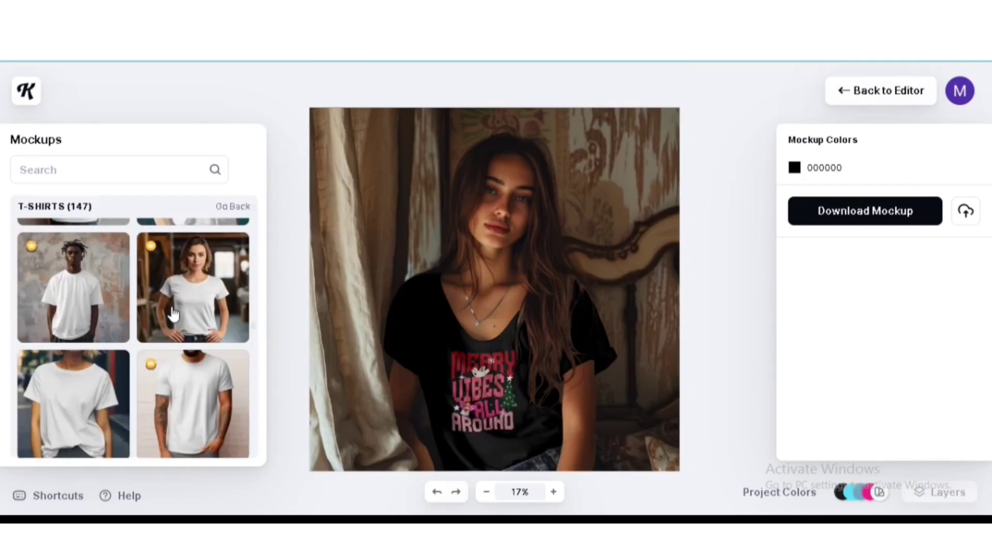
left_click(172, 312)
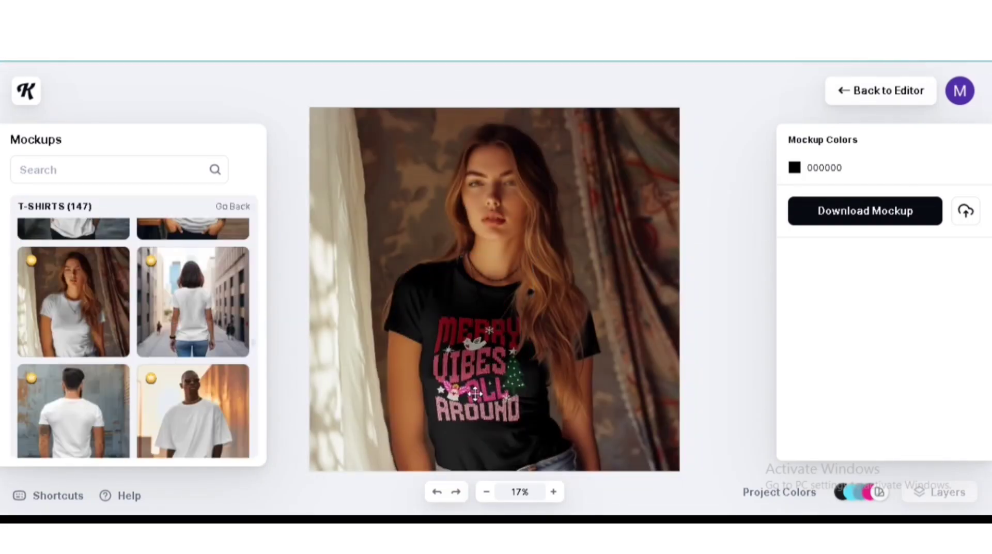
Preview the design on the T-shirt mockup of the seated woman with the wicker background
scroll(150, 377, "down", 3)
left_click(192, 296)
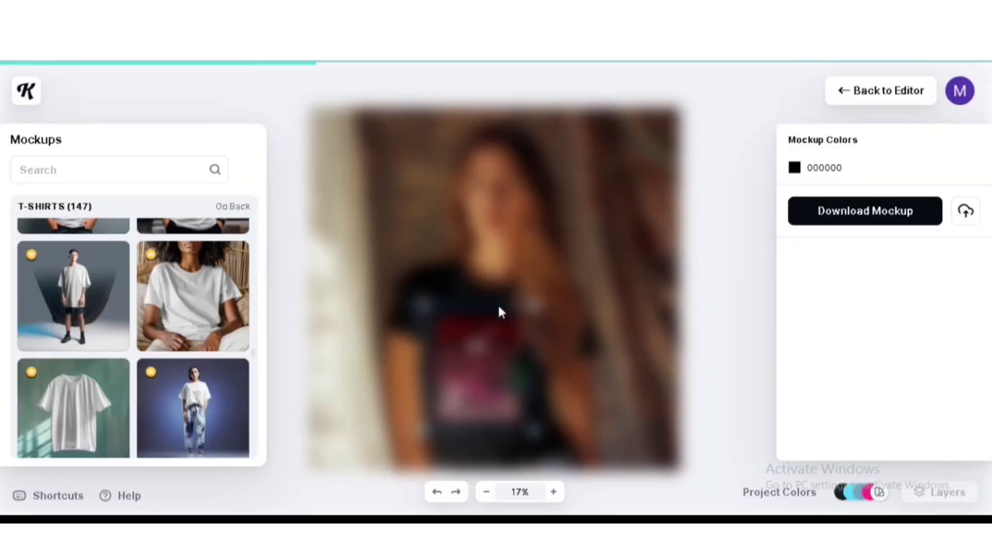
left_click(865, 211)
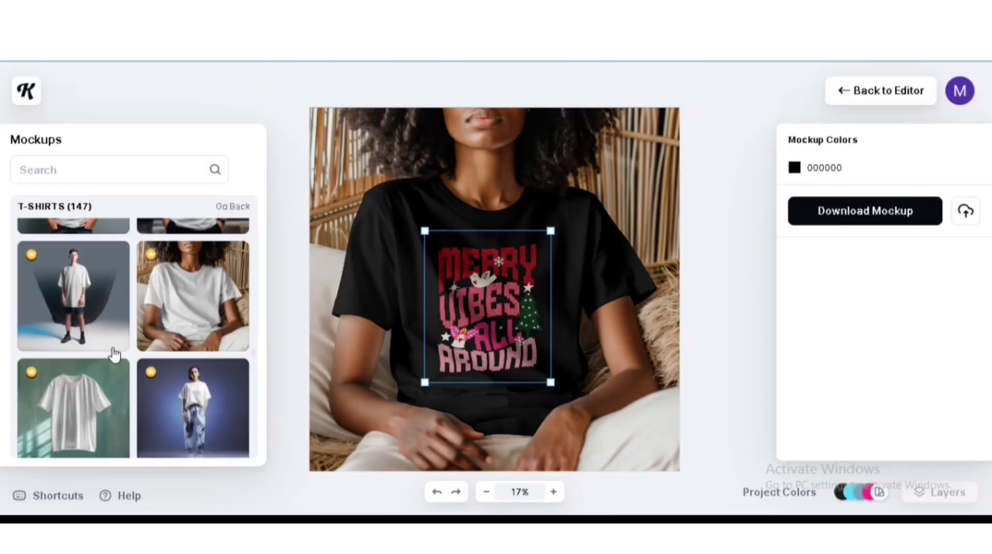
Preview the design on the bedroom T-shirt mockup and on the hanging V-neck T-shirt, inspecting the print up close
scroll(116, 349, "down", 2)
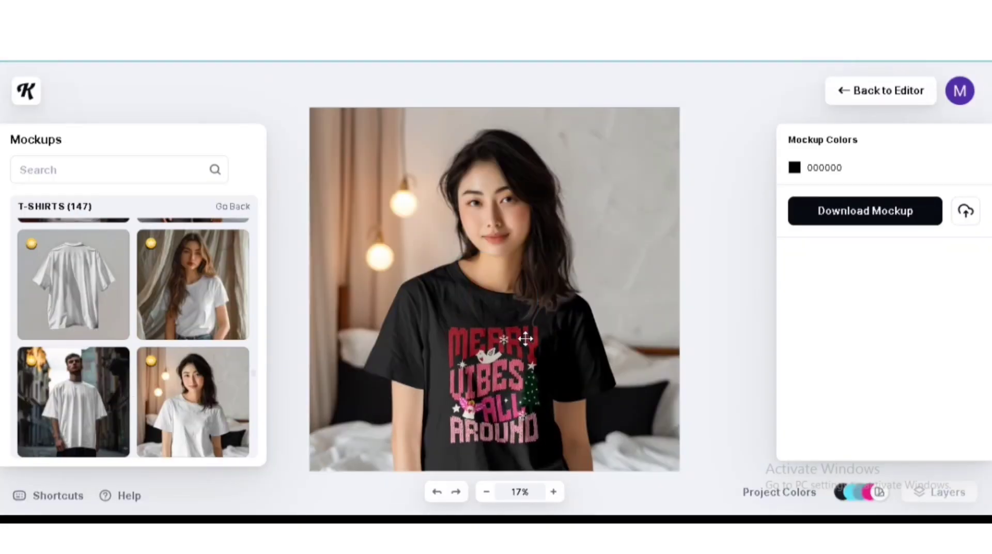
scroll(133, 336, "down", 2)
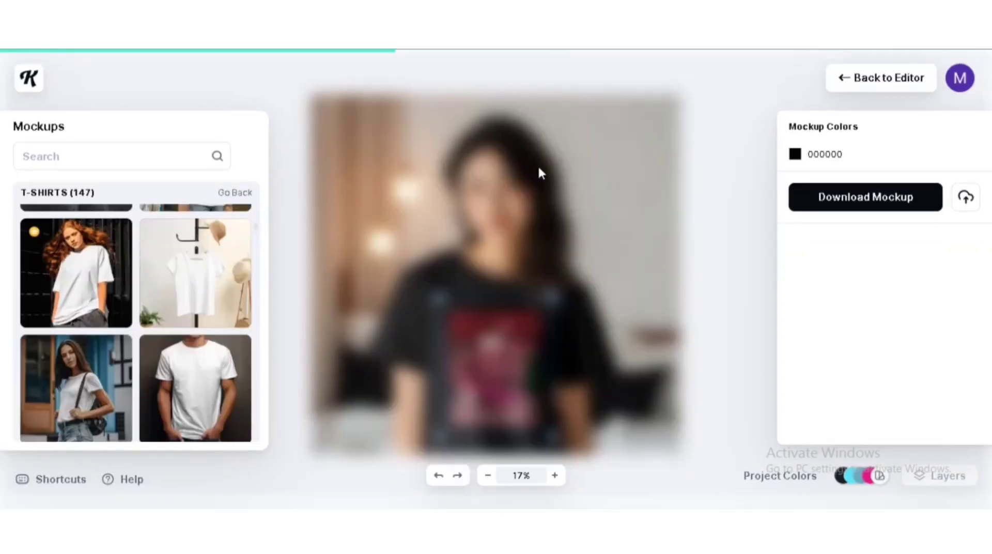
left_click(554, 475)
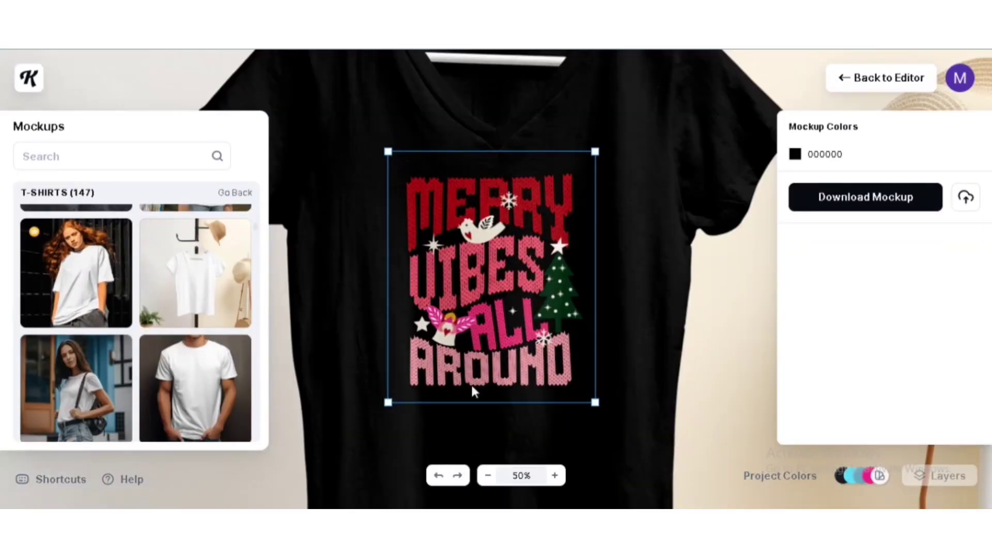
left_click(488, 474)
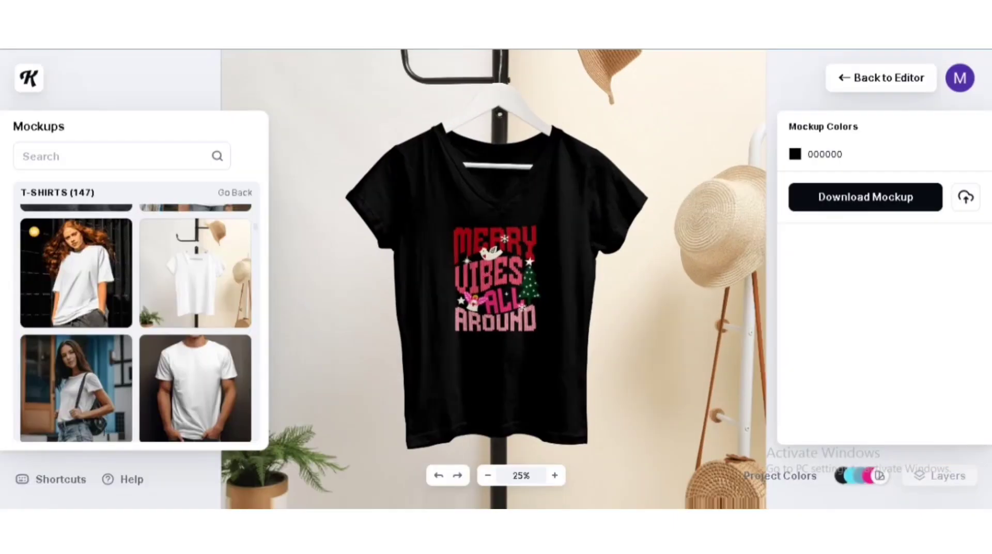
Preview the design on the T-shirt back and sweatshirt mockups from the Apparel Flatlays category
scroll(163, 310, "down", 5)
left_click(163, 310)
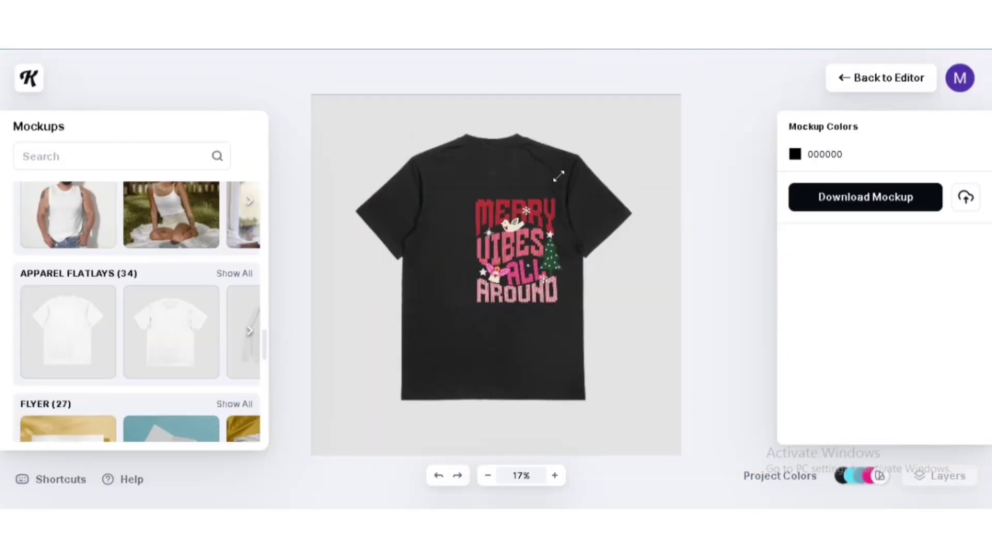
left_click(160, 320)
scroll(134, 375, "down", 15)
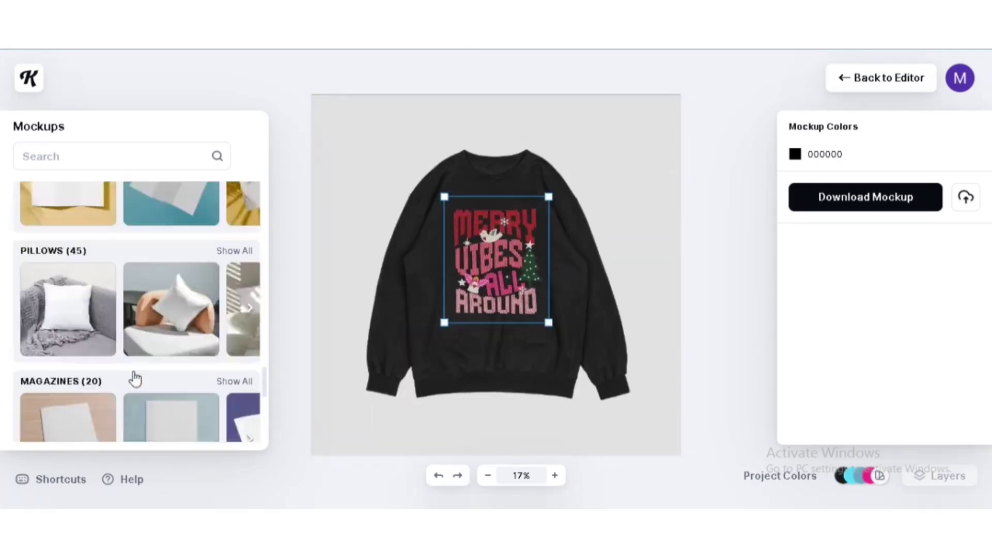
Preview the design on the red-berry greeting card and on the floral gift-wrap card with the card color set to 000000
left_click(234, 239)
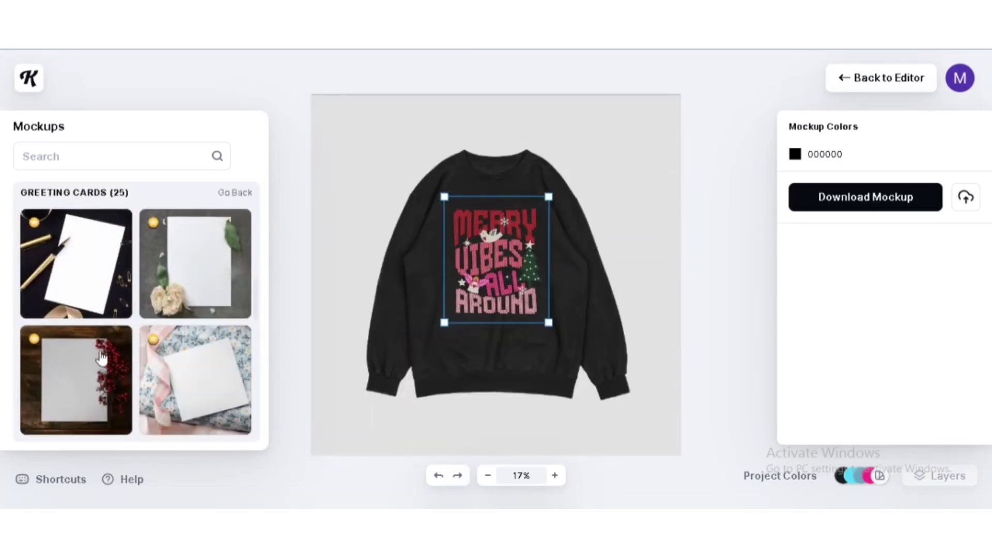
left_click(76, 380)
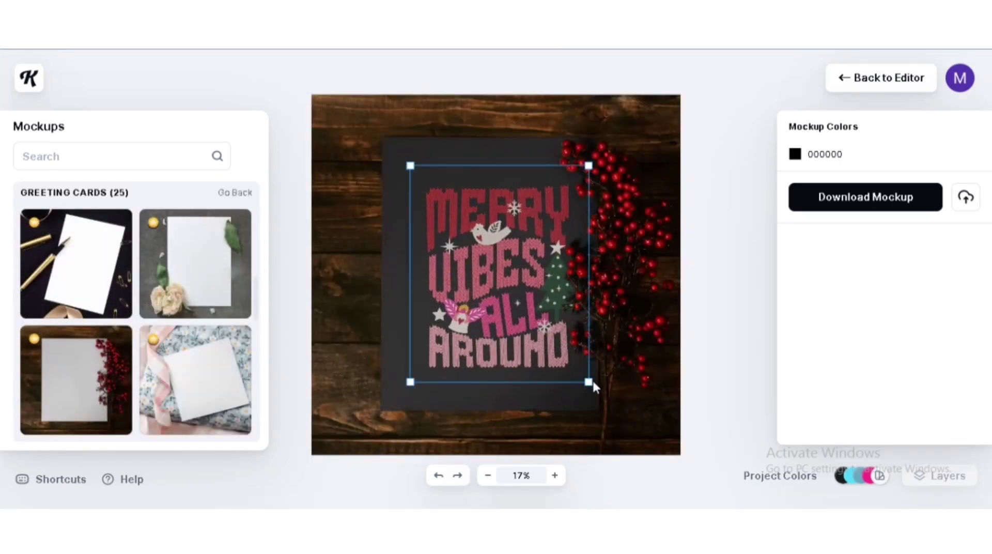
left_click(198, 368)
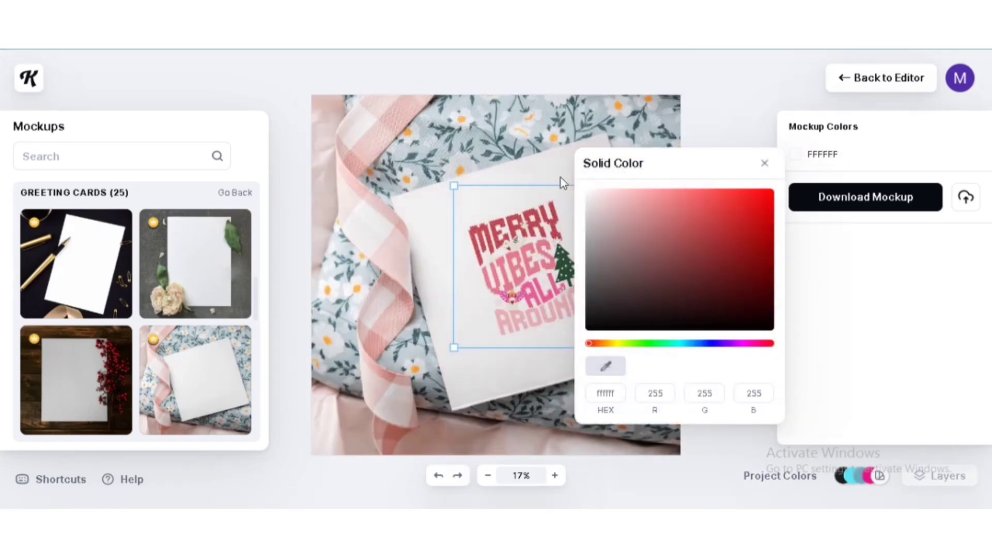
left_click(796, 204)
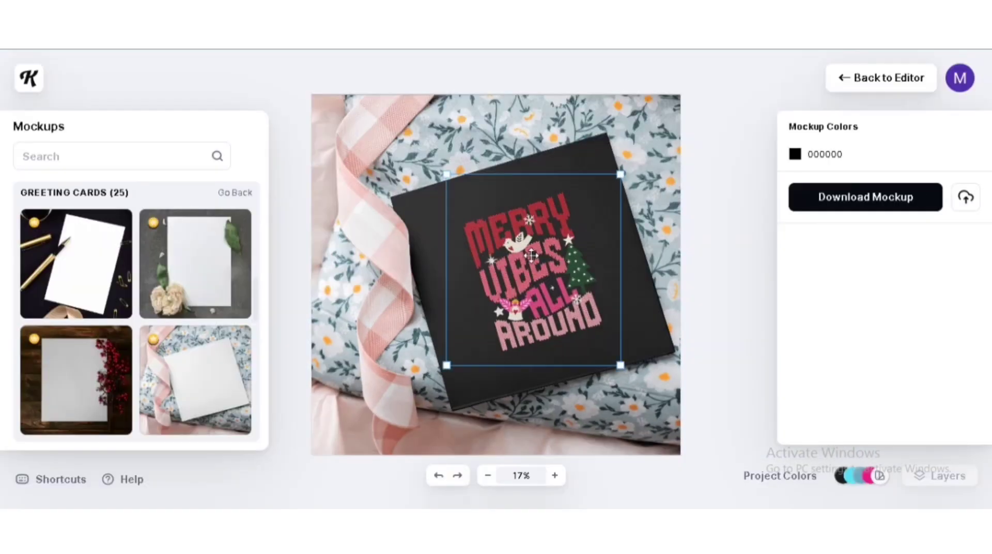
left_click(530, 260)
left_click(854, 198)
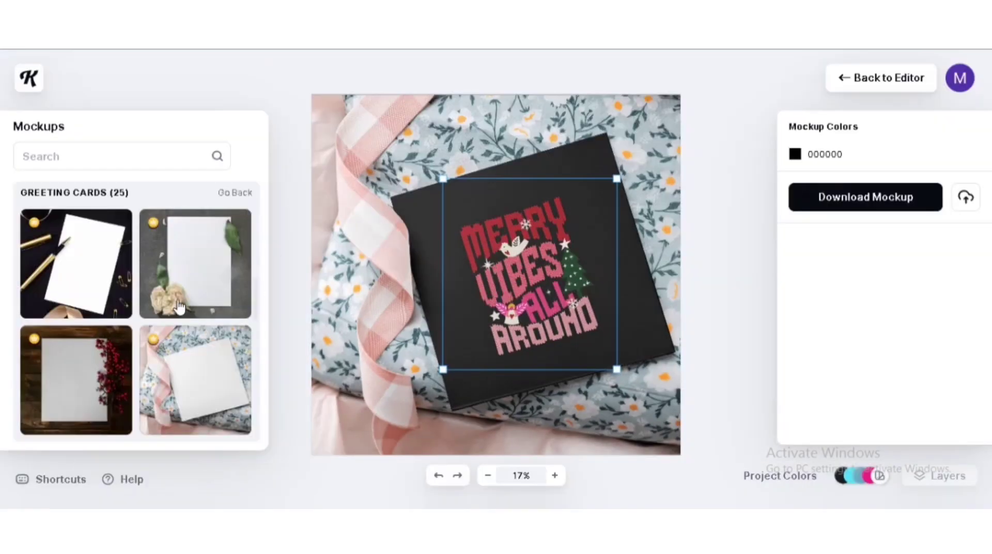
Preview the design on the greeting card with eucalyptus branches and on the wooden-table card with the red Christmas ornament
scroll(77, 316, "down", 7)
left_click(77, 316)
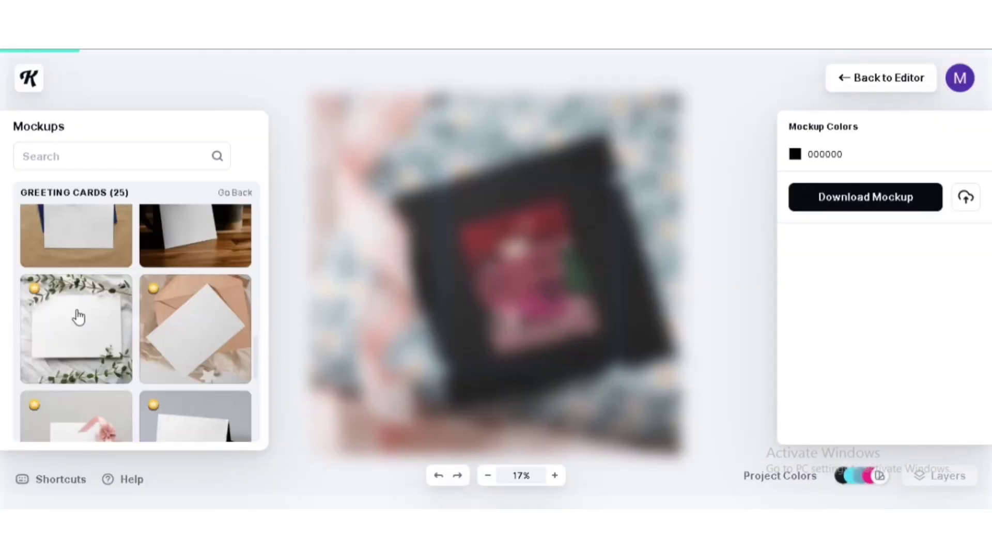
scroll(129, 320, "down", 5)
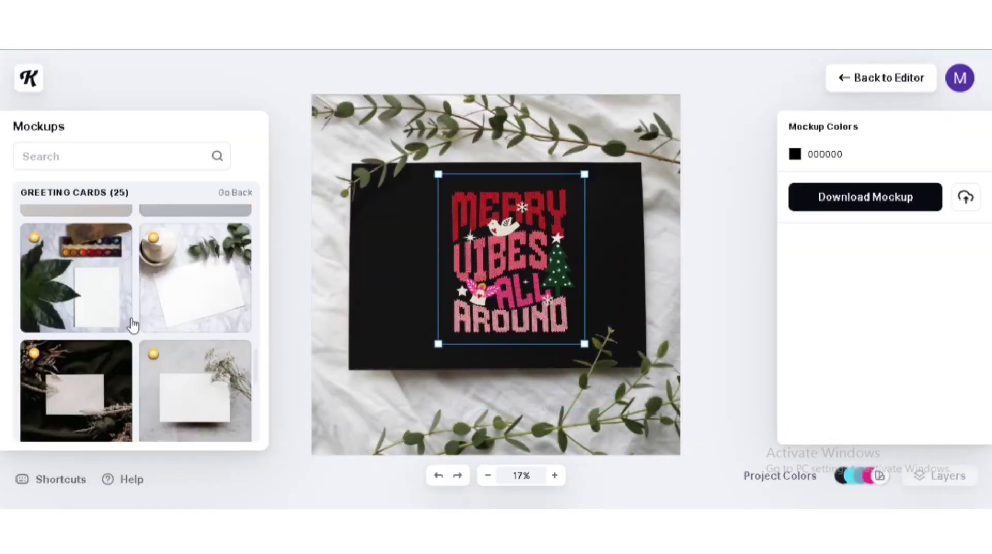
scroll(136, 318, "down", 3)
left_click(189, 307)
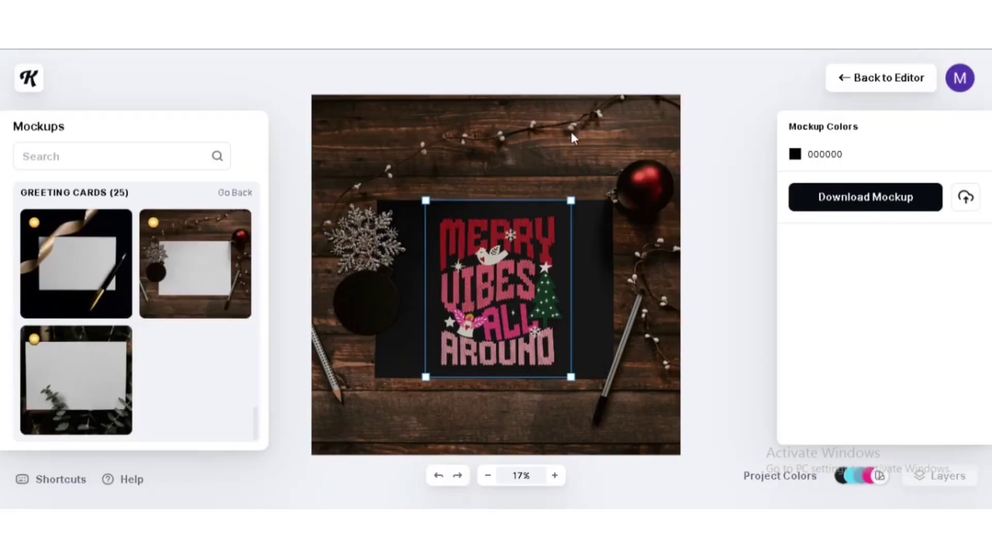
Apply the design to the greeting card mockup on marble, then reposition and enlarge it to fill the tilted card
scroll(91, 367, "down", 5)
scroll(91, 367, "up", 2)
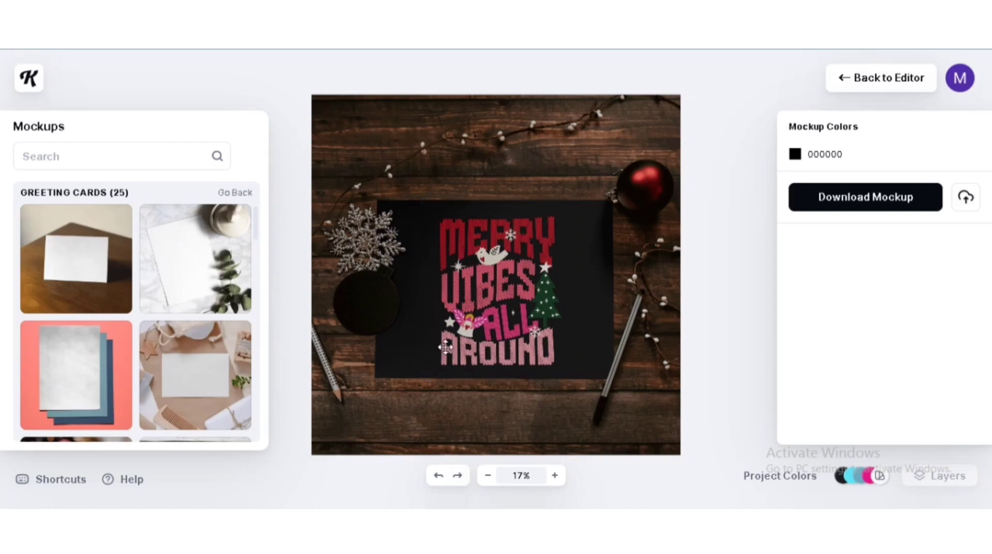
left_click(443, 236)
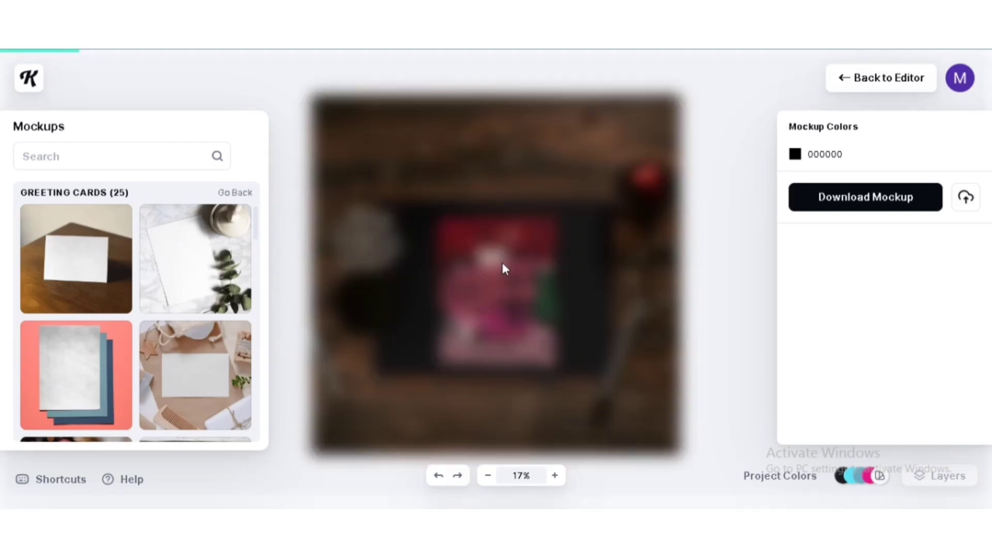
left_click_drag(496, 323, 455, 292)
left_click_drag(558, 373, 579, 394)
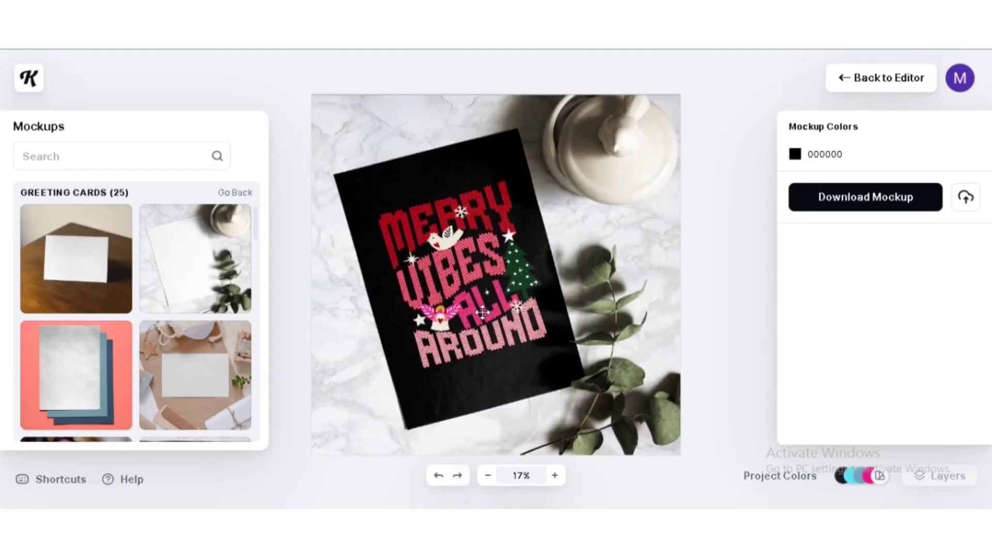